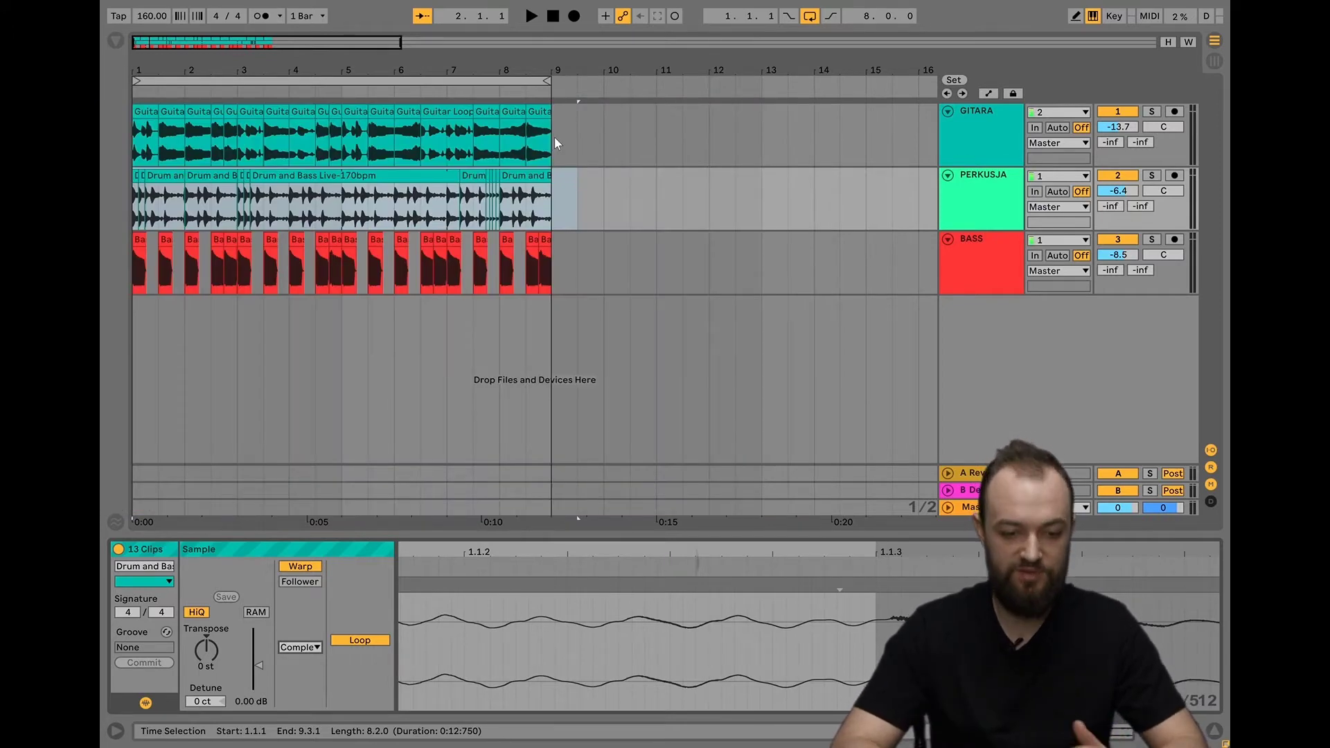
- Select all the guitar clips on the GITARA track and set their warp mode to Complex Pro
drag(554, 143, 129, 144)
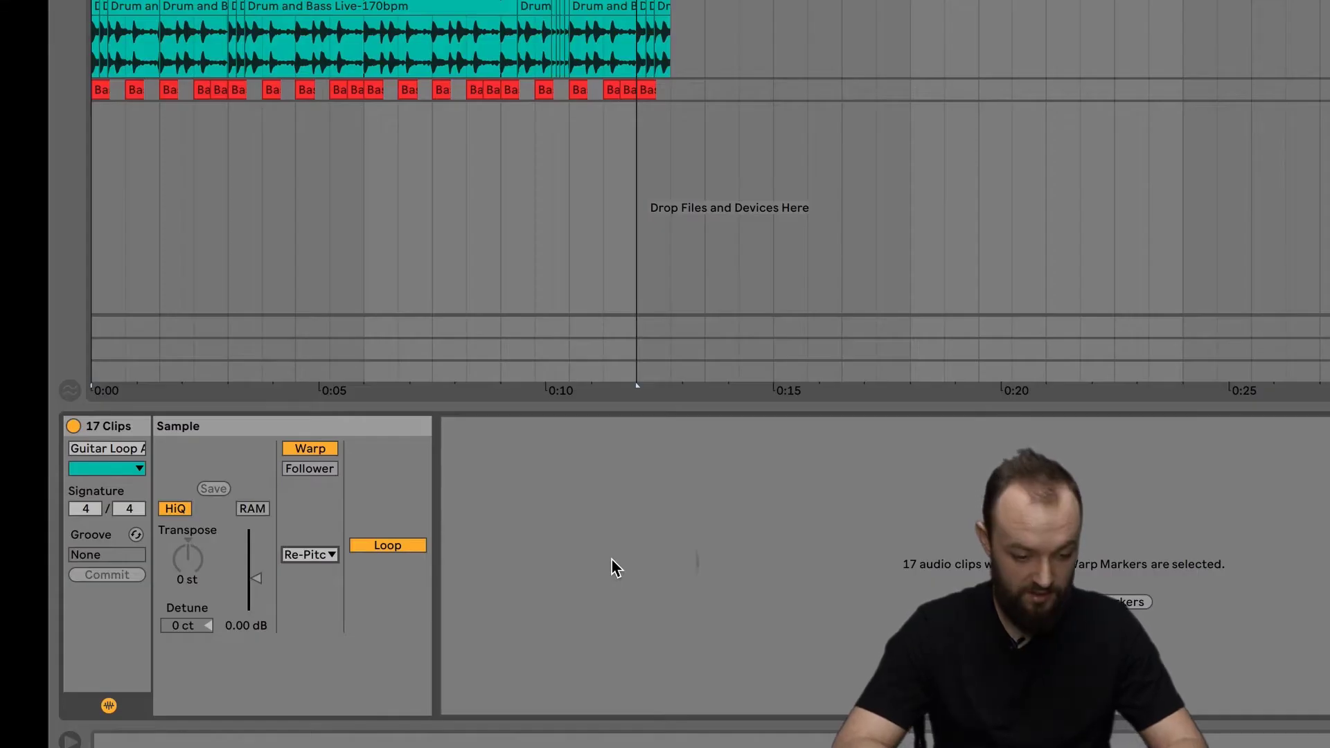
click(302, 555)
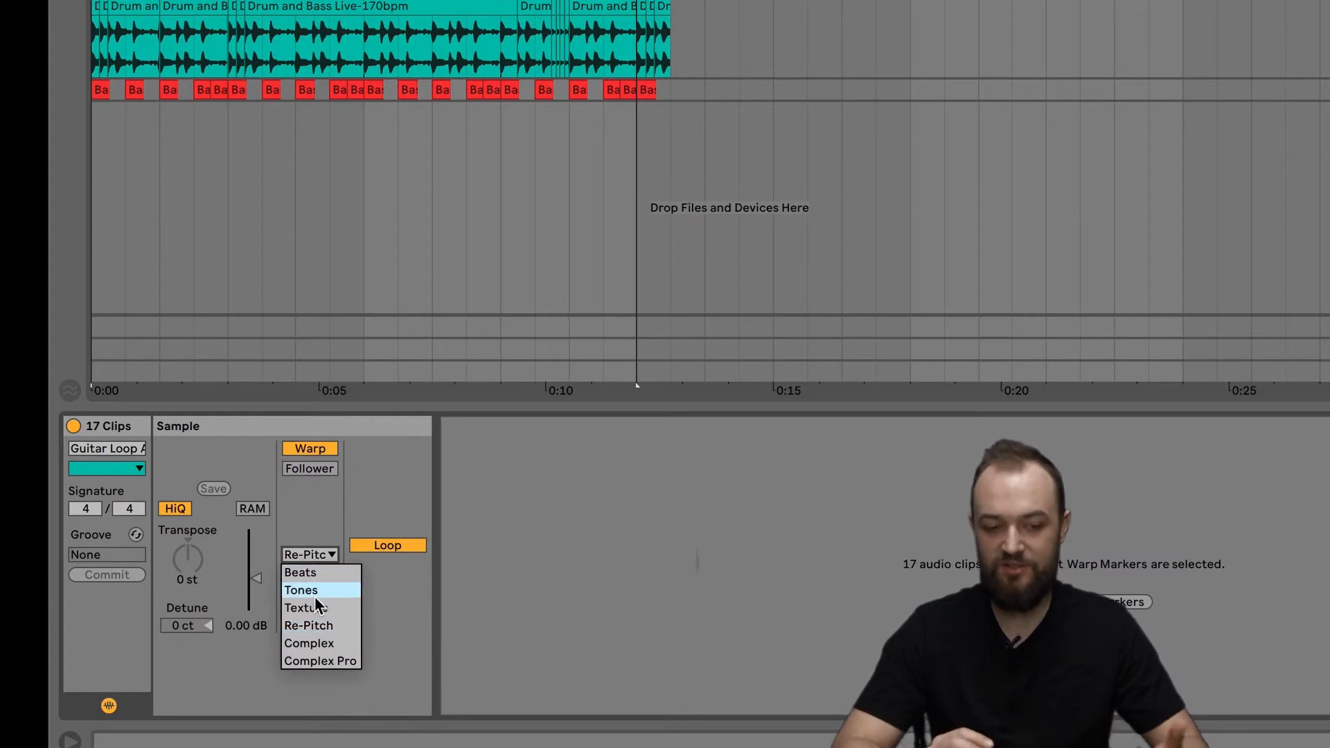
click(330, 655)
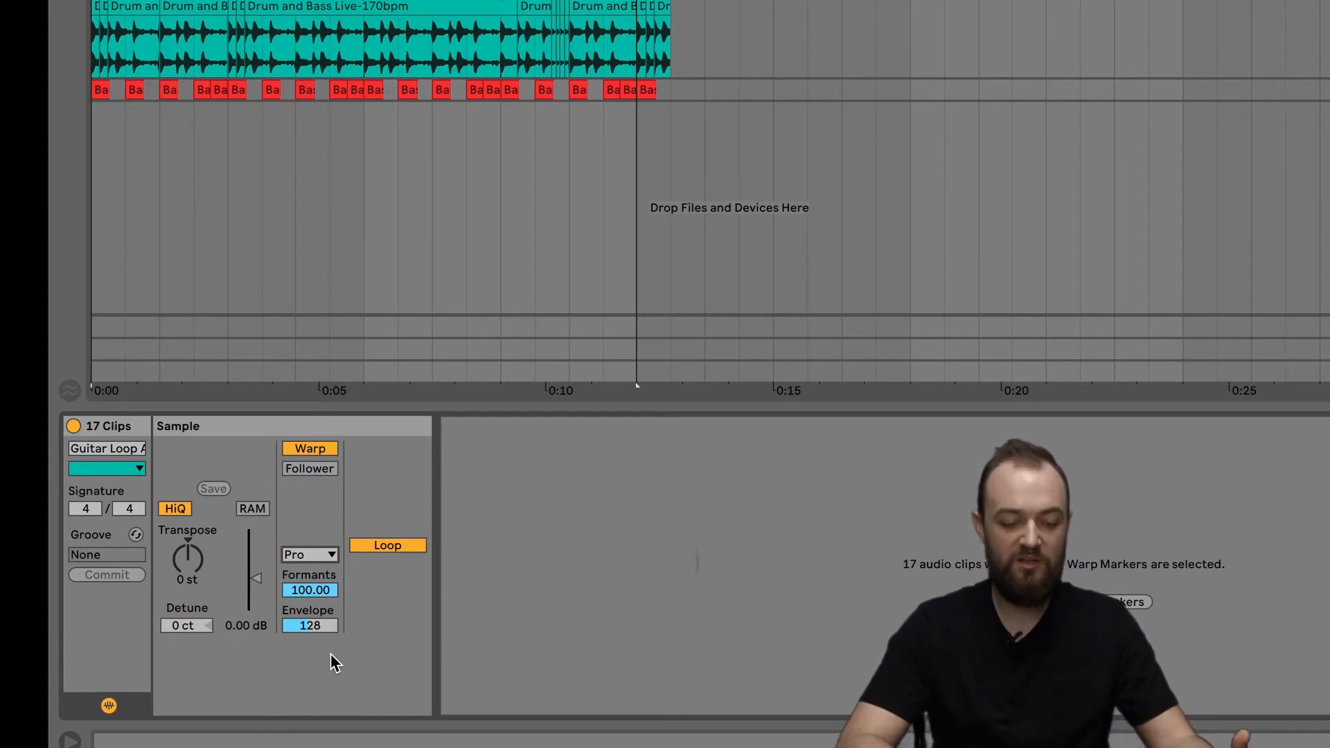
click(682, 182)
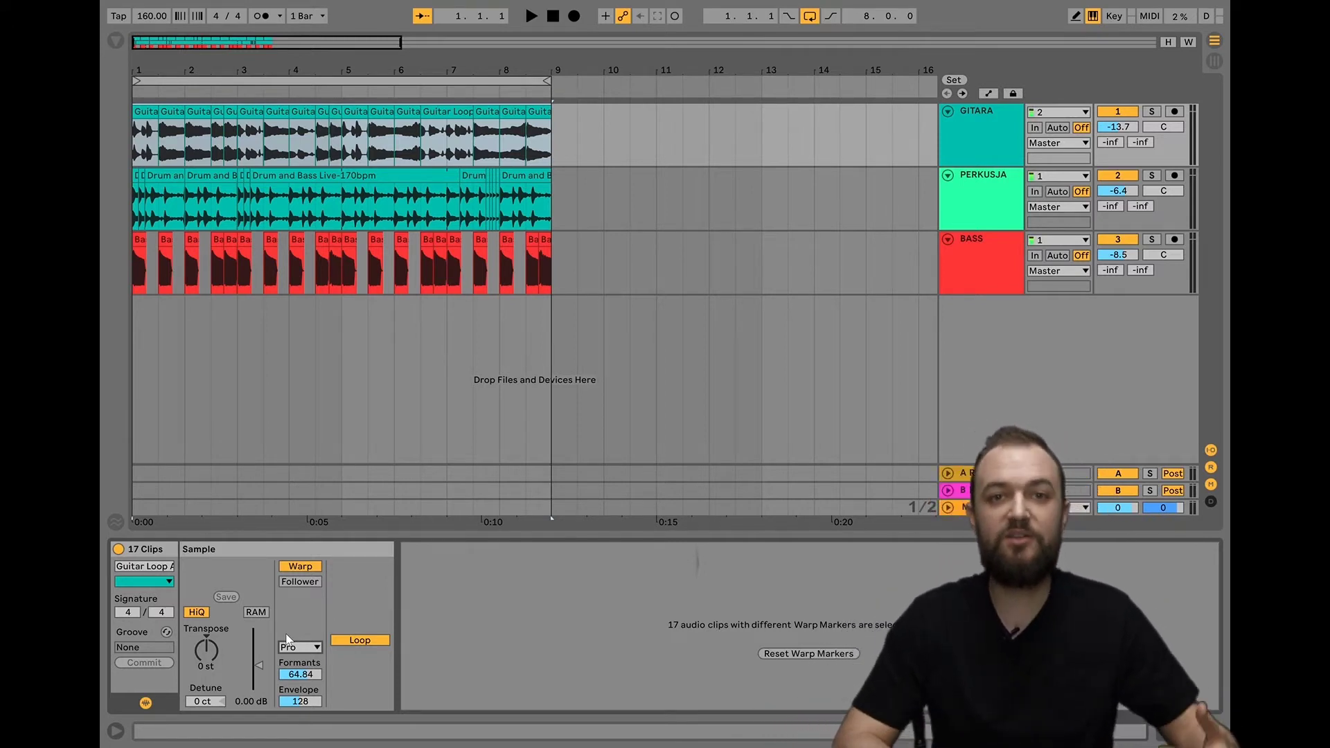
- Solo the GITARA track and, during playback, set the guitar clips' Transpose to 4 st and Formants to 71.09
click(1152, 112)
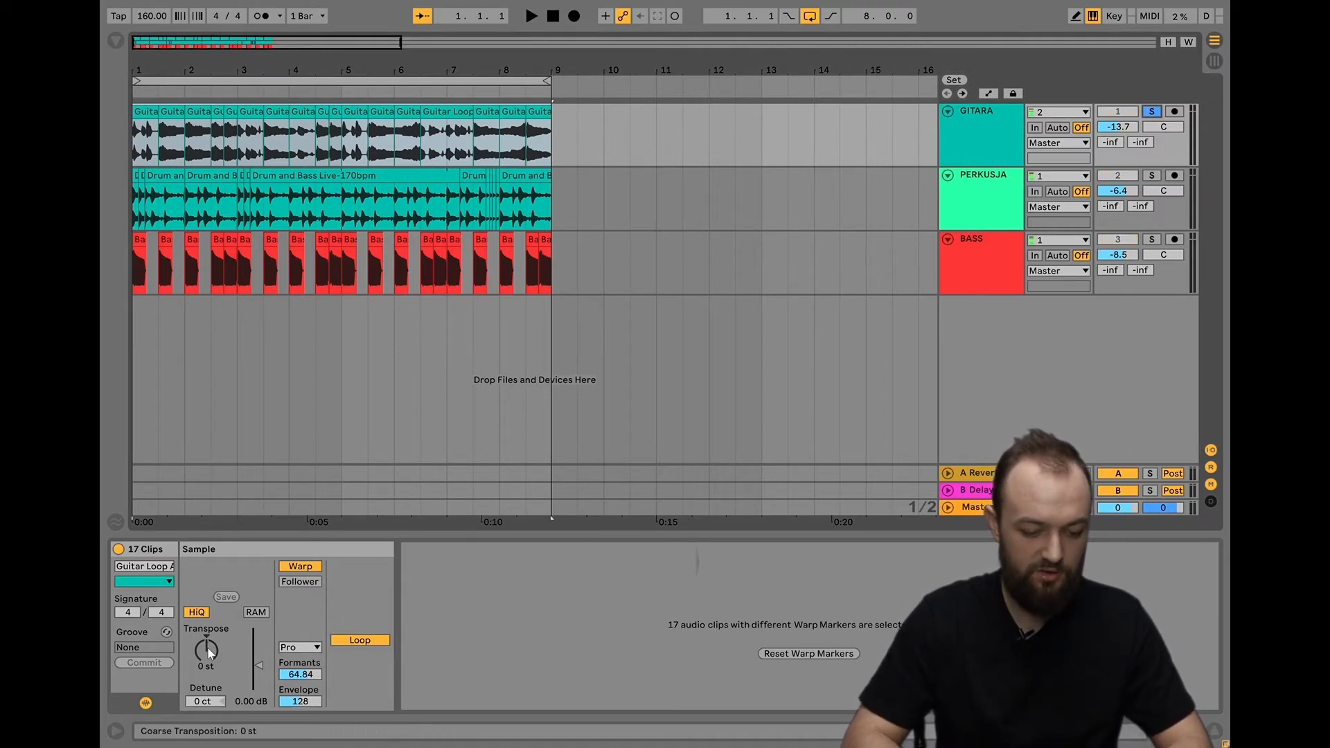
key(space)
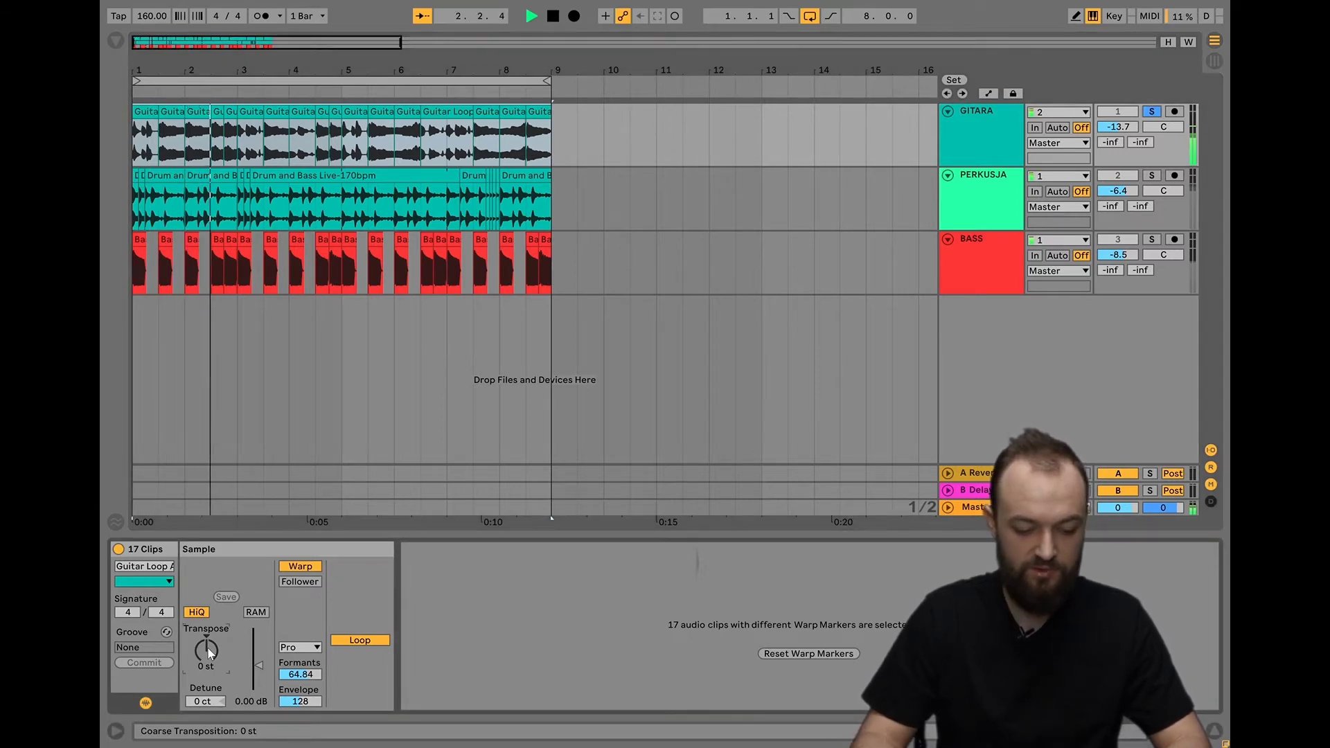
key(Up)
key(Up)
key(Up)
key(Up)
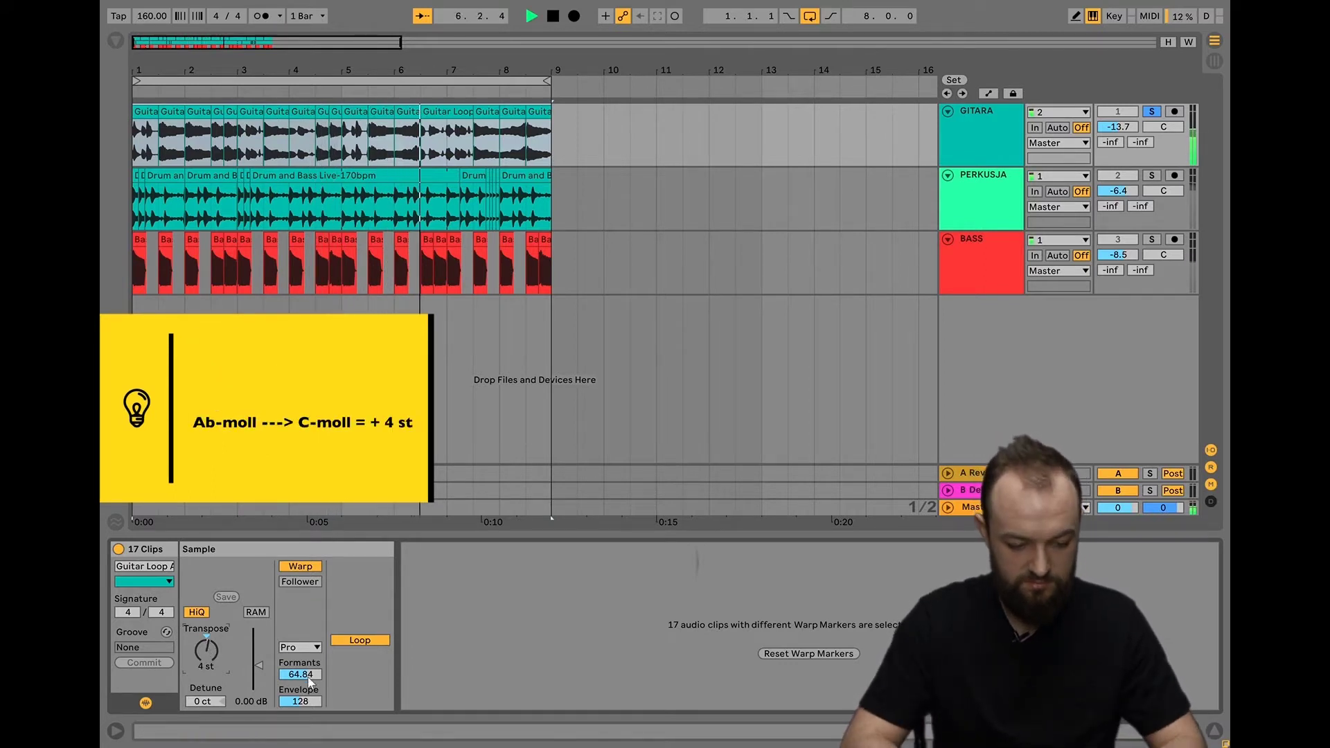
drag(309, 674, 309, 665)
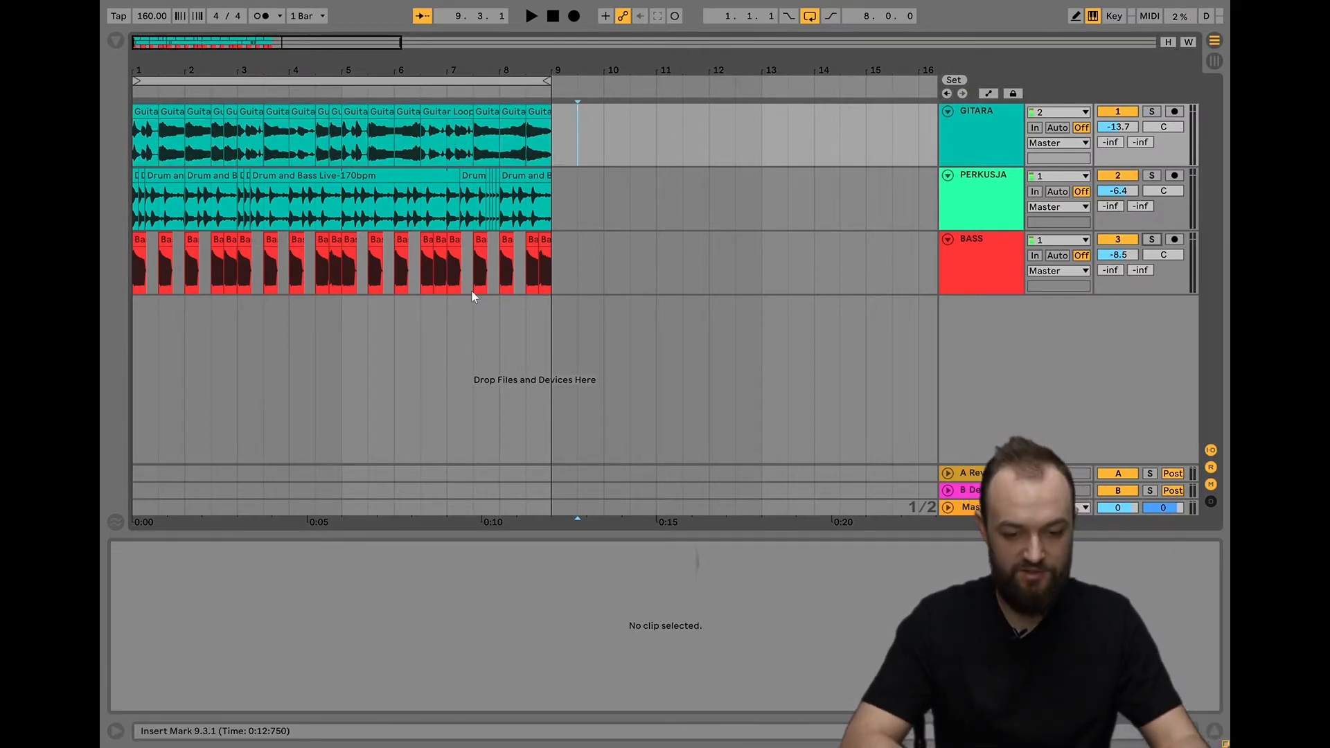
- Select all the clips on the BASS track, solo the track and audition it
drag(550, 269, 131, 275)
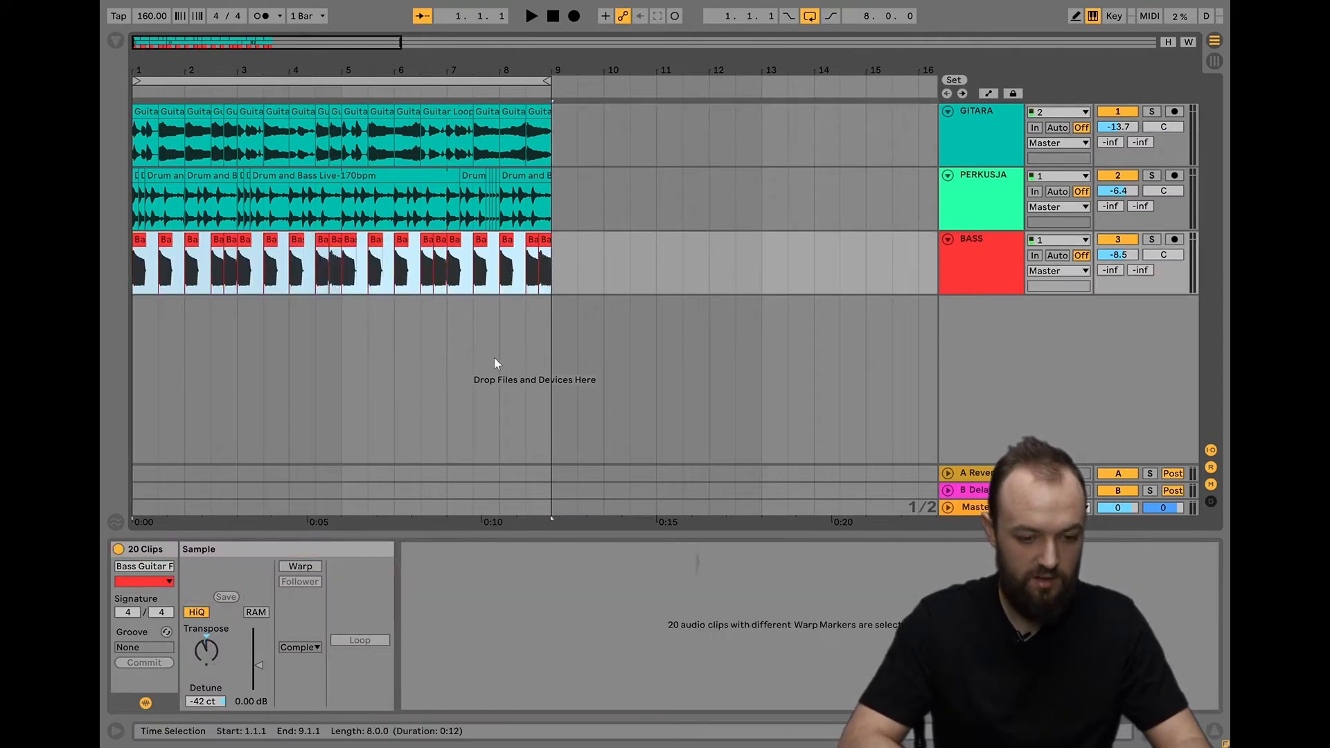
drag(555, 278, 104, 284)
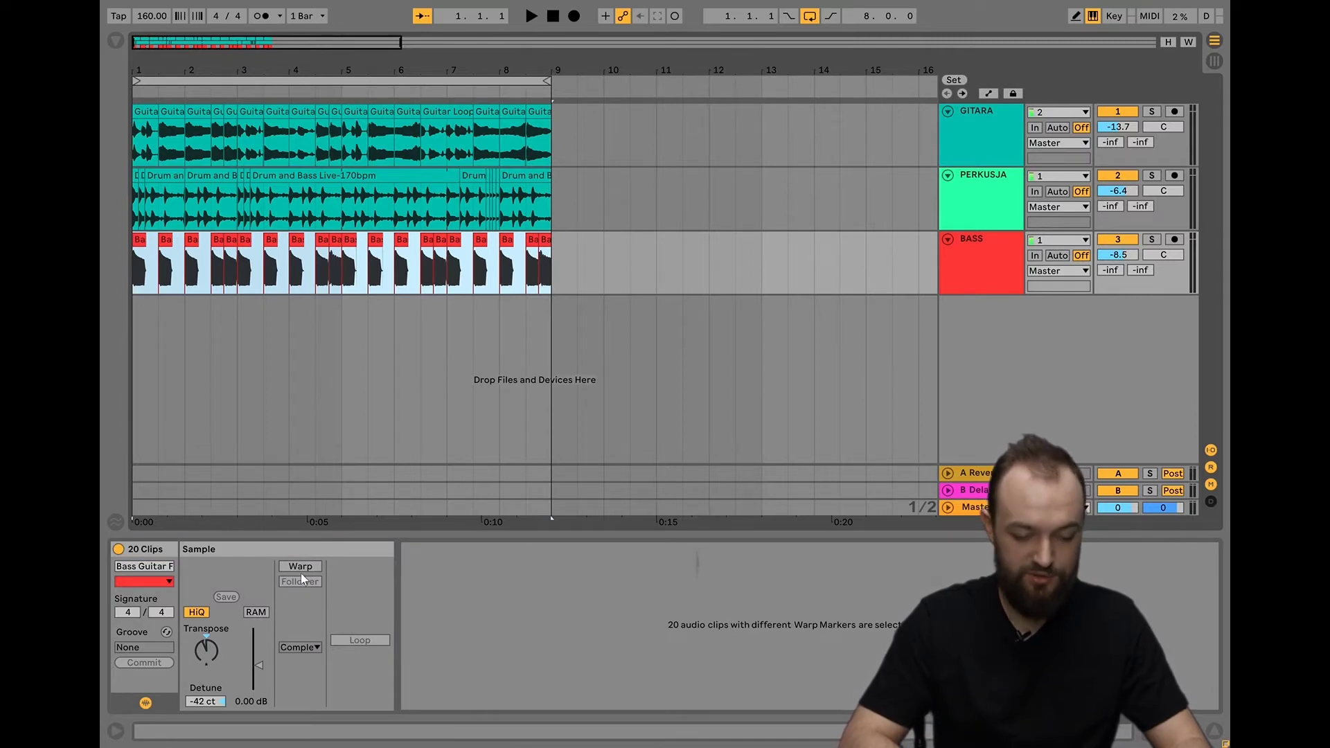
click(204, 648)
key(s)
key(space)
key(space)
key(space)
key(space)
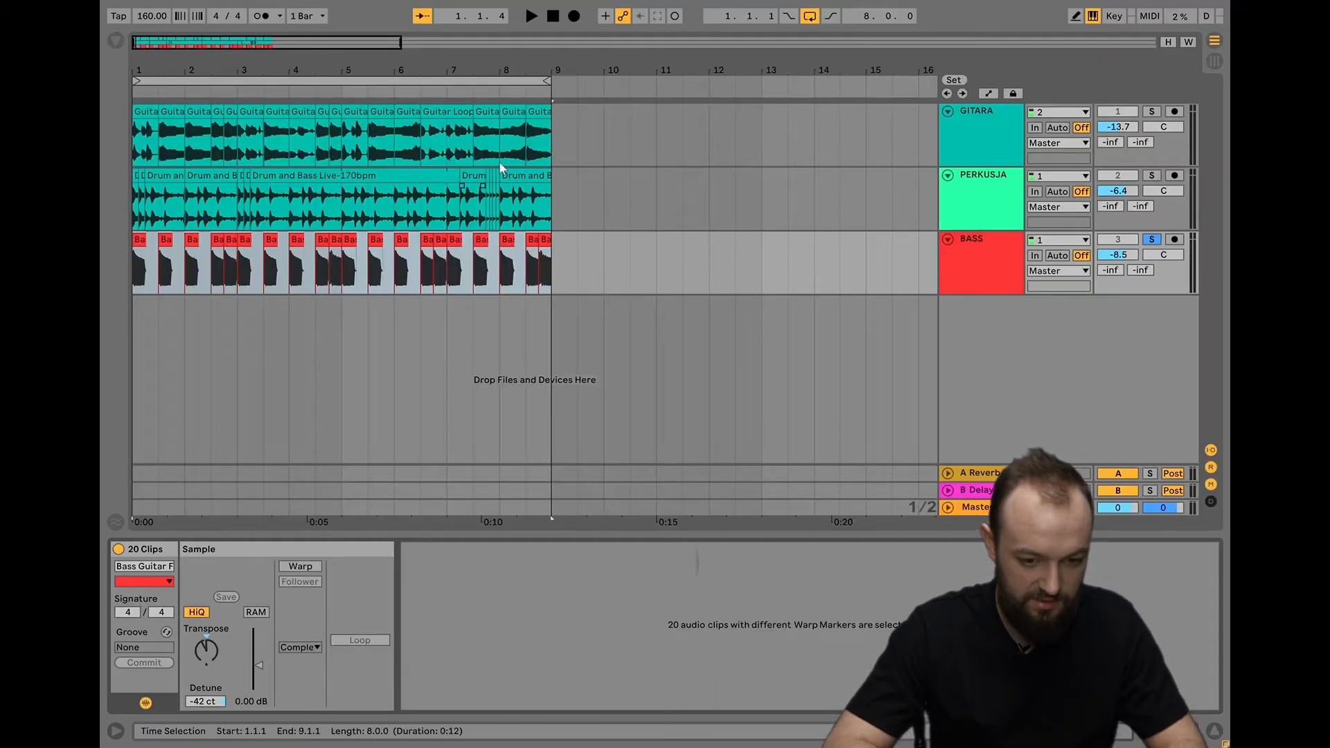
- Check the transposition of the guitar clips and of individual bass clips, and audition the soloed bass
drag(558, 136, 98, 138)
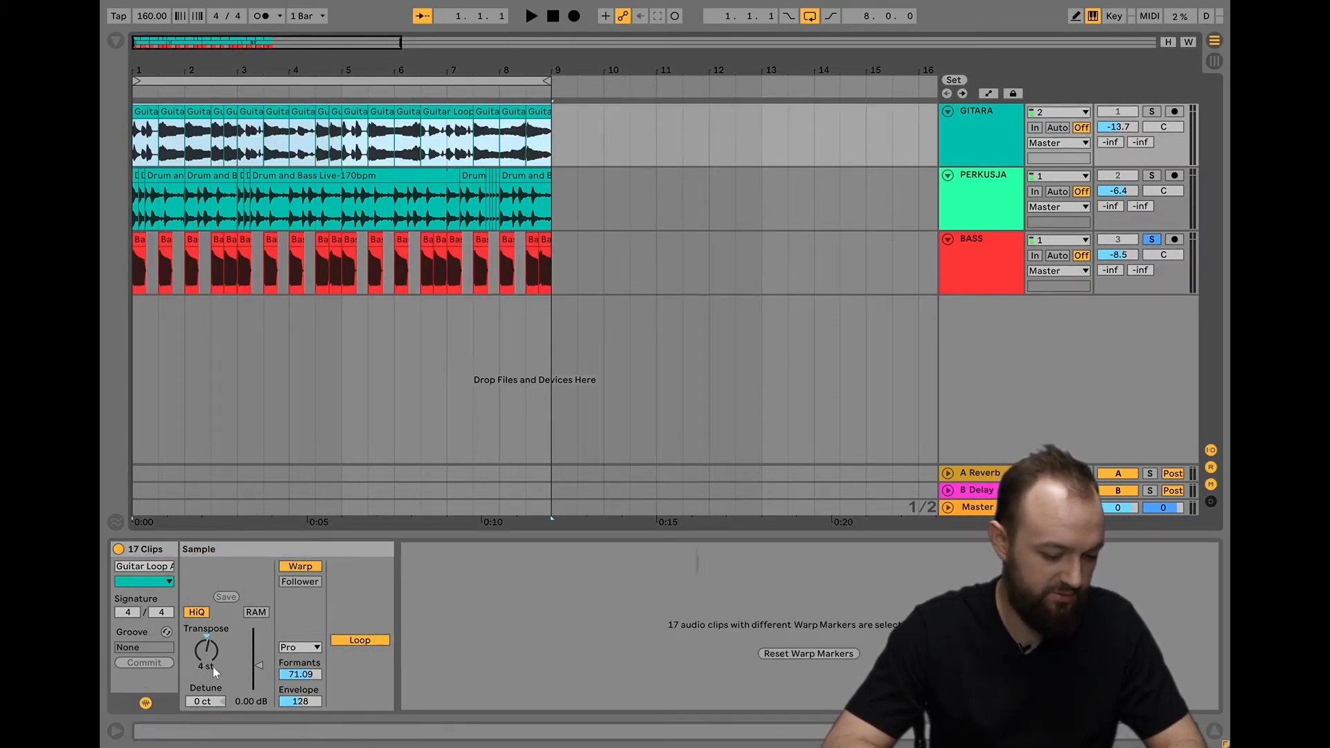
drag(574, 285, 104, 267)
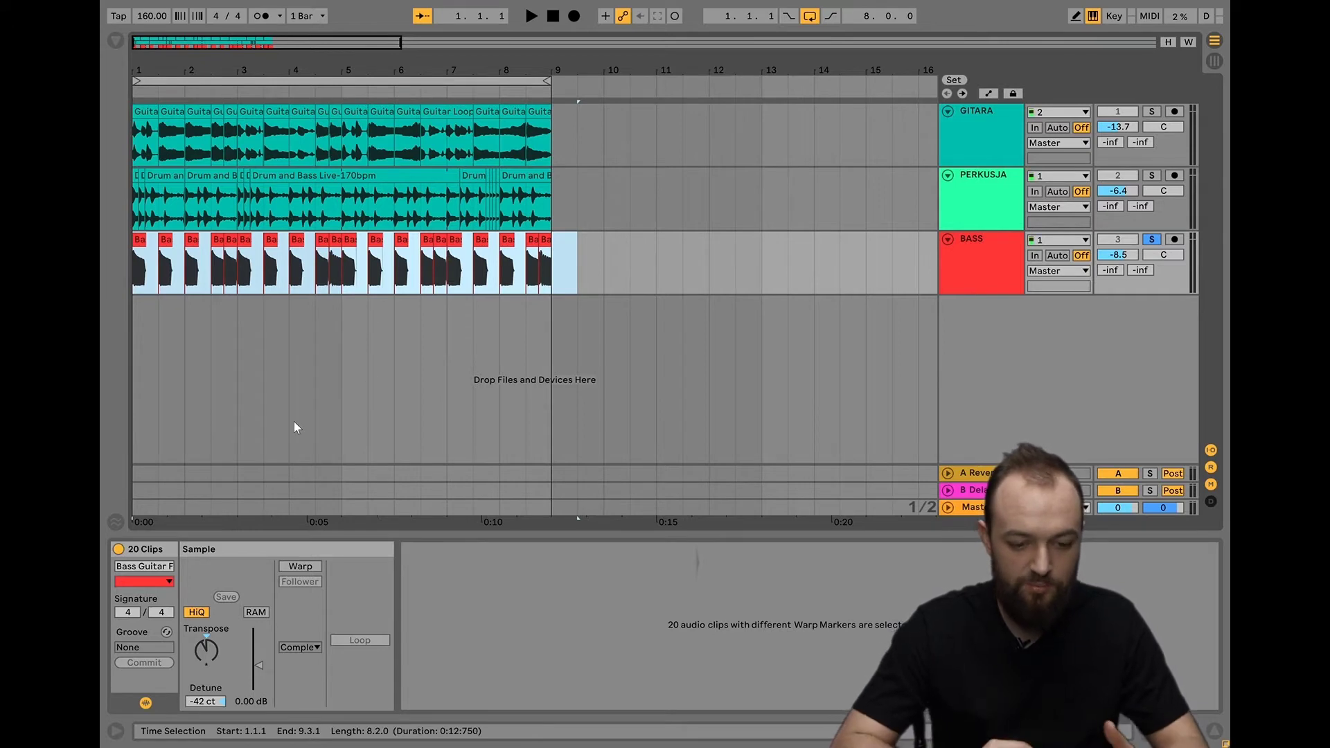
click(278, 267)
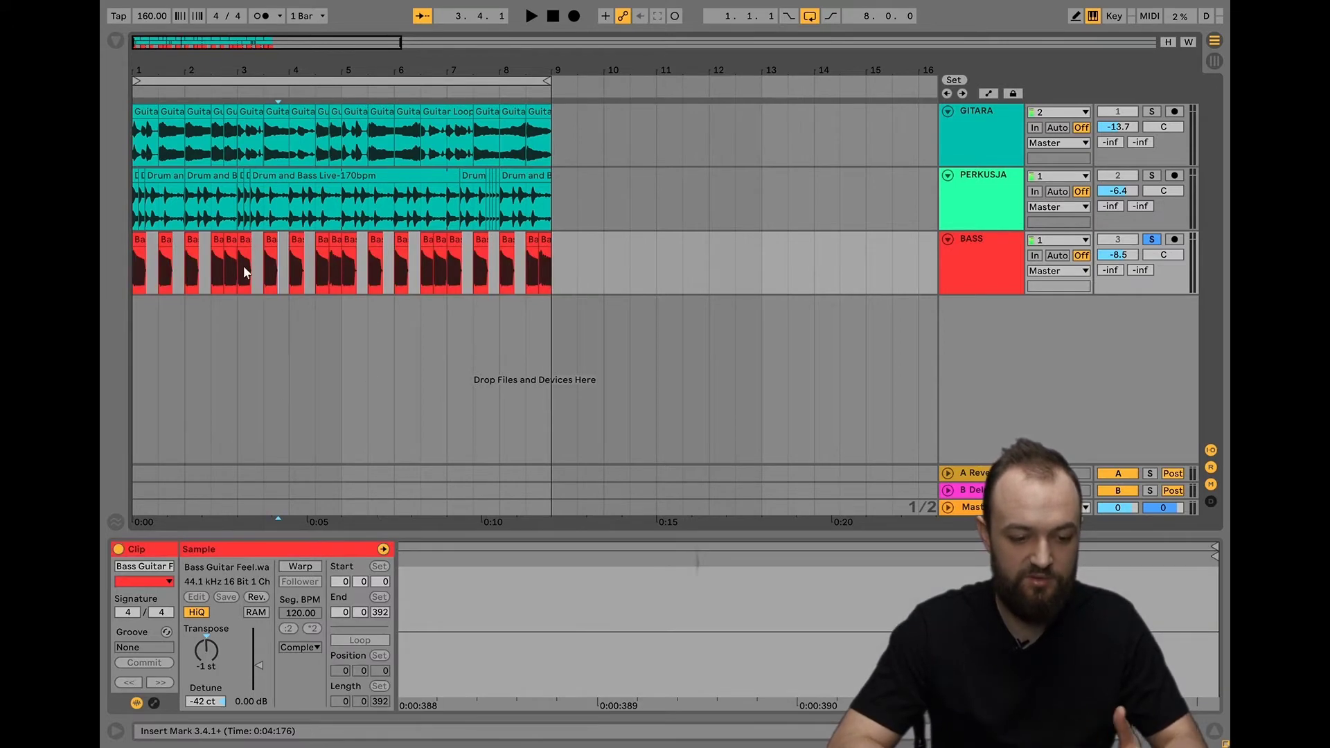
click(141, 248)
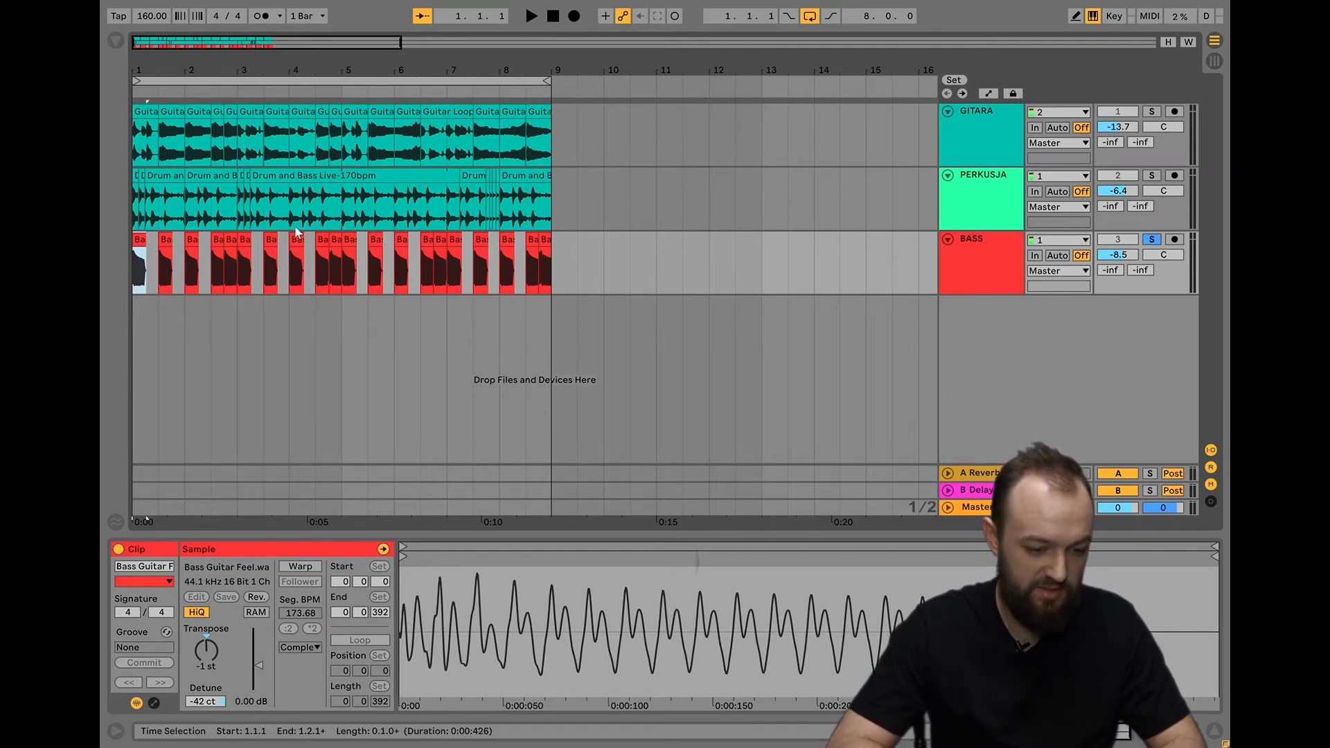
key(Home)
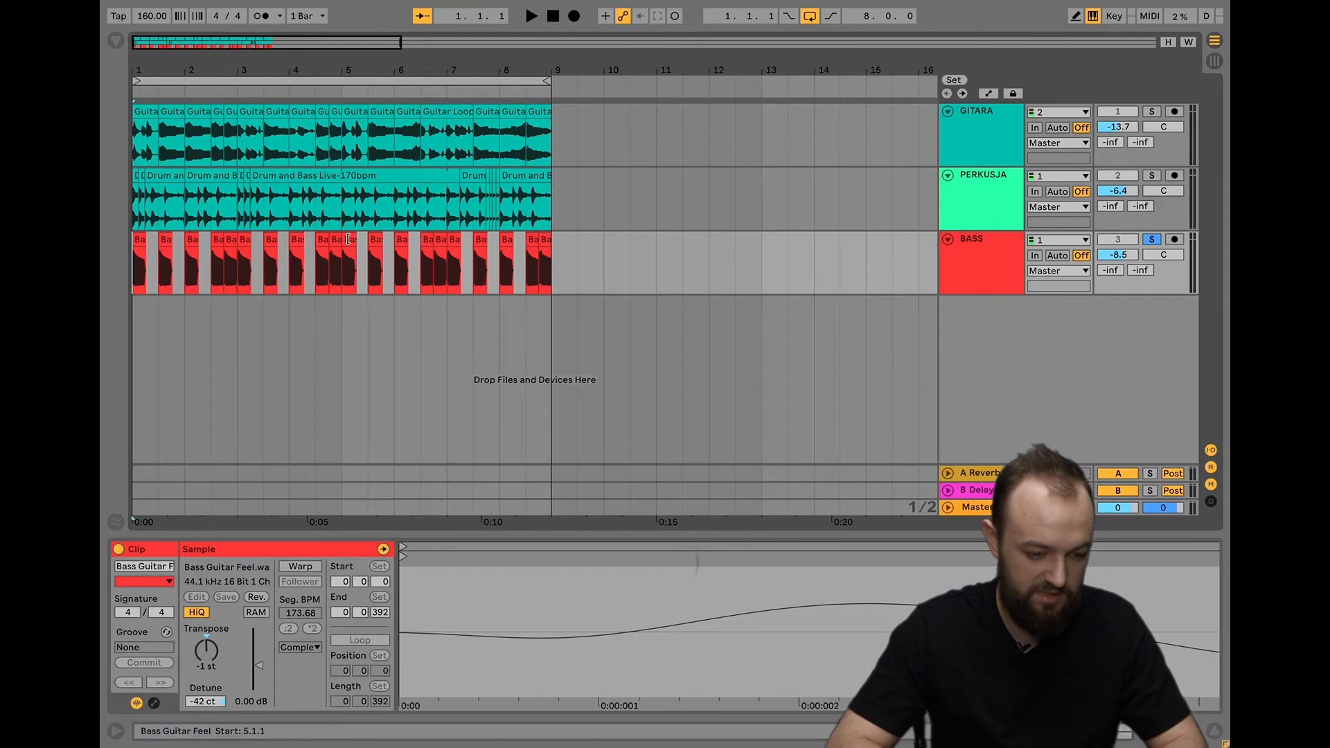
click(336, 271)
click(547, 249)
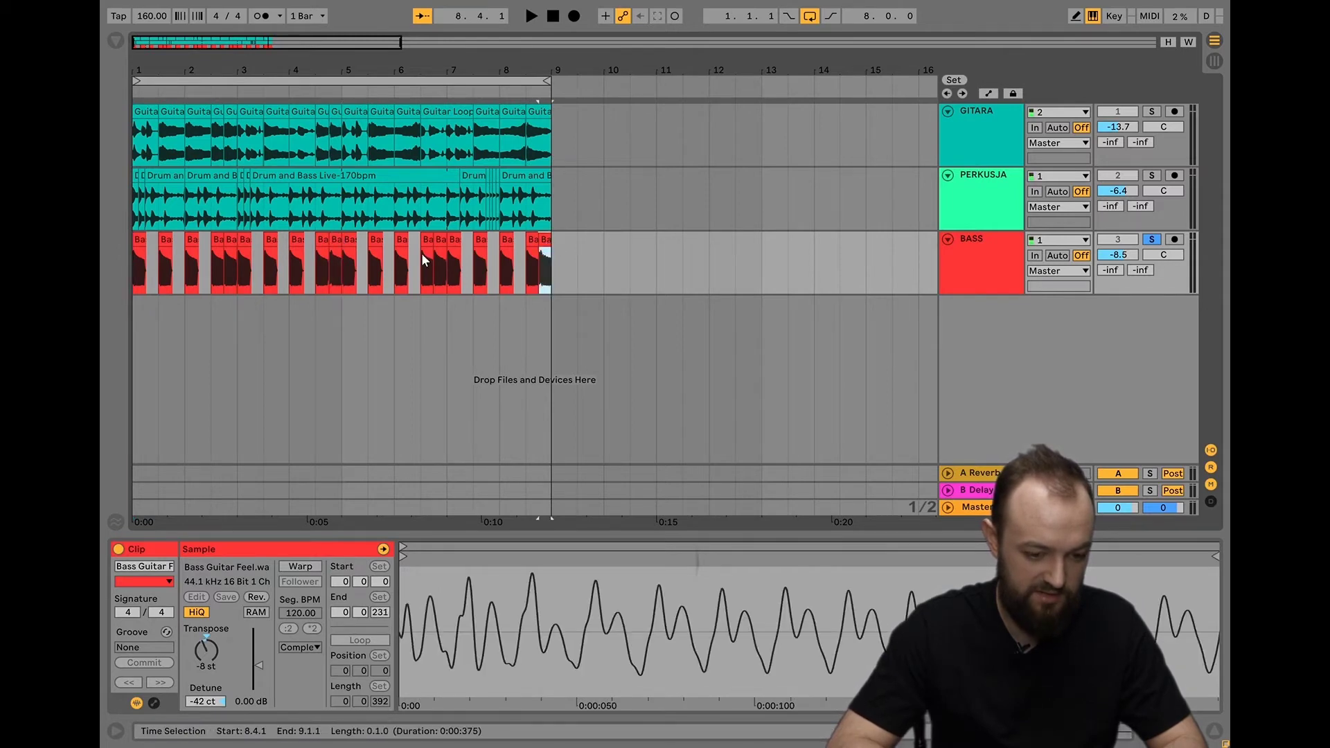
key(space)
key(space)
scroll(274, 262, left, 1)
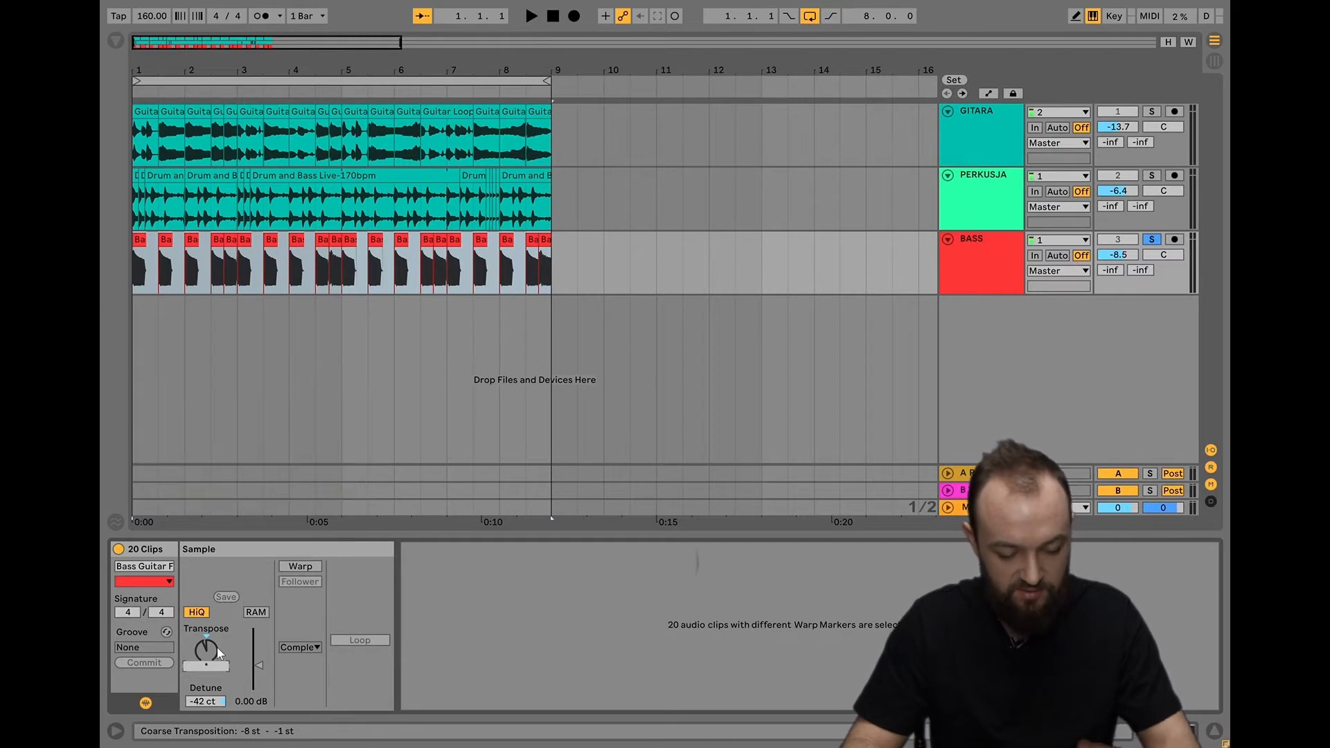
- Try transposing all the unwarped bass clips up 4 semitones and return them to their original pitch
key(Up)
key(Up)
key(Up)
key(Up)
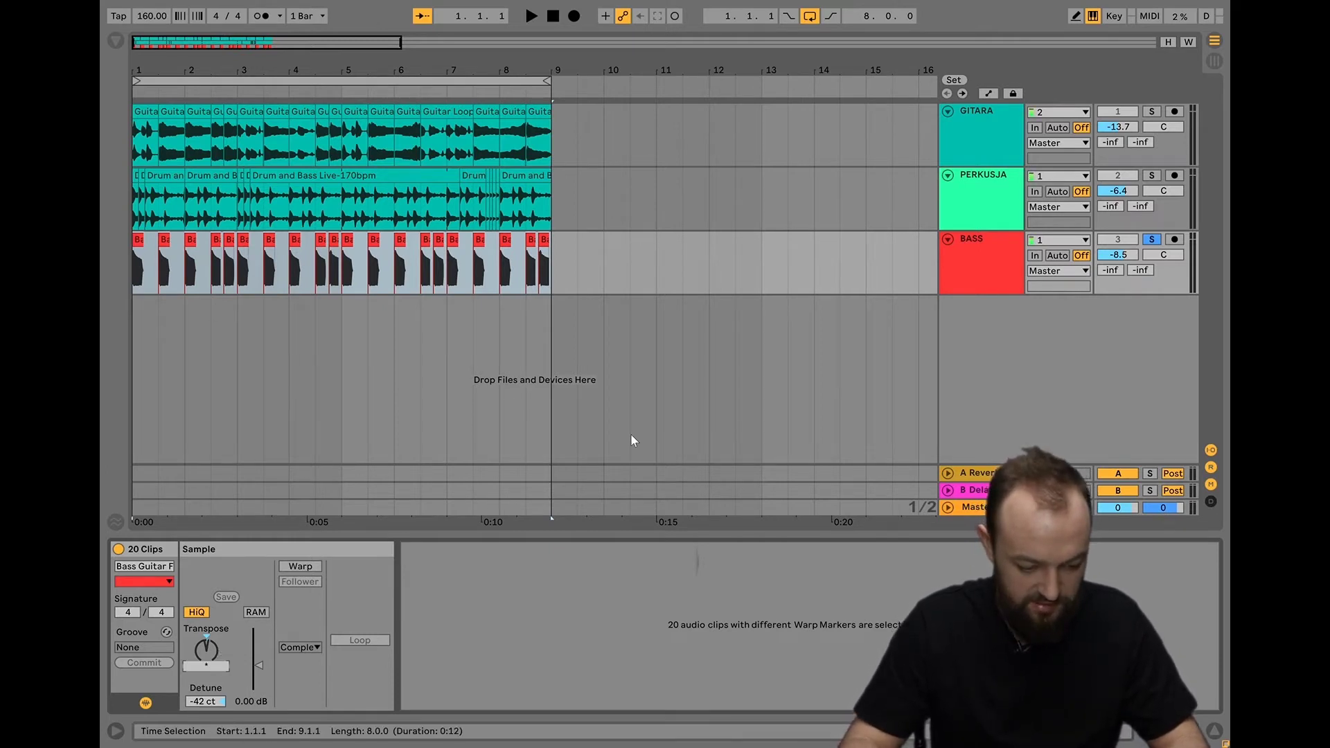
key(Down)
key(Down)
key(Down)
key(Down)
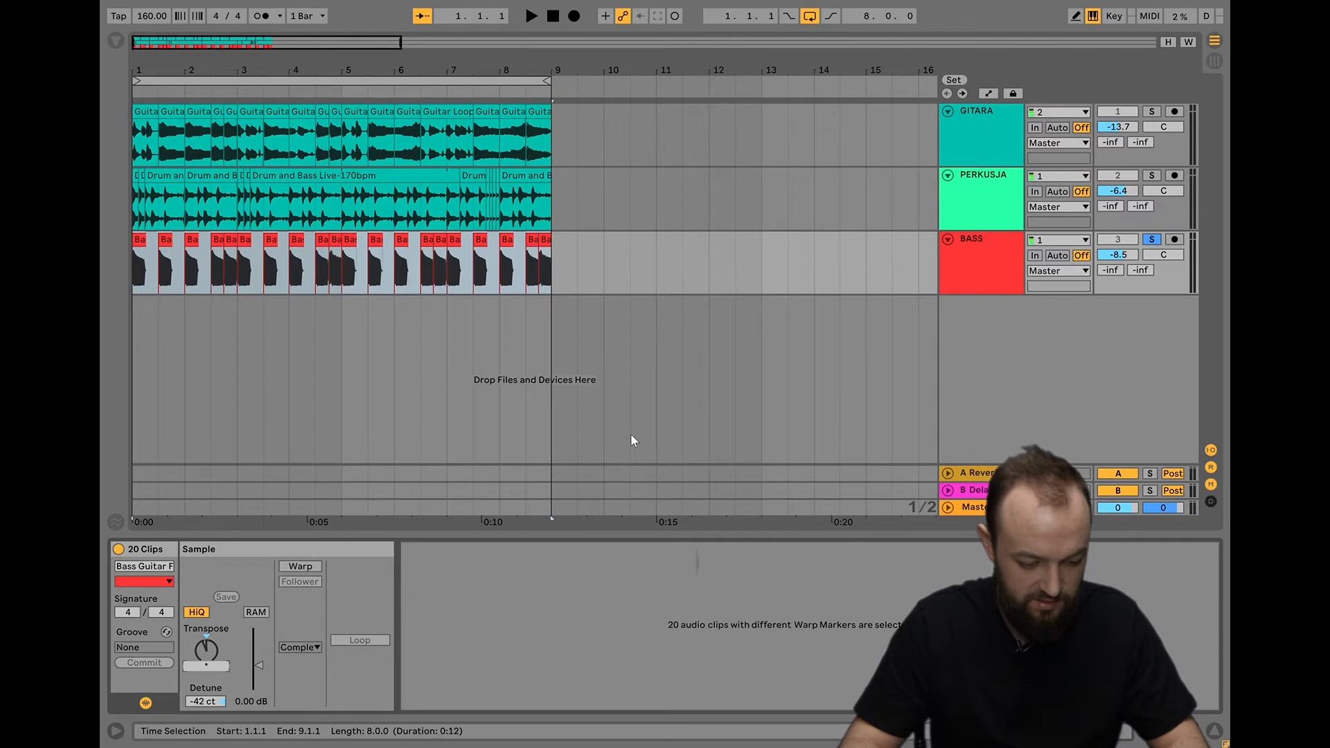
- Audition the soloed bass and switch between its sample settings and its Tuner device
key(space)
key(space)
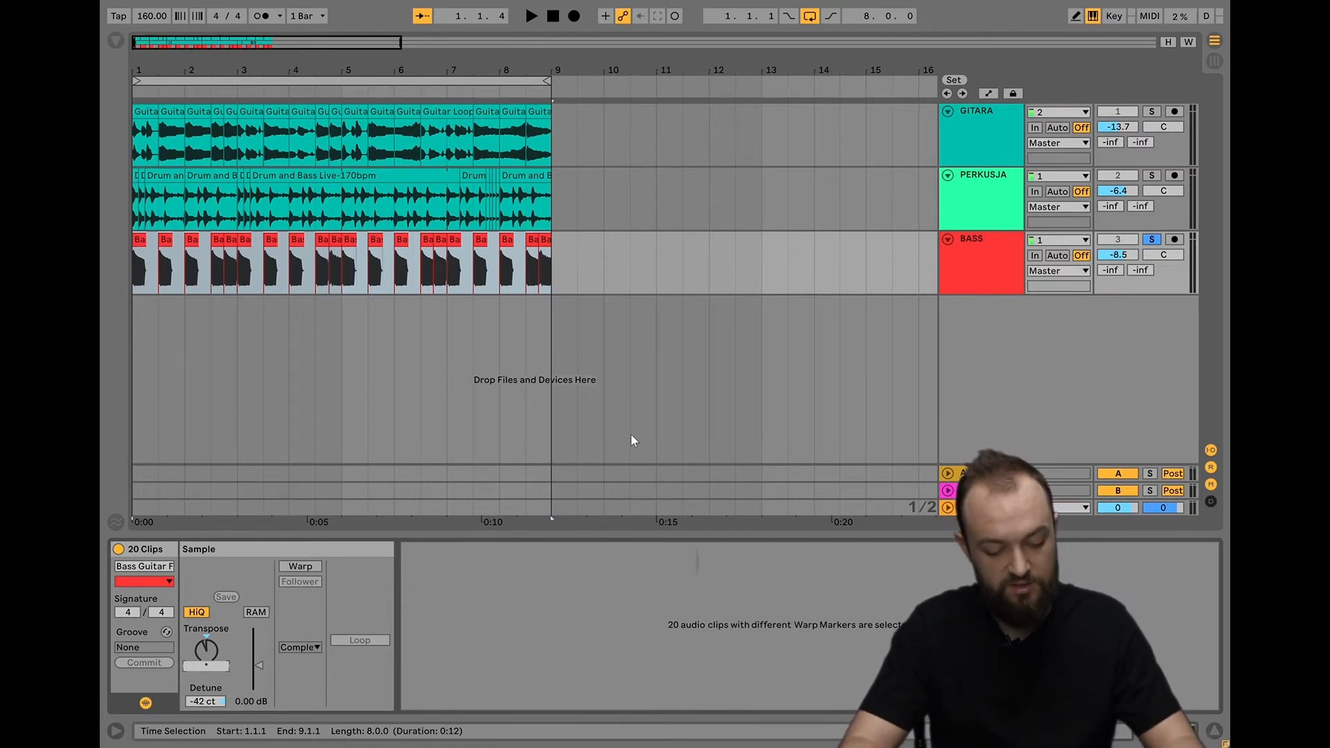
key(shift+Tab)
key(shift+Tab)
key(shift+Tab)
key(shift+Tab)
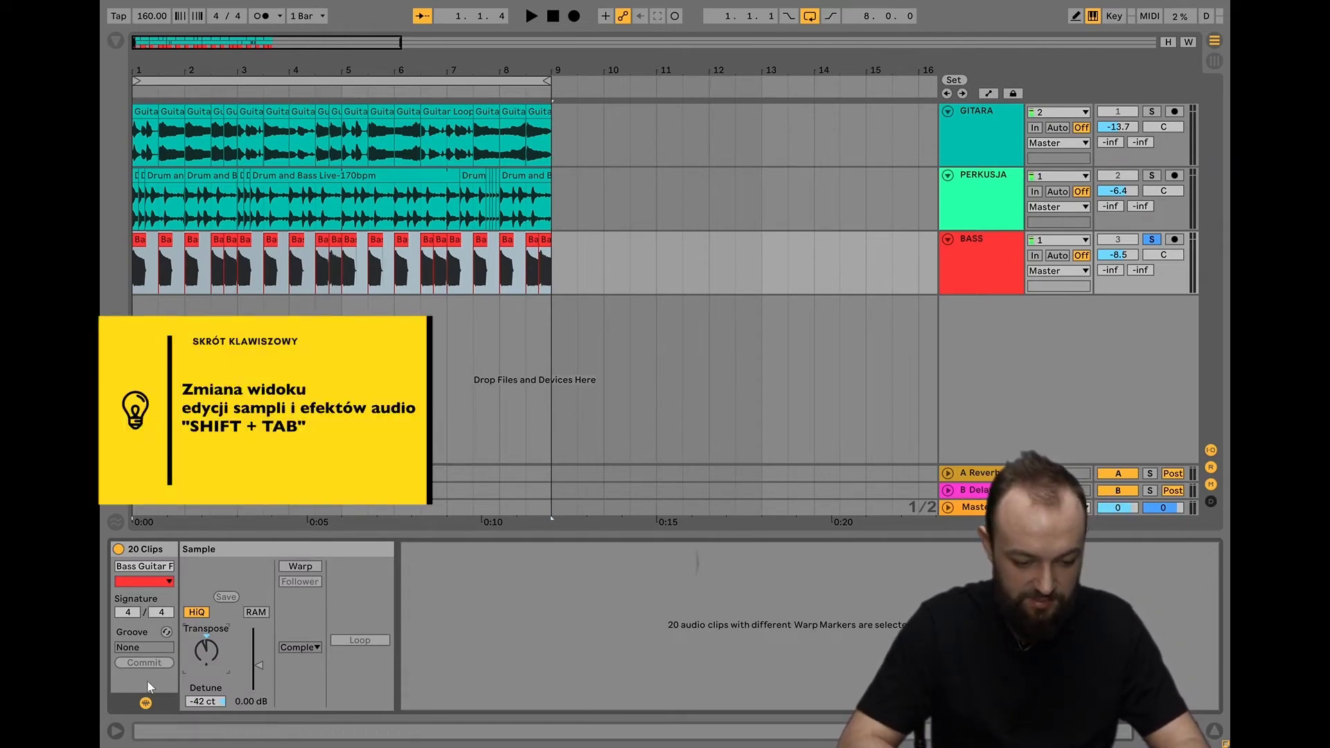
key(shift+Tab)
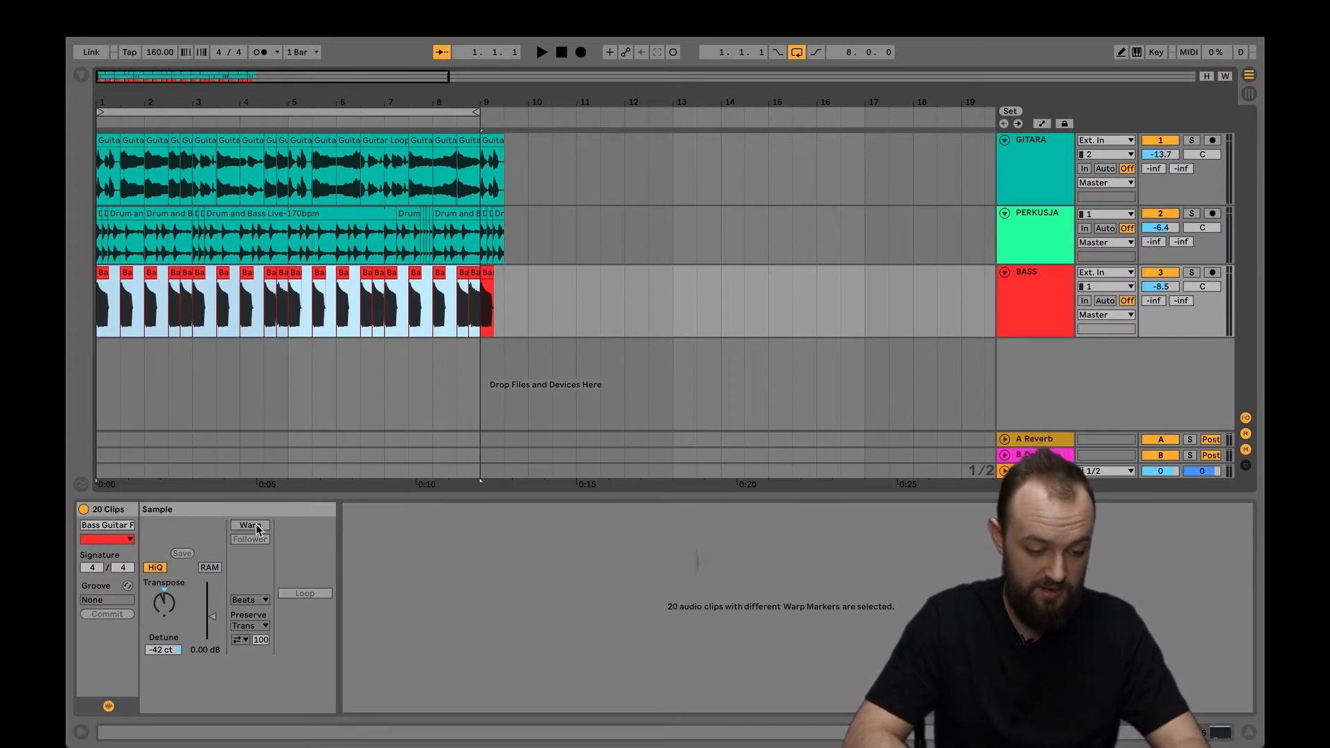
- Enable Warp in Complex mode on all the bass clips and transpose them up 4 semitones
click(255, 525)
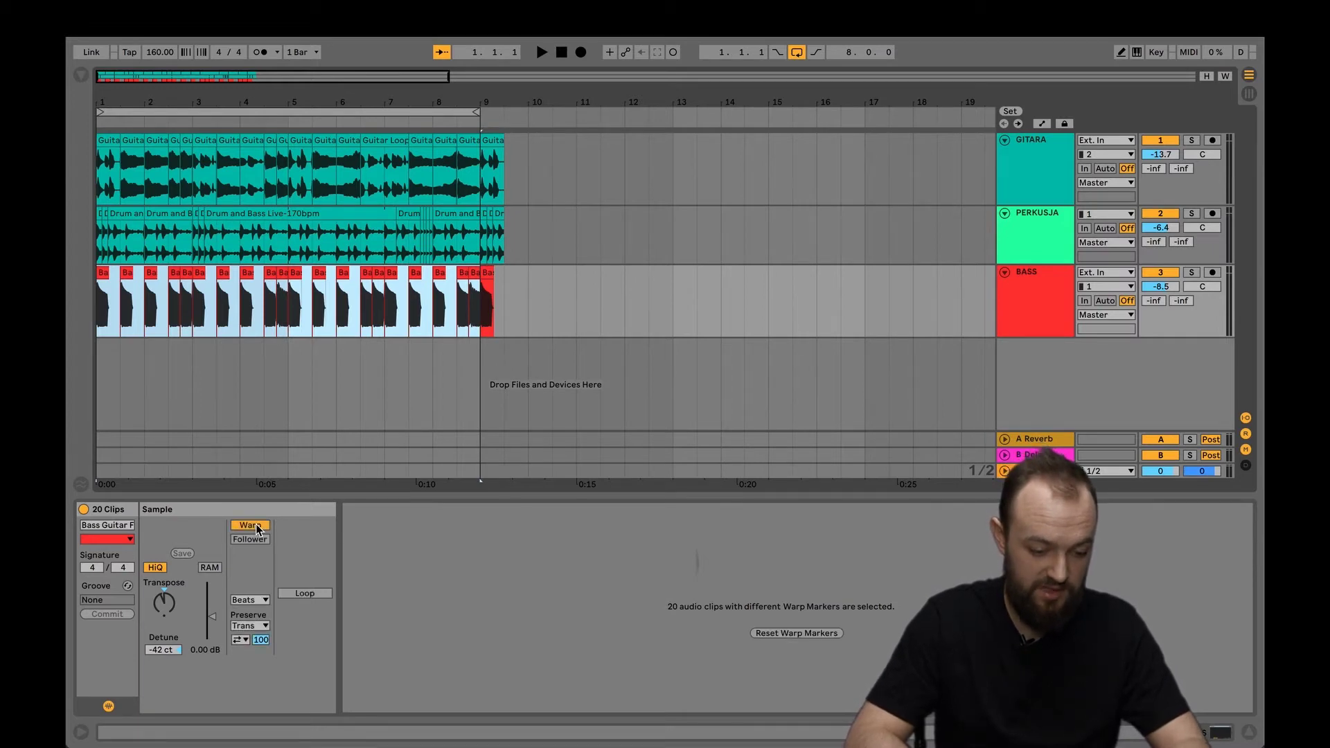
click(257, 602)
click(250, 663)
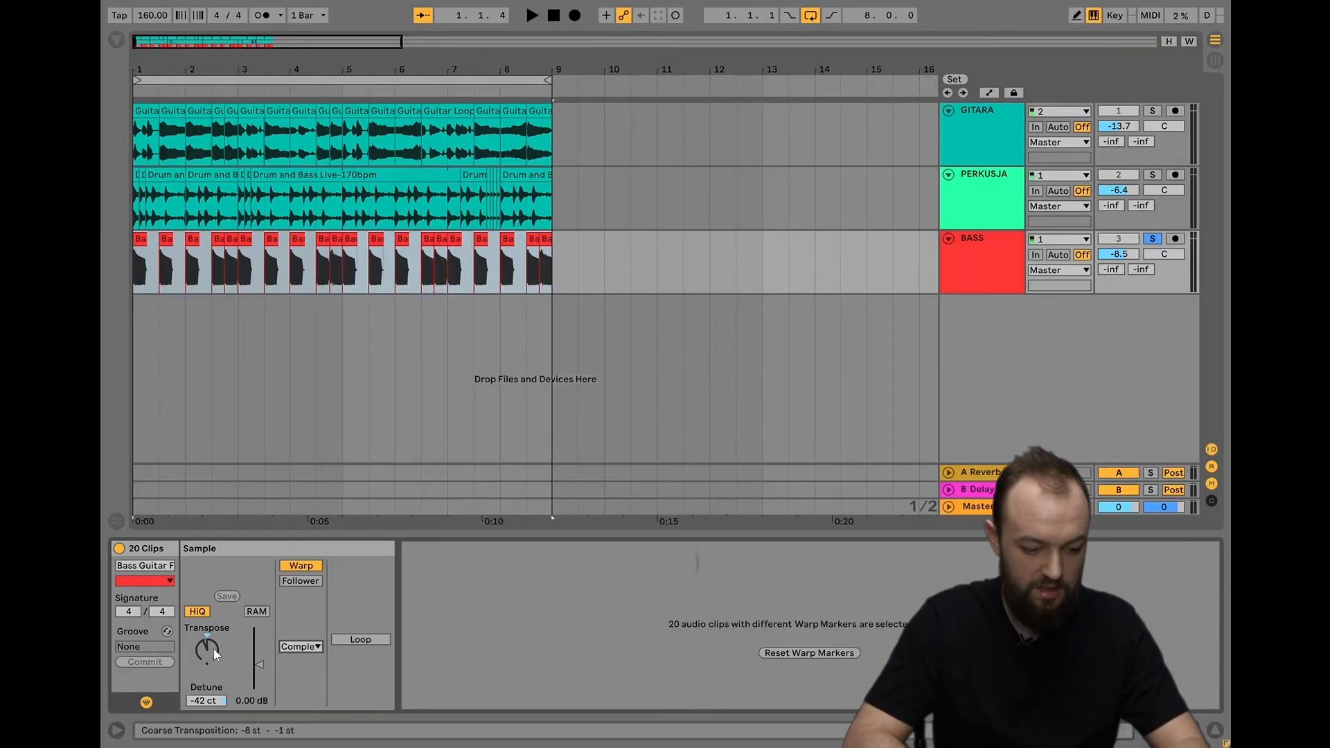
click(211, 649)
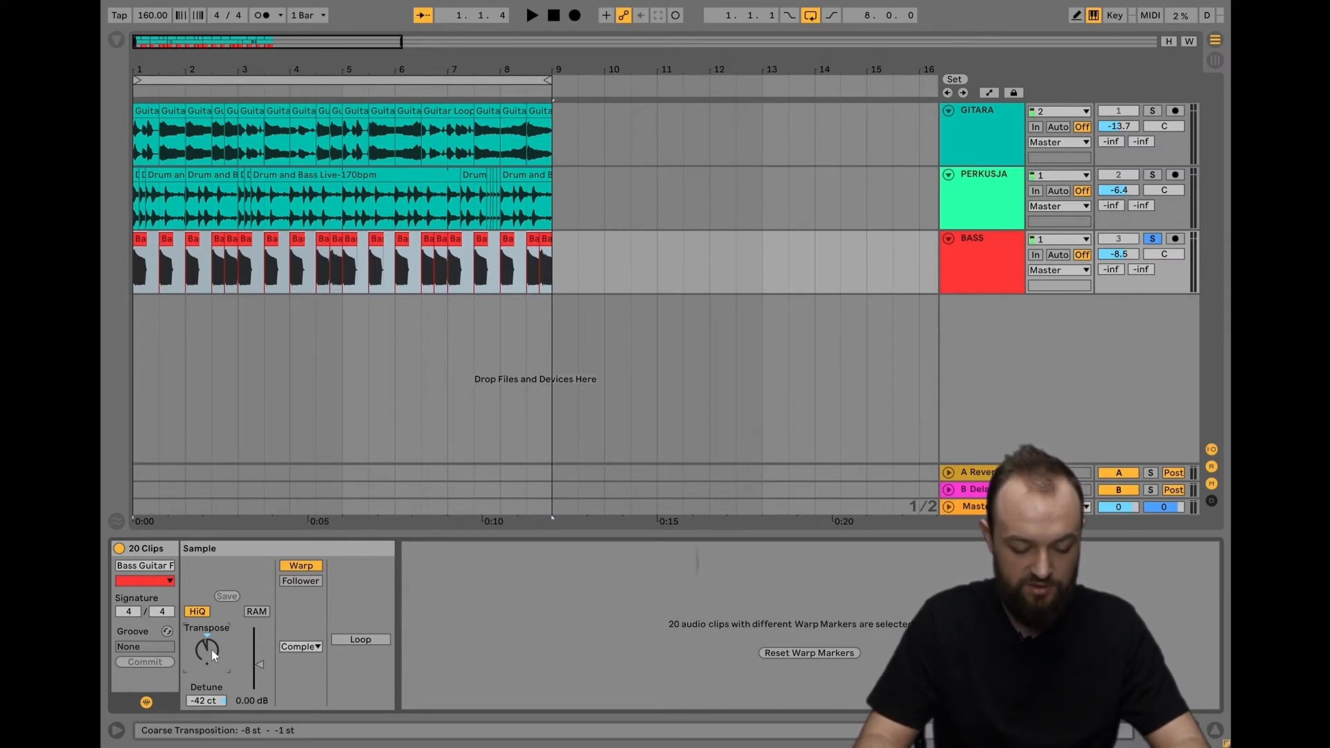
key(Up)
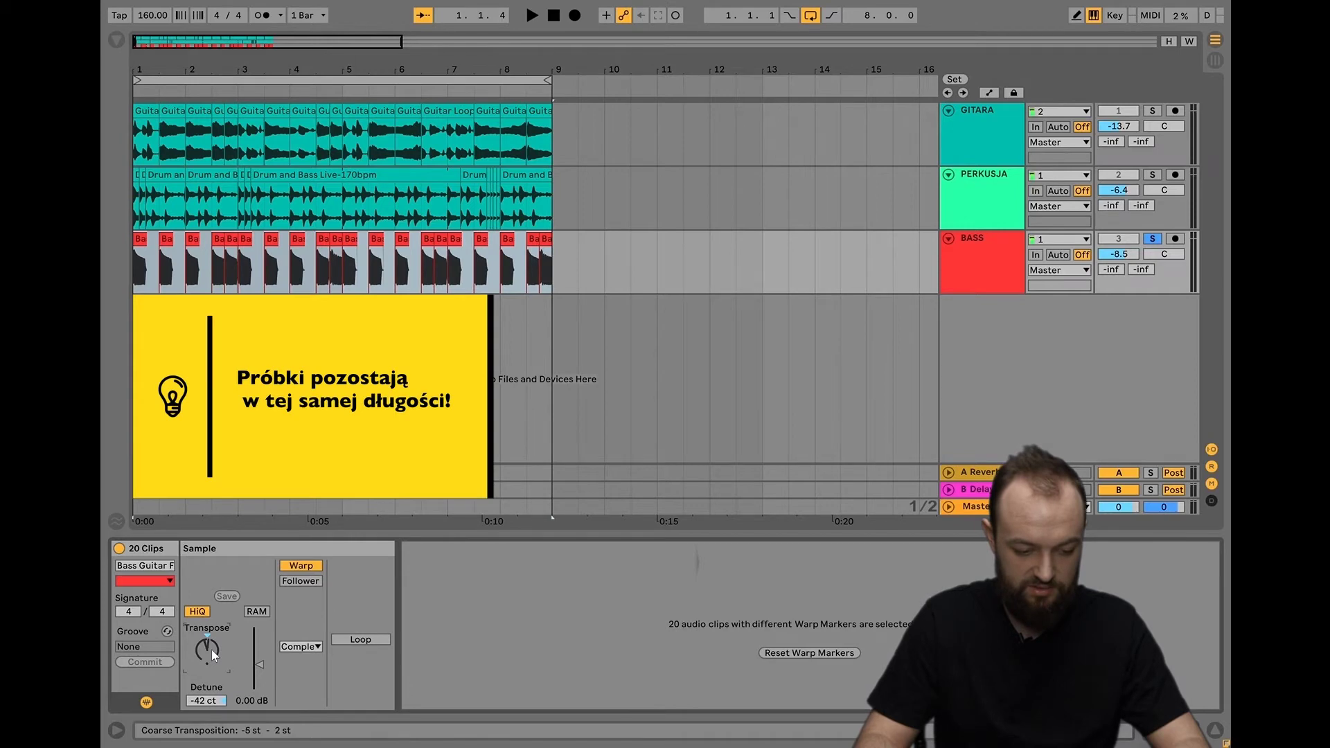
- Check the transposed bass notes with the Tuner on the BASS track during playback
key(shift+Tab)
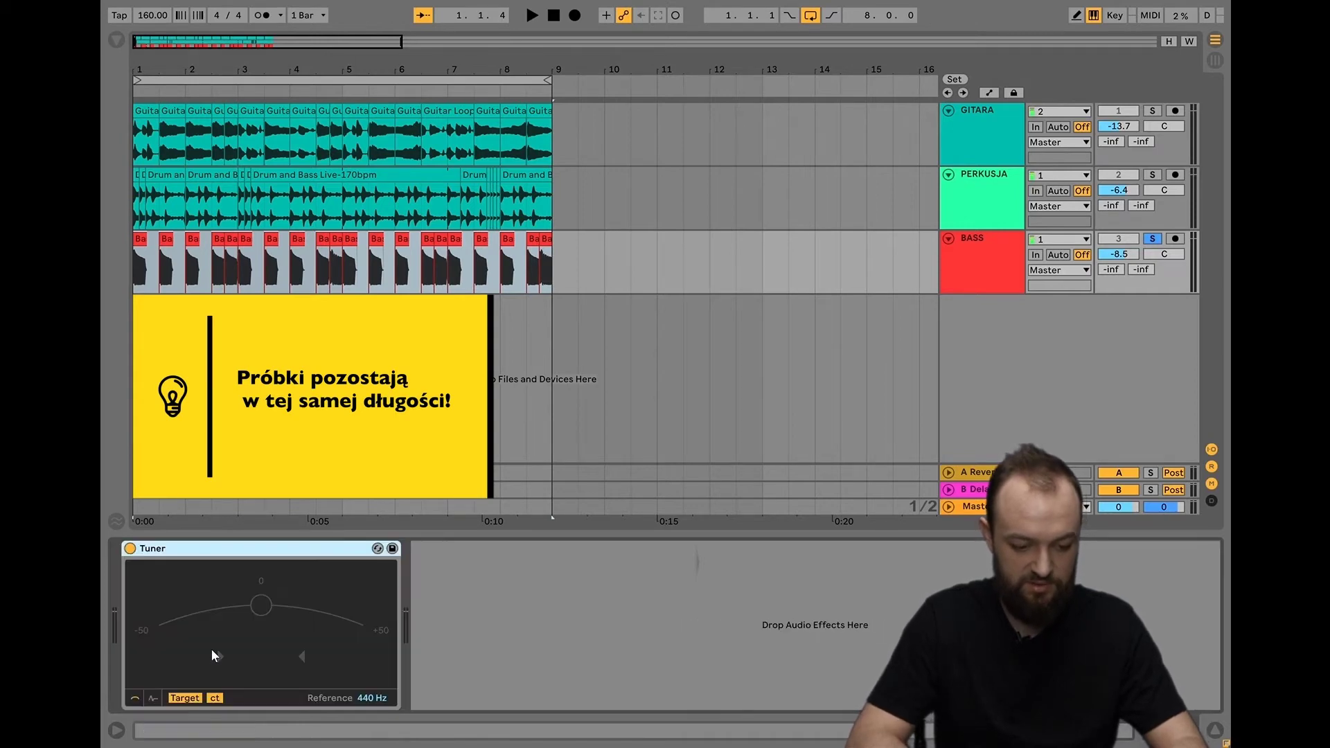
key(space)
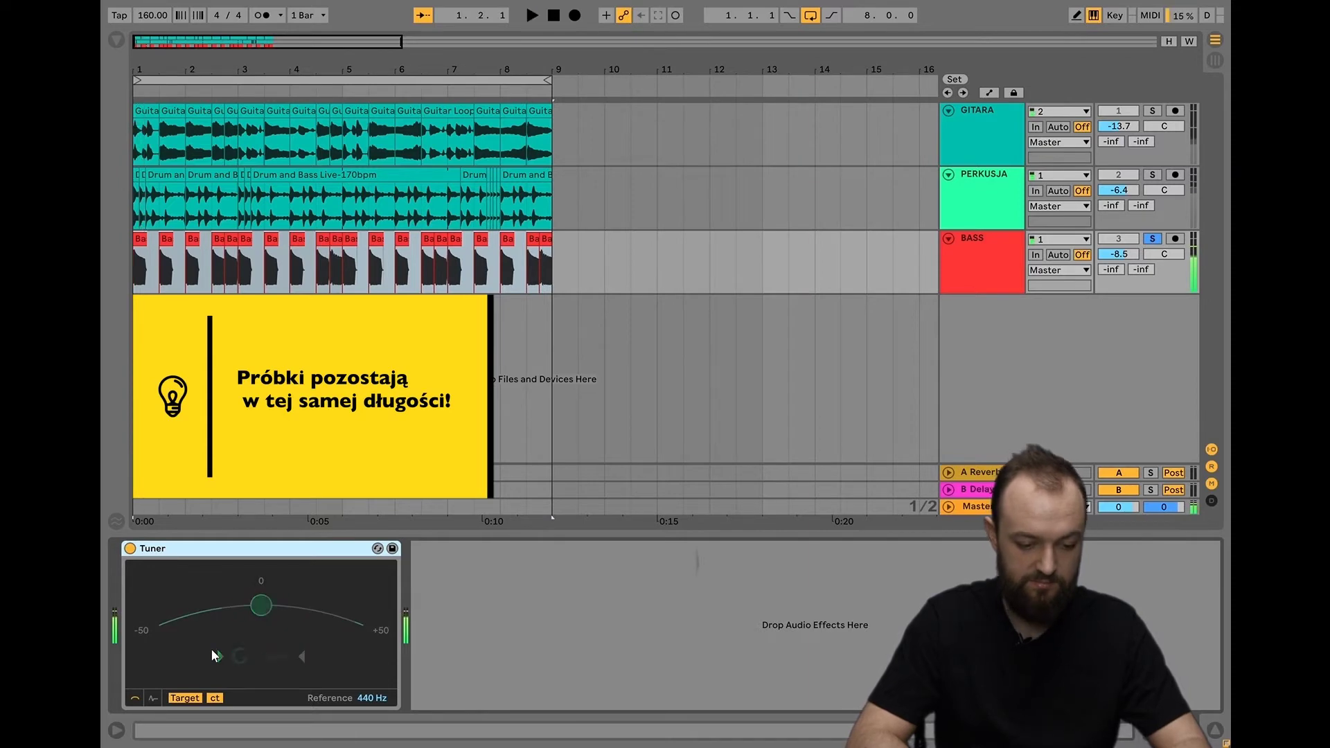
key(space)
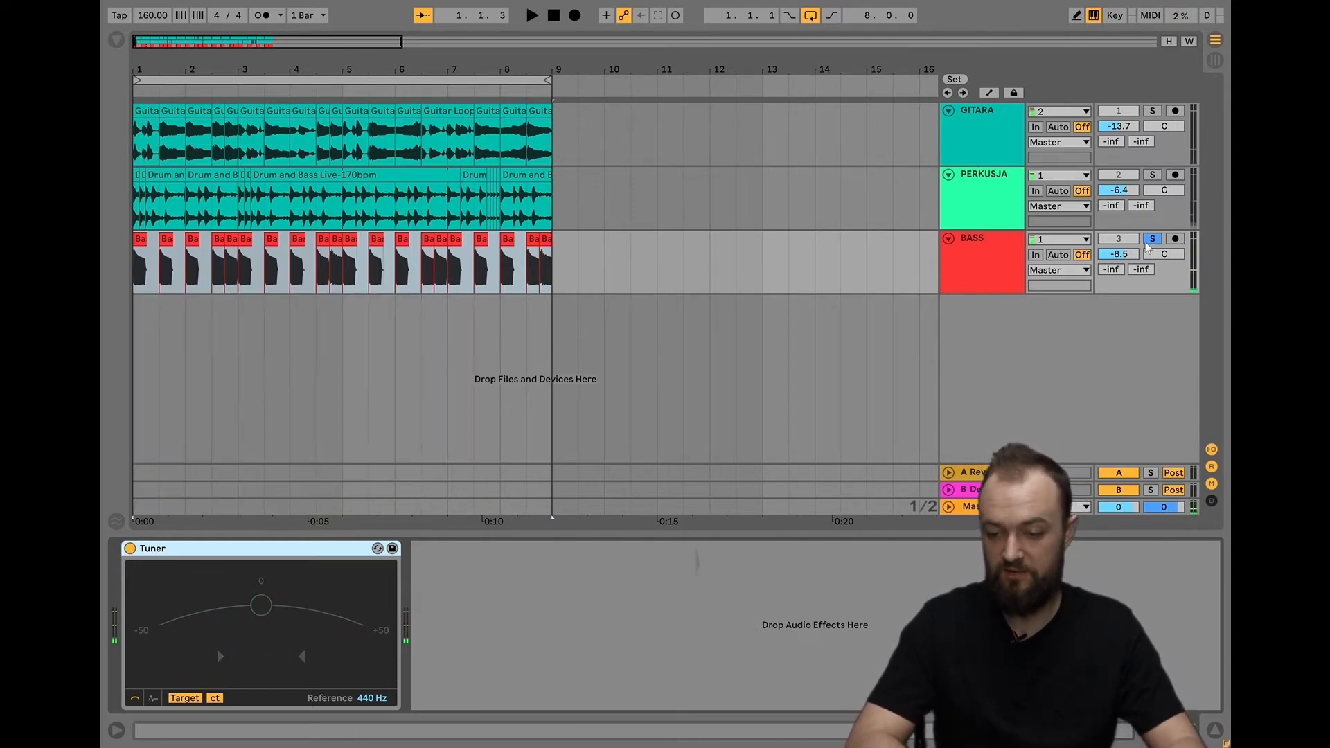
- Turn off the solo on the BASS track and play the guitar, drums and bass together
key(ctrl+a)
key(space)
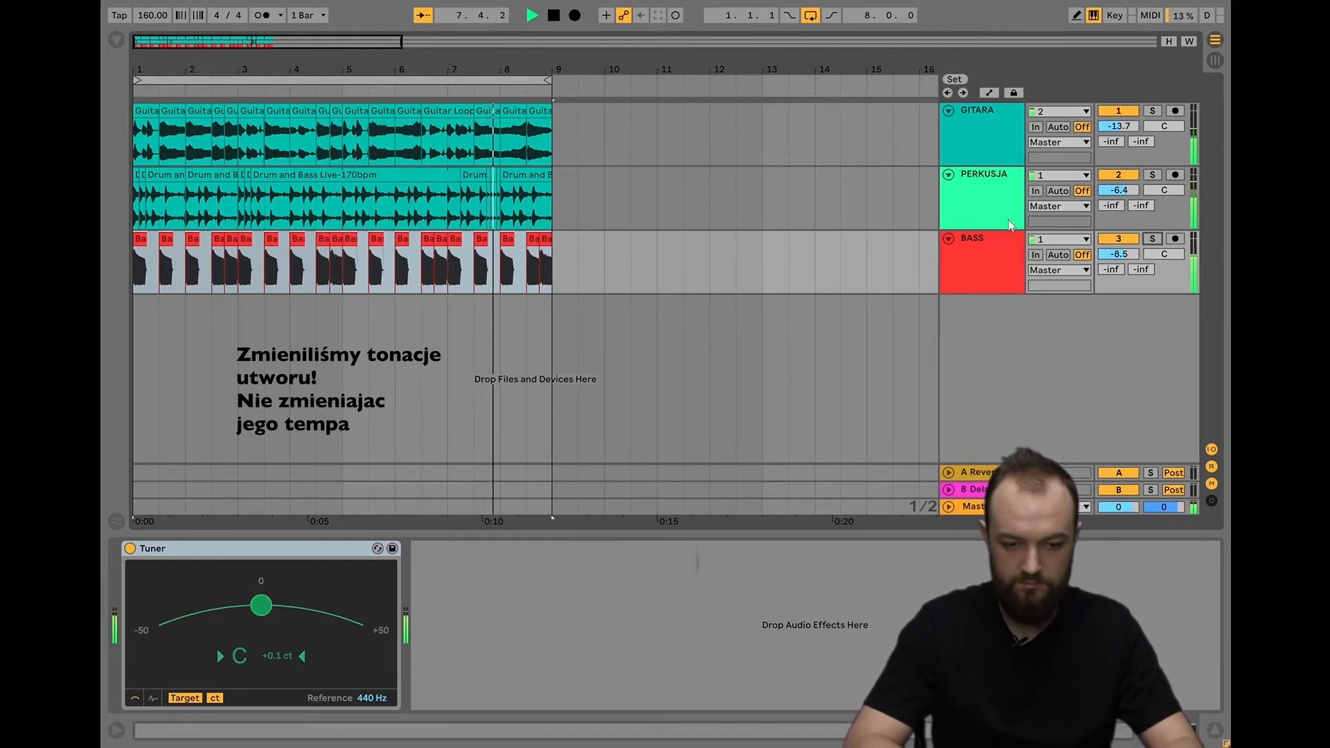
key(space)
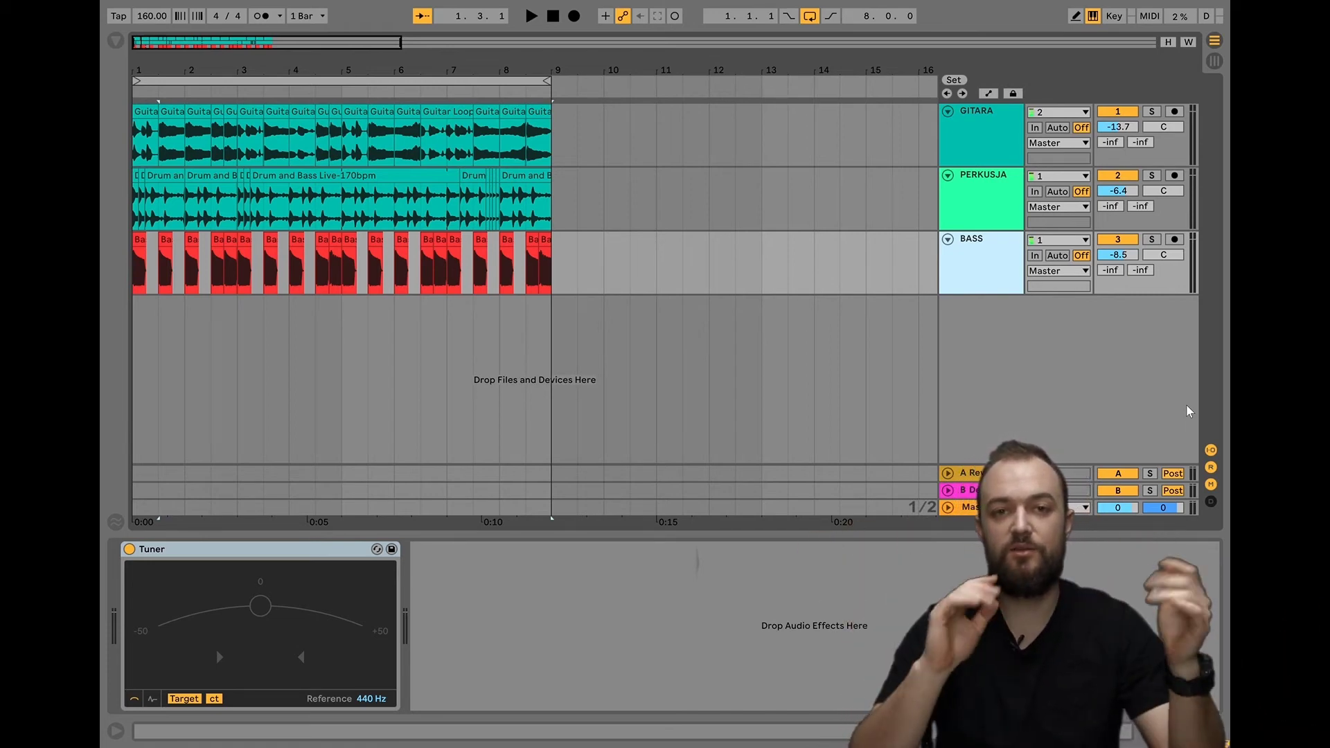
- Look through the Plug-Ins, File/Folder, Look/Feel and Link/MIDI preferences, ending on the Audio settings
click(629, 327)
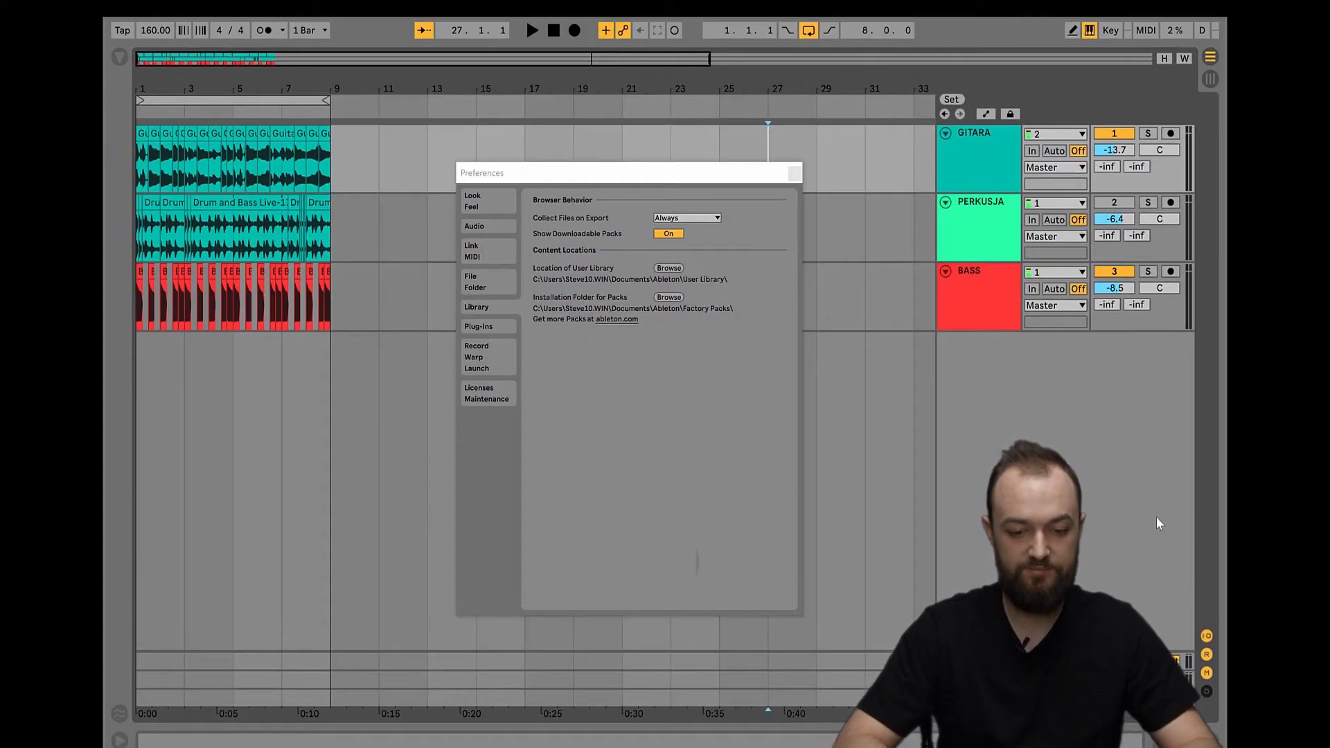
click(481, 326)
click(487, 283)
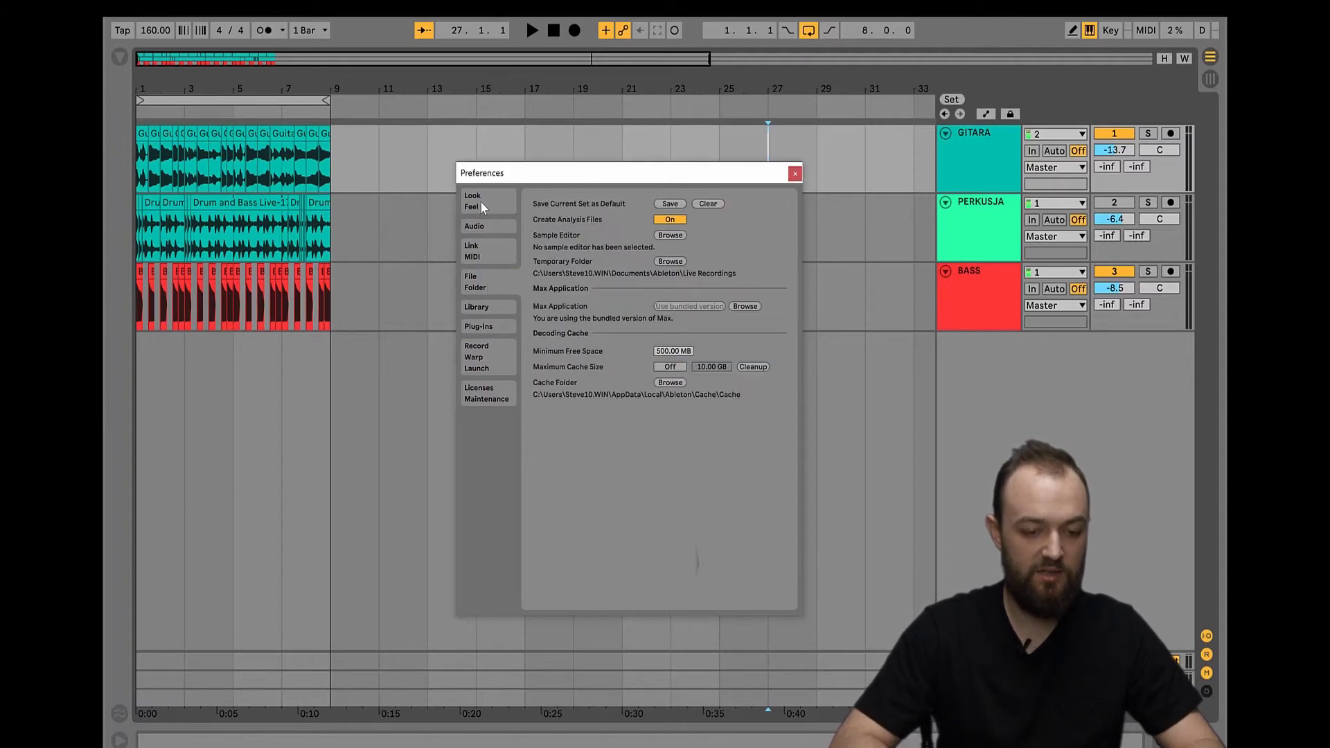
click(480, 201)
click(480, 226)
click(478, 258)
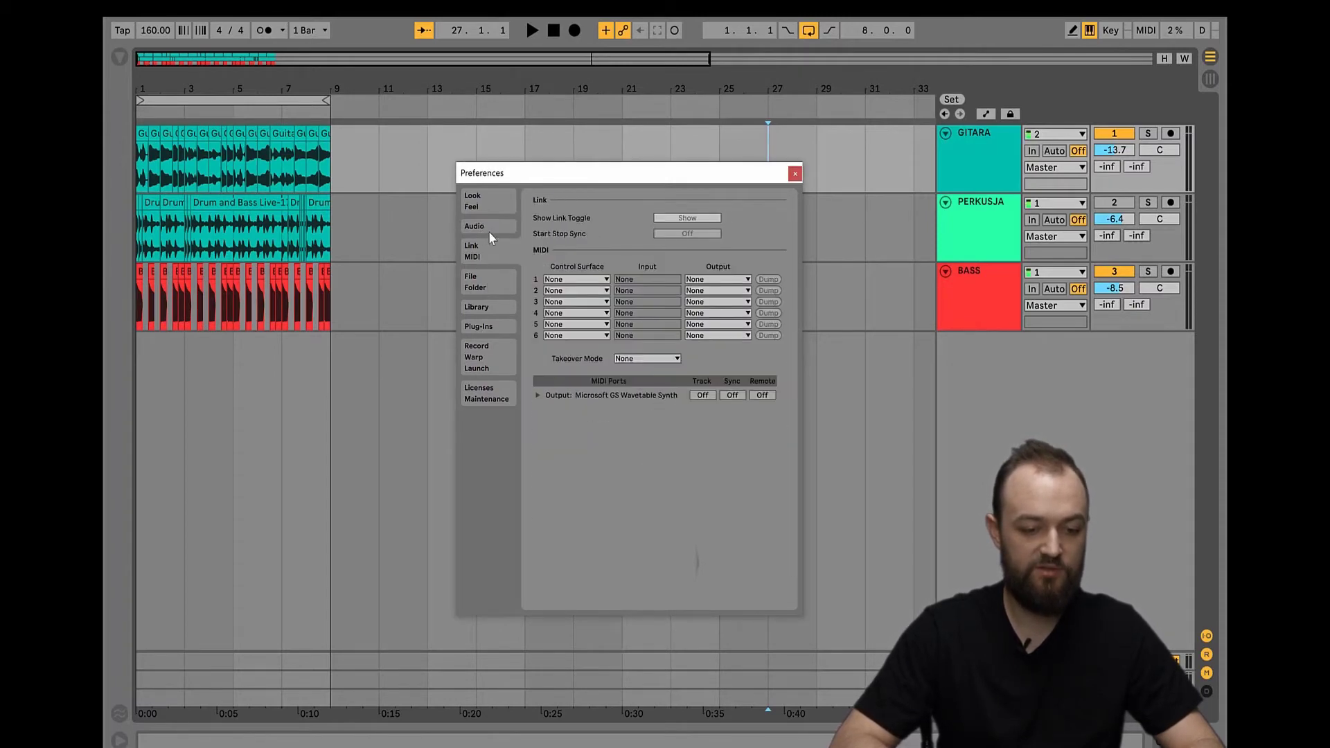
click(489, 229)
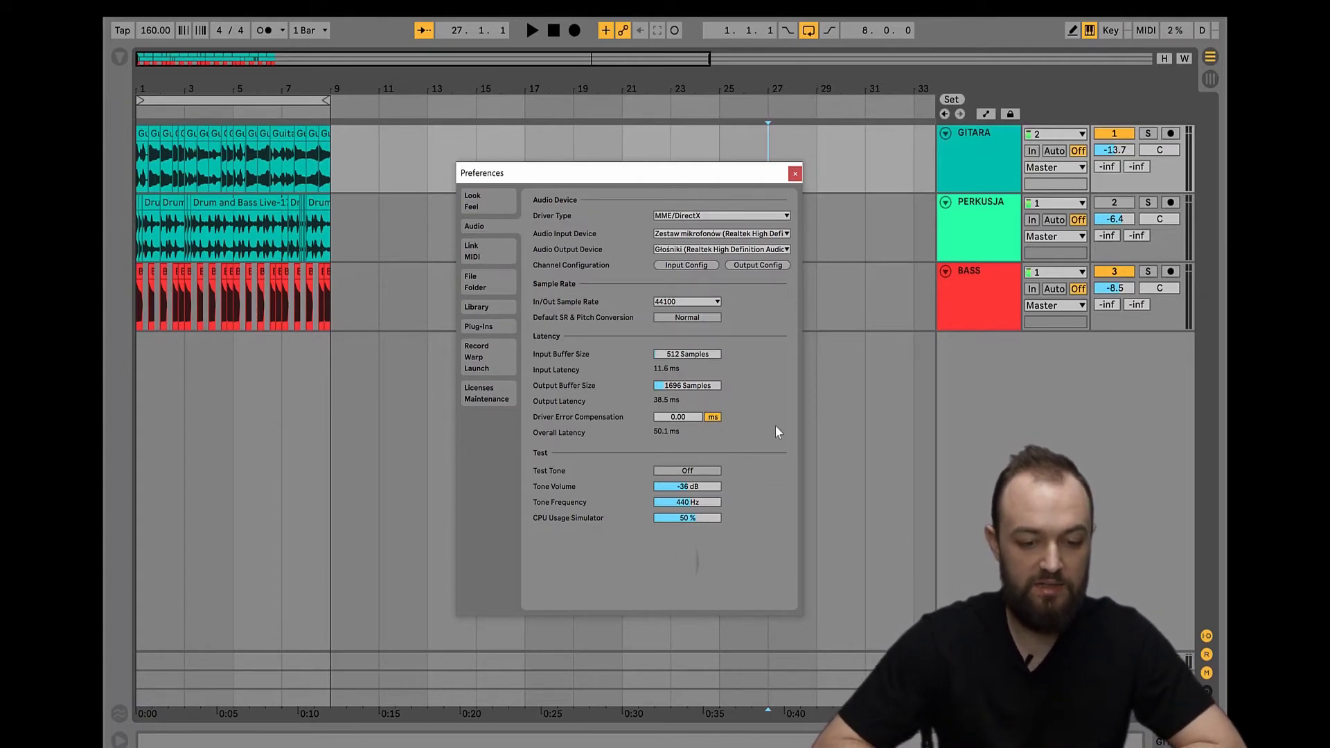
- Review the available audio driver types and keep MME/DirectX
click(700, 220)
click(699, 219)
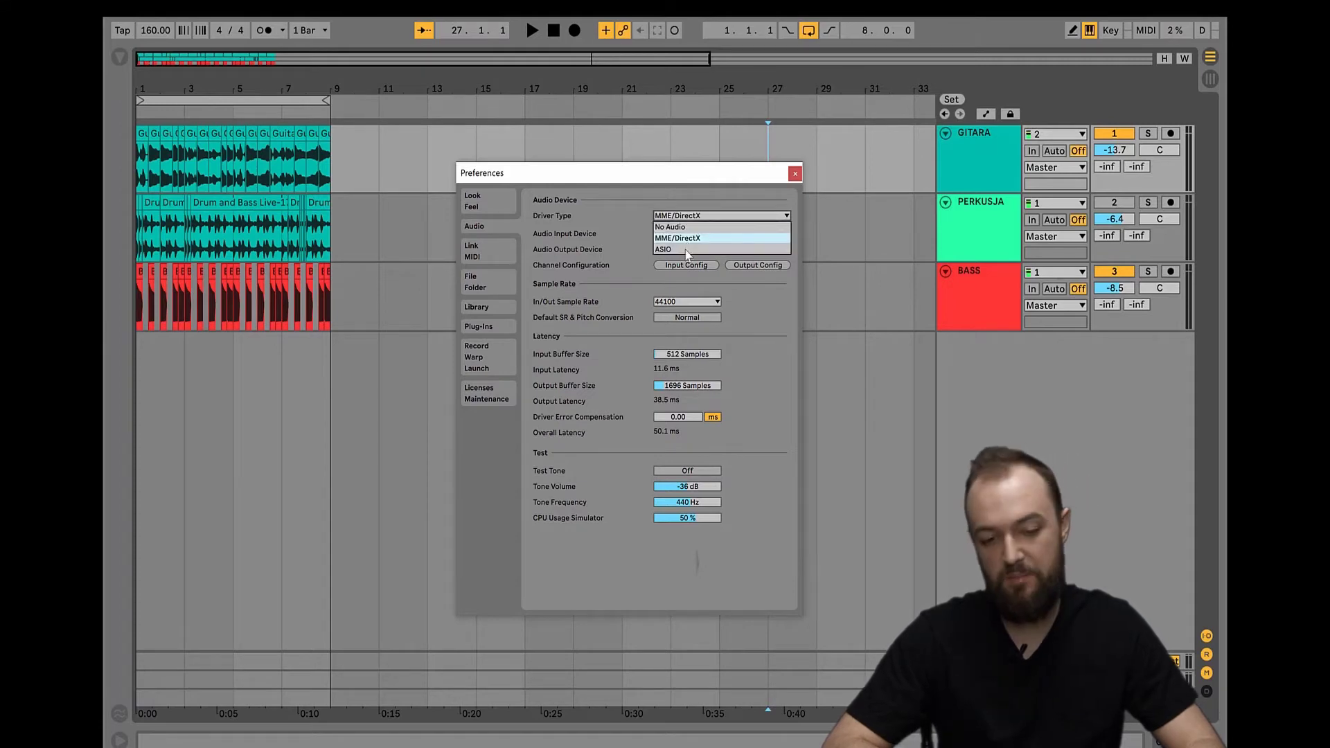
click(716, 185)
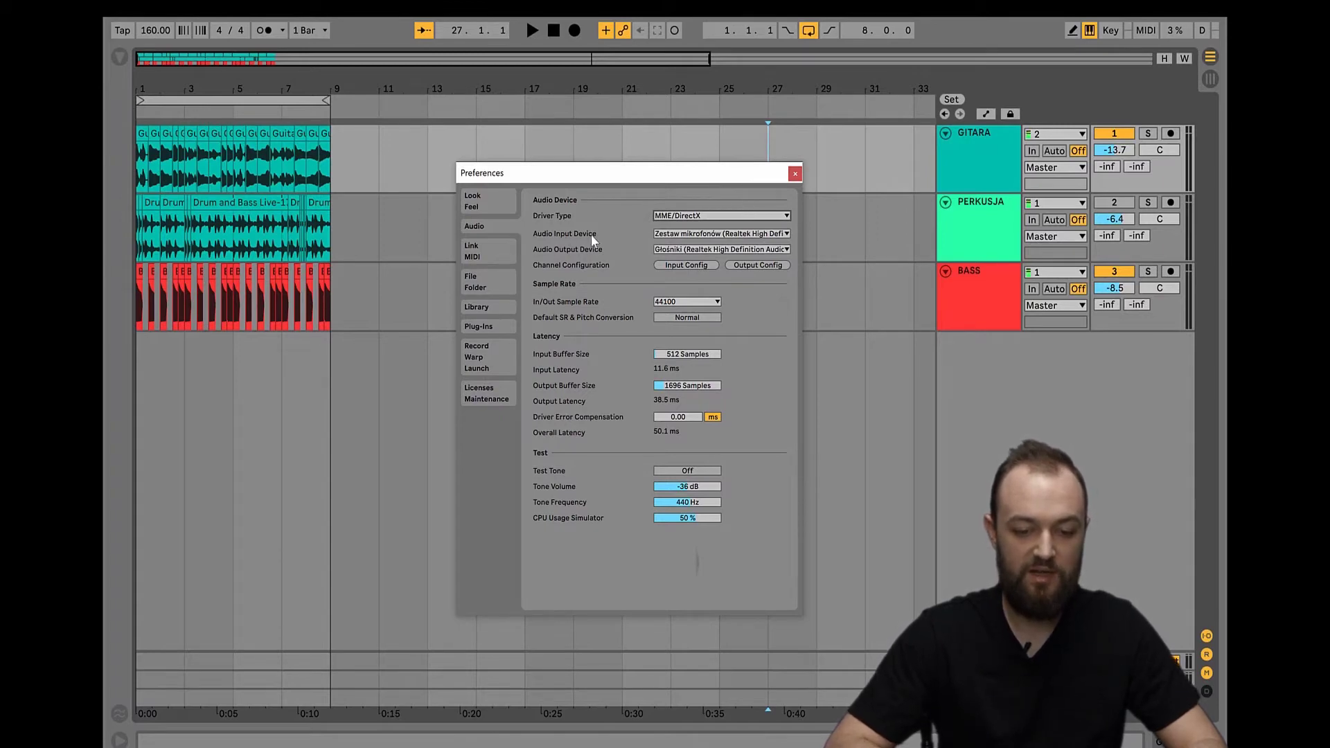
- Choose the Realtek DX microphone set as the audio input device and the Realtek DX speakers as the audio output device
click(686, 232)
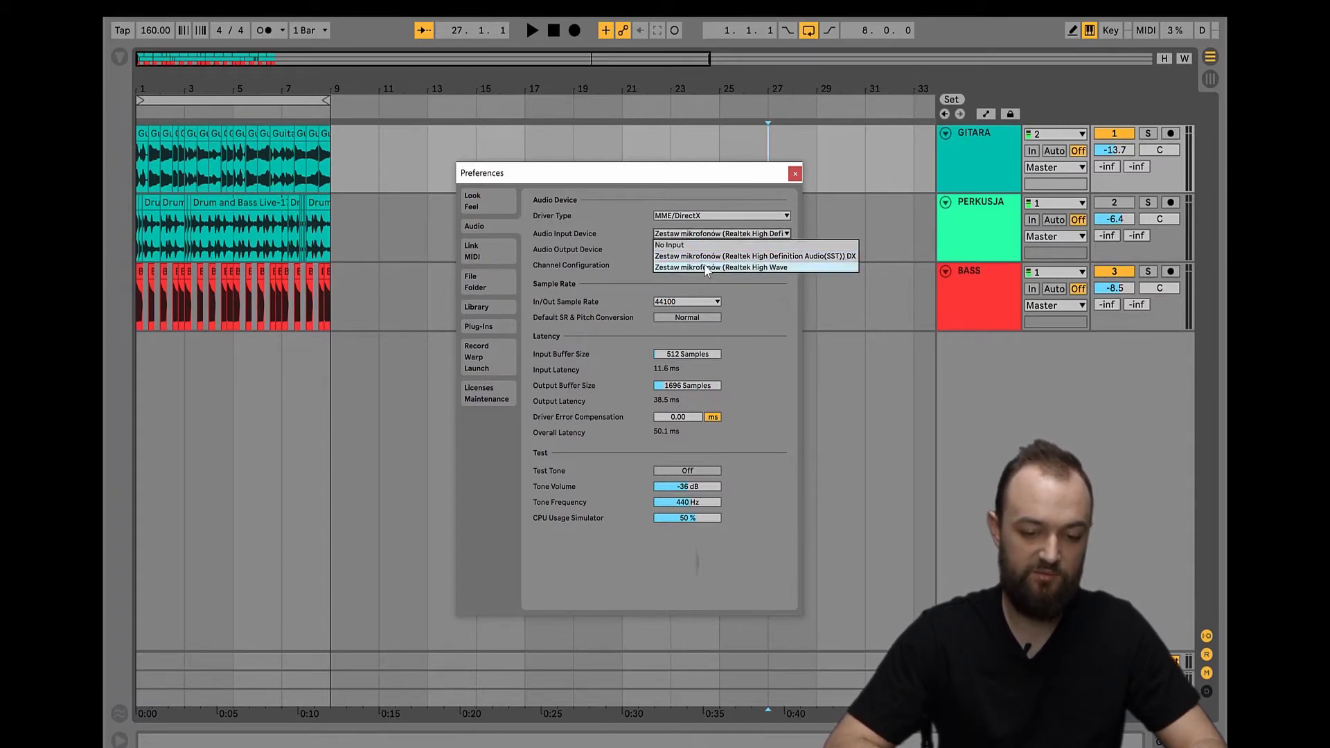
click(714, 256)
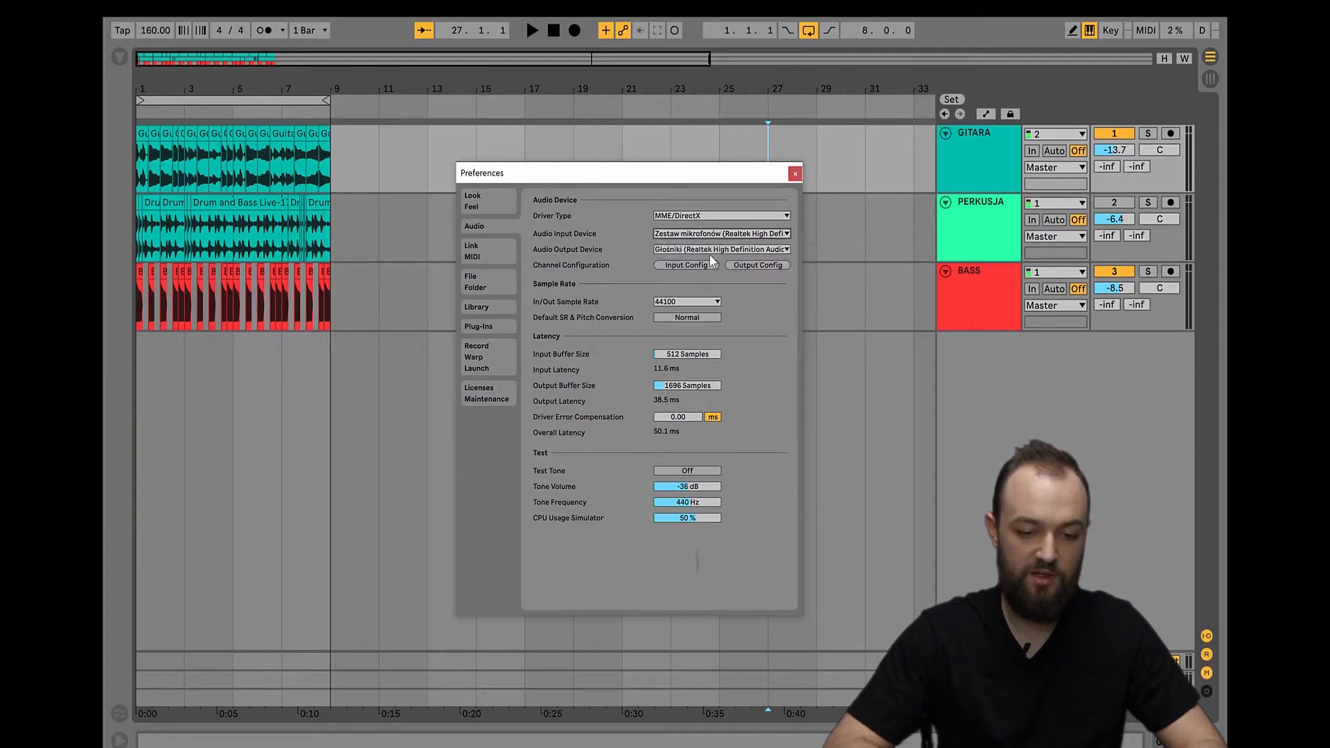
click(698, 250)
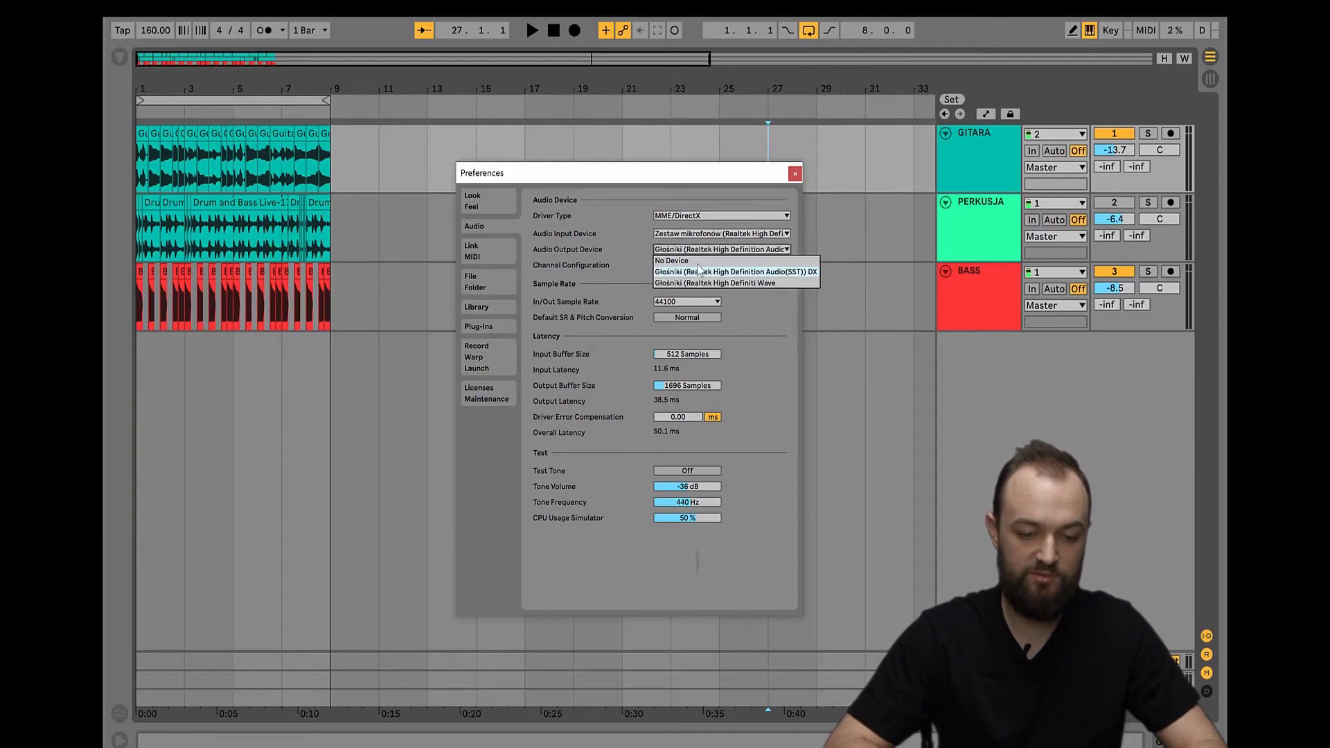
click(710, 273)
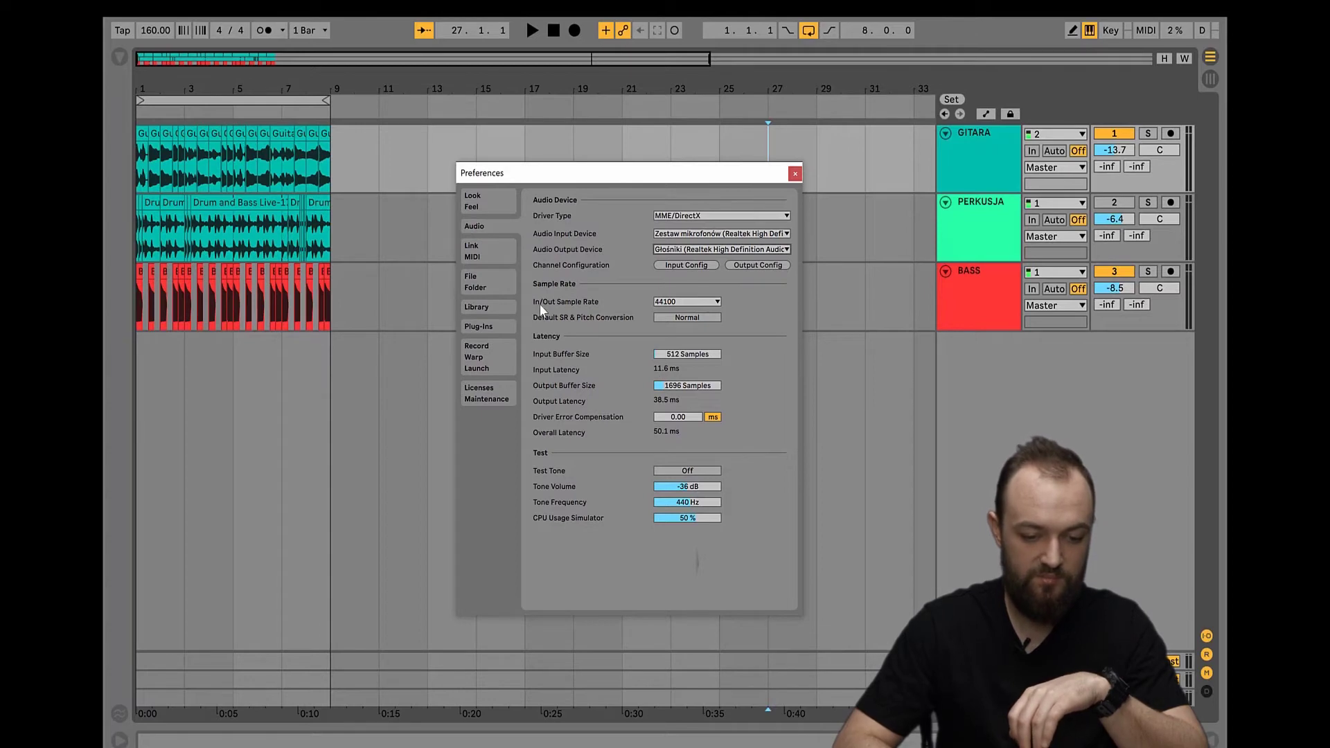
- Step the audio buffer size through 128, 256, 512 and 1024 samples to compare the resulting latency
click(671, 352)
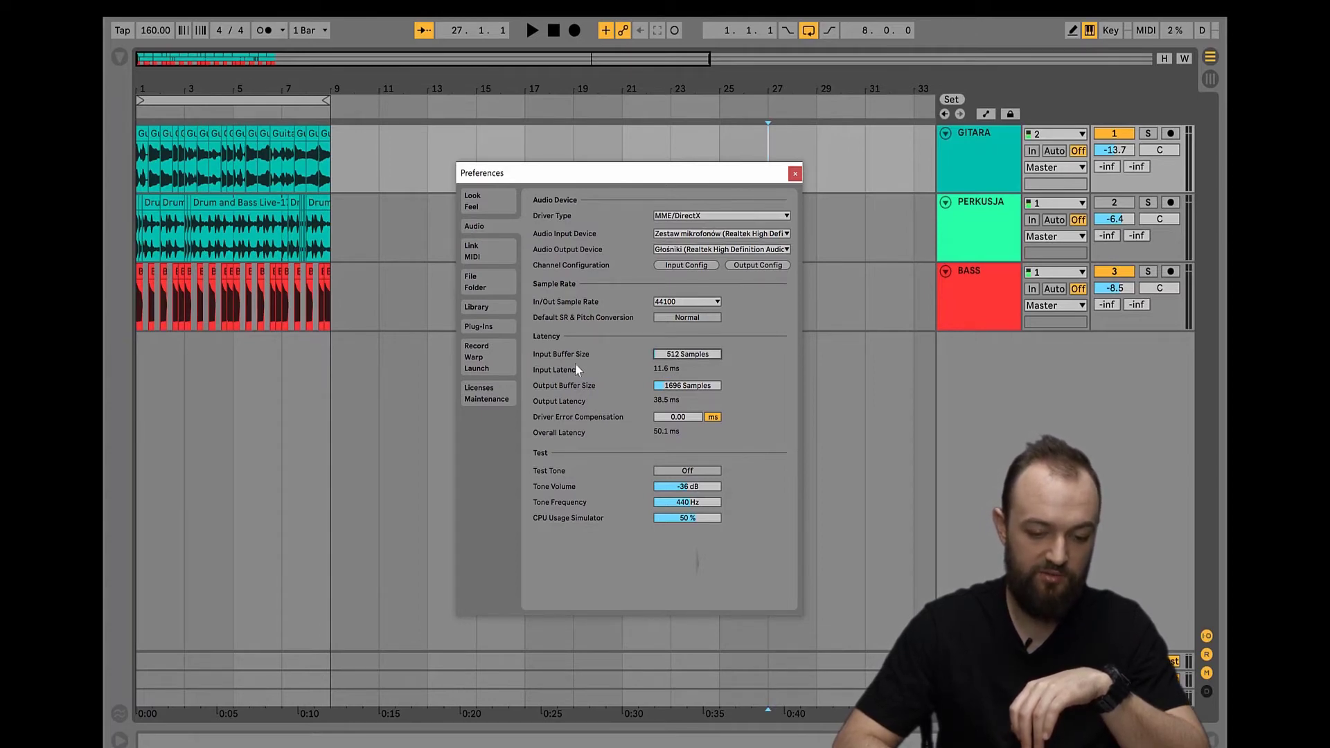
click(683, 385)
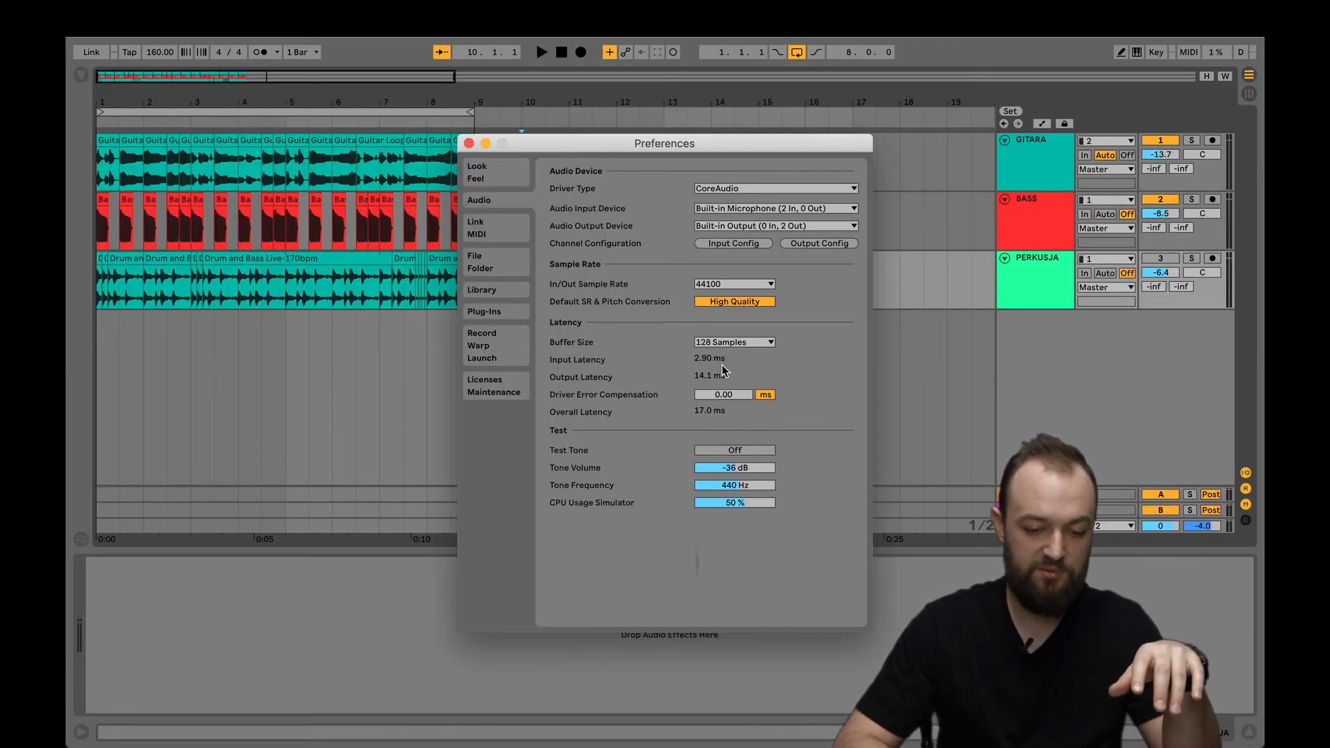
click(728, 341)
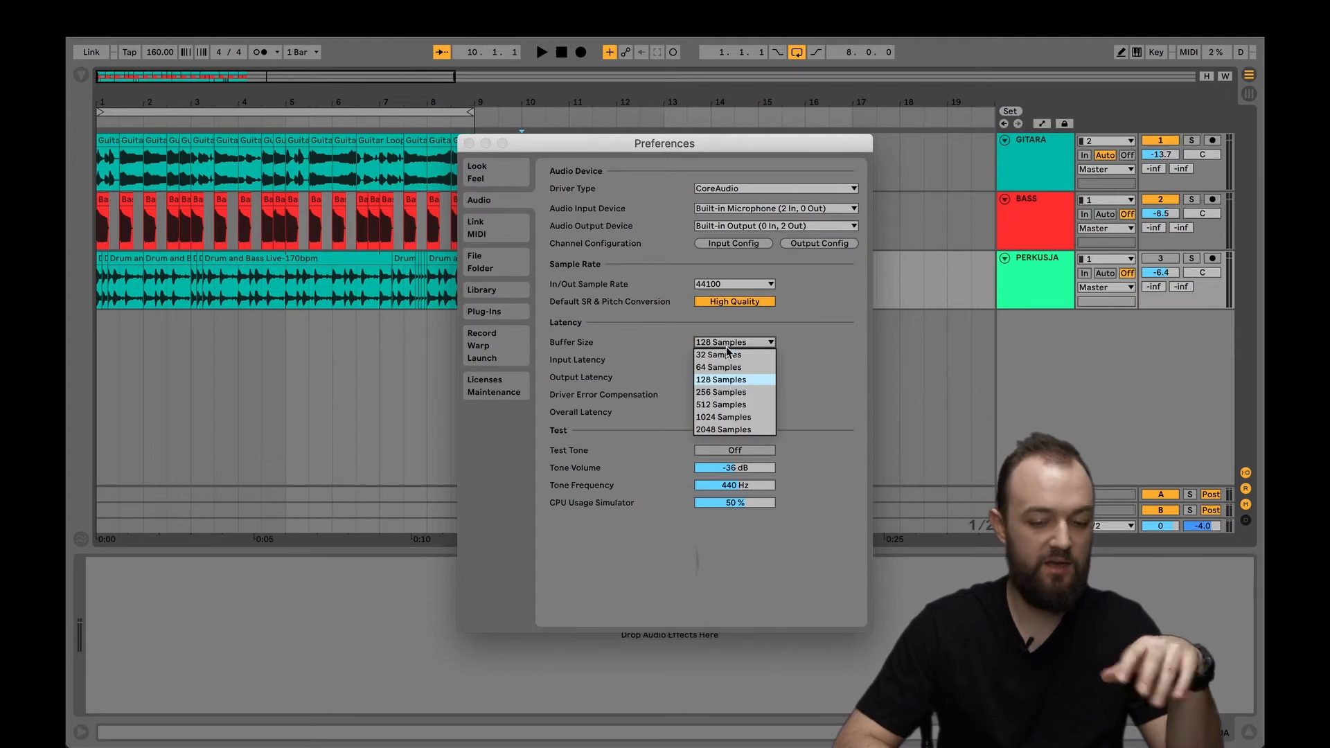
click(729, 380)
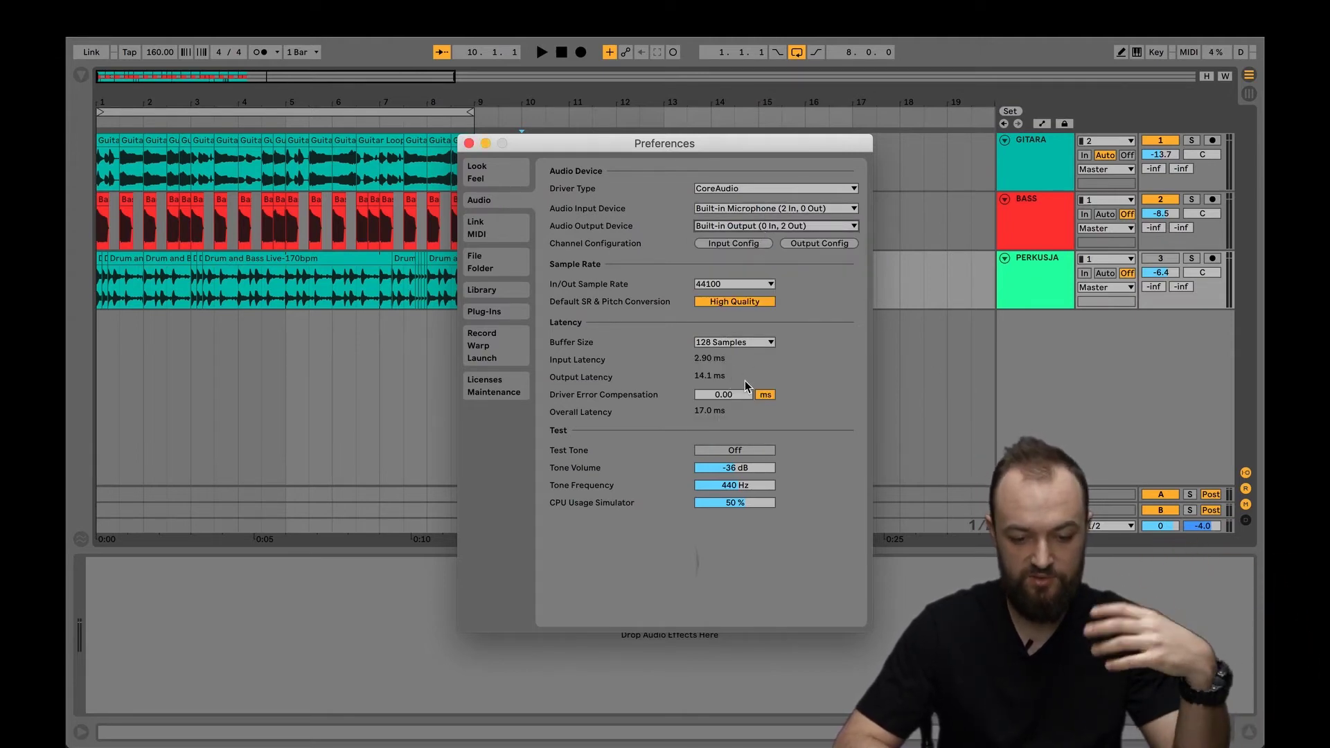
click(725, 343)
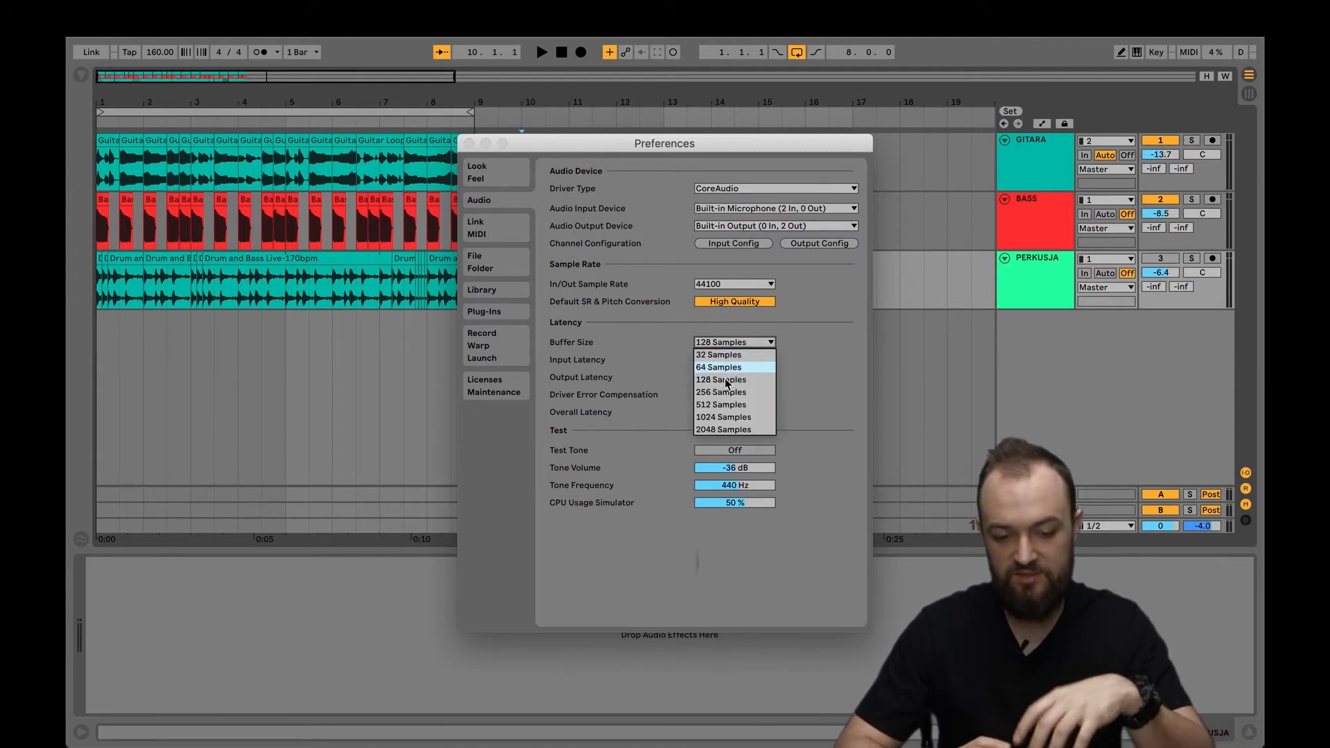
click(727, 392)
click(740, 344)
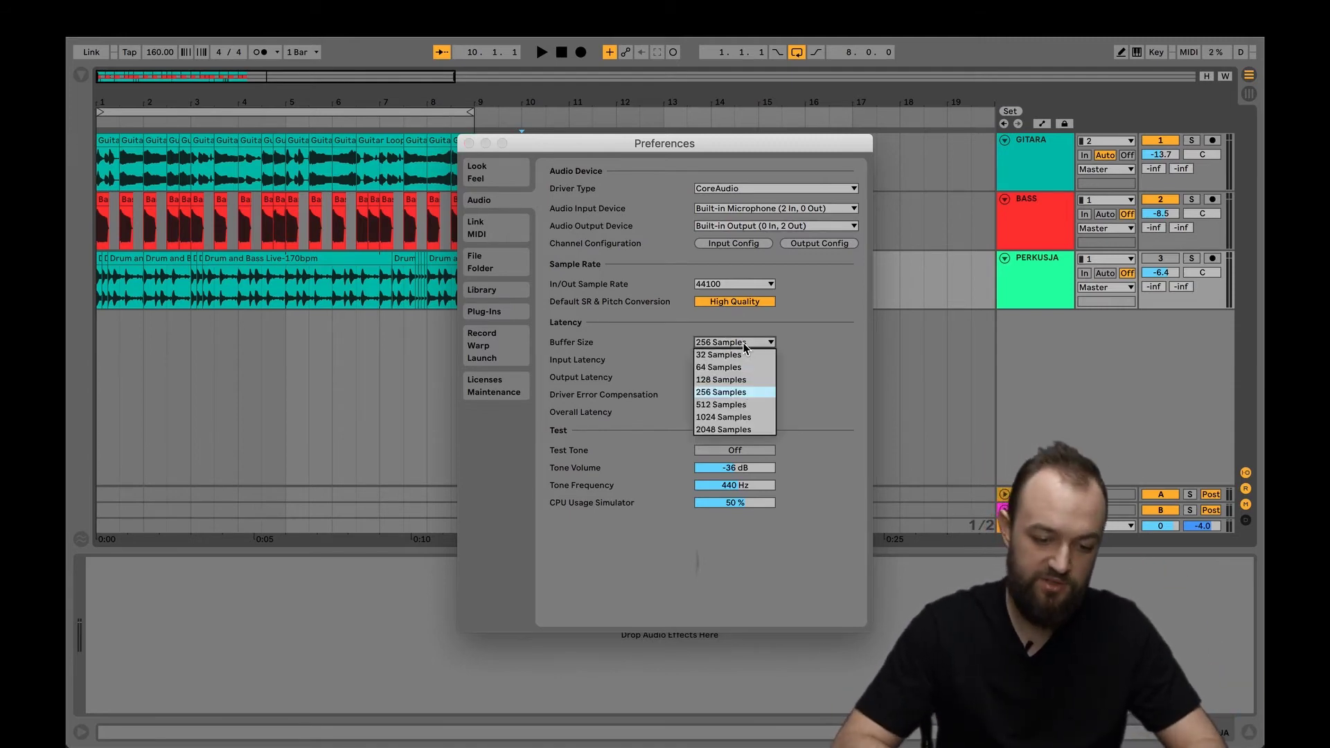
click(746, 359)
click(745, 343)
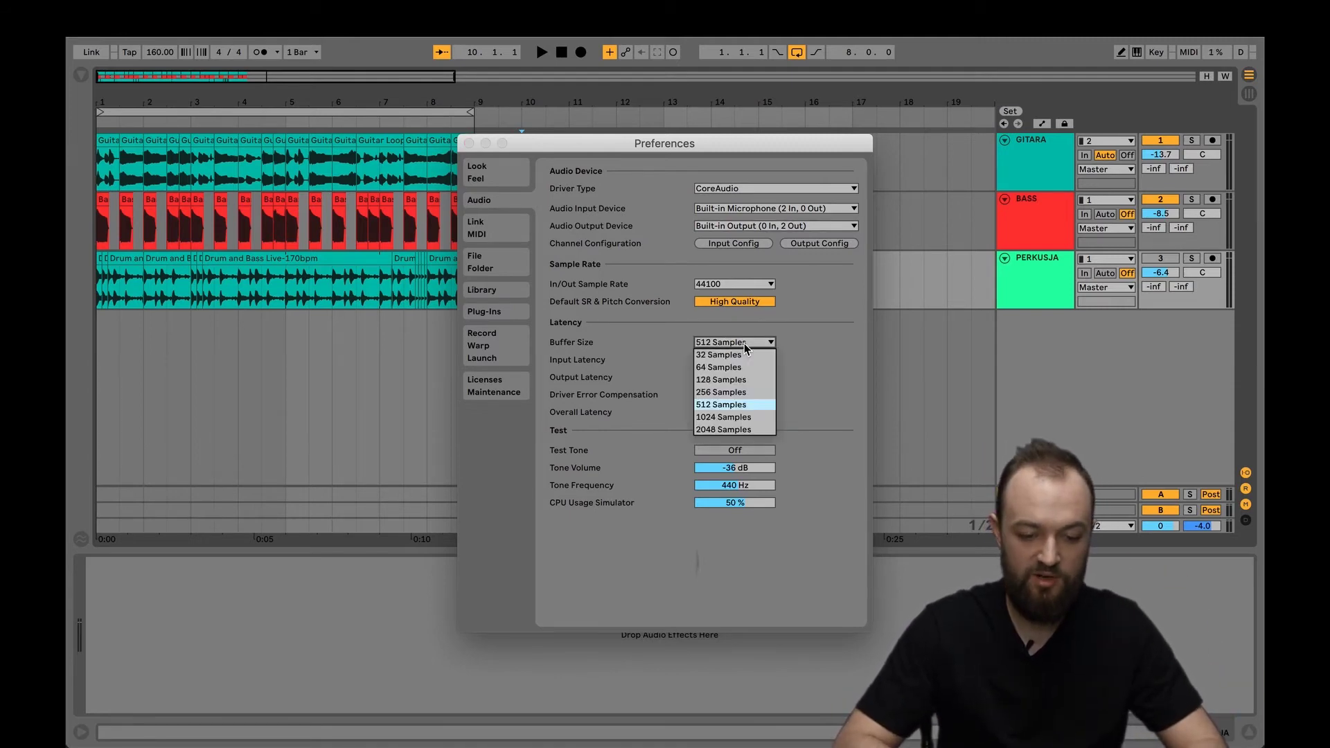
click(737, 424)
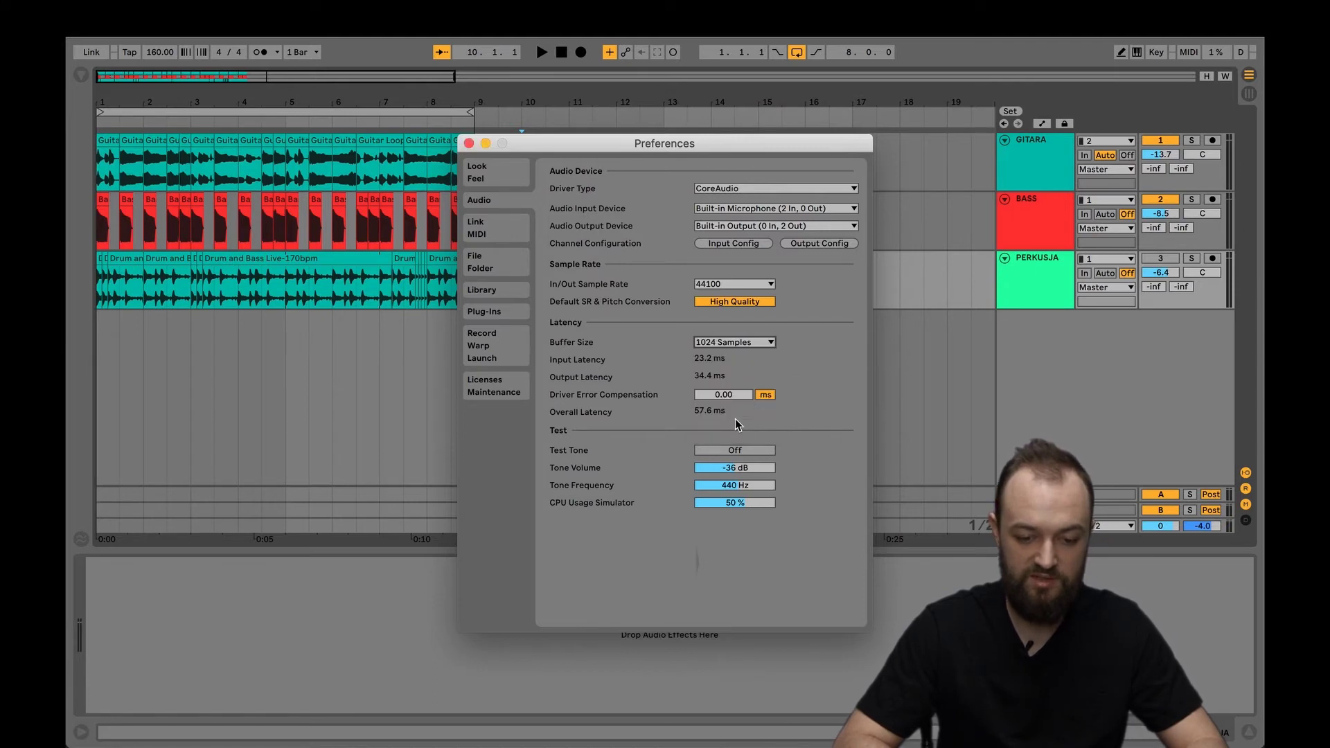
click(735, 342)
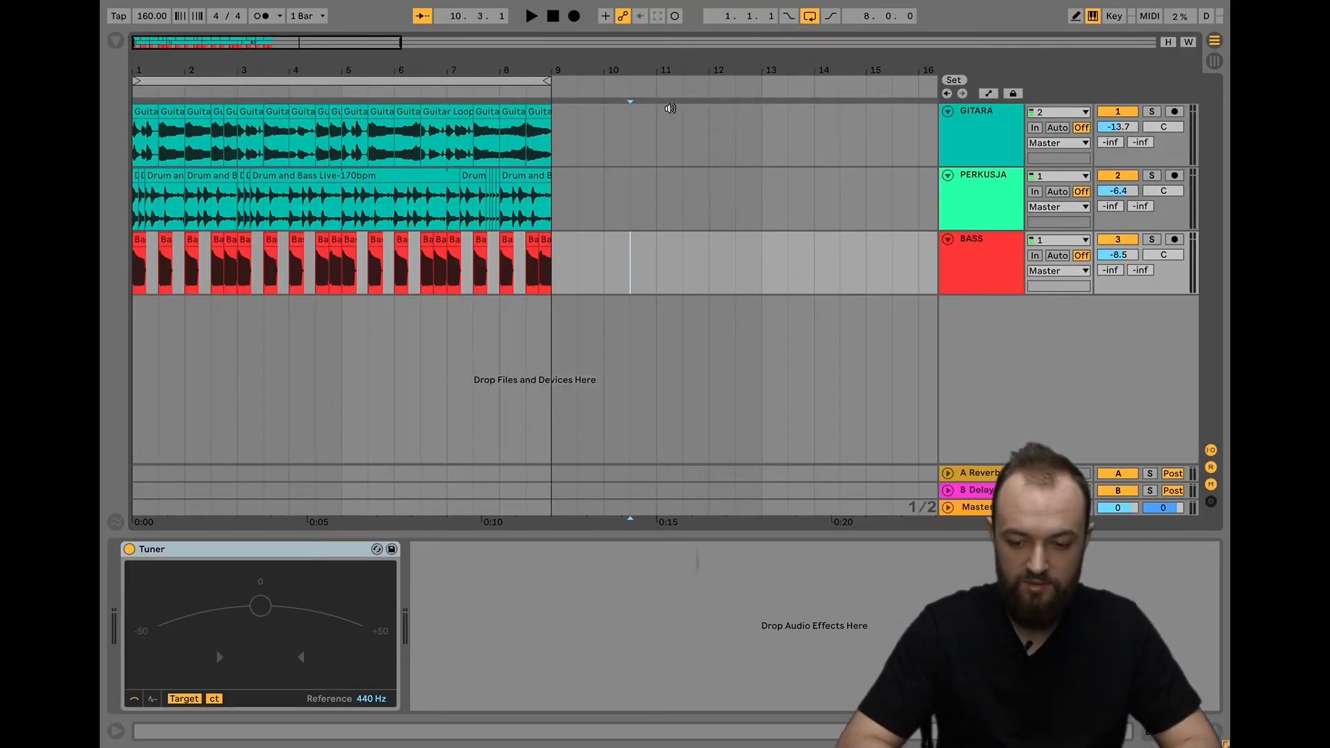
- Insert a new audio track below the BASS track and set its external input to channels 1/2
click(983, 268)
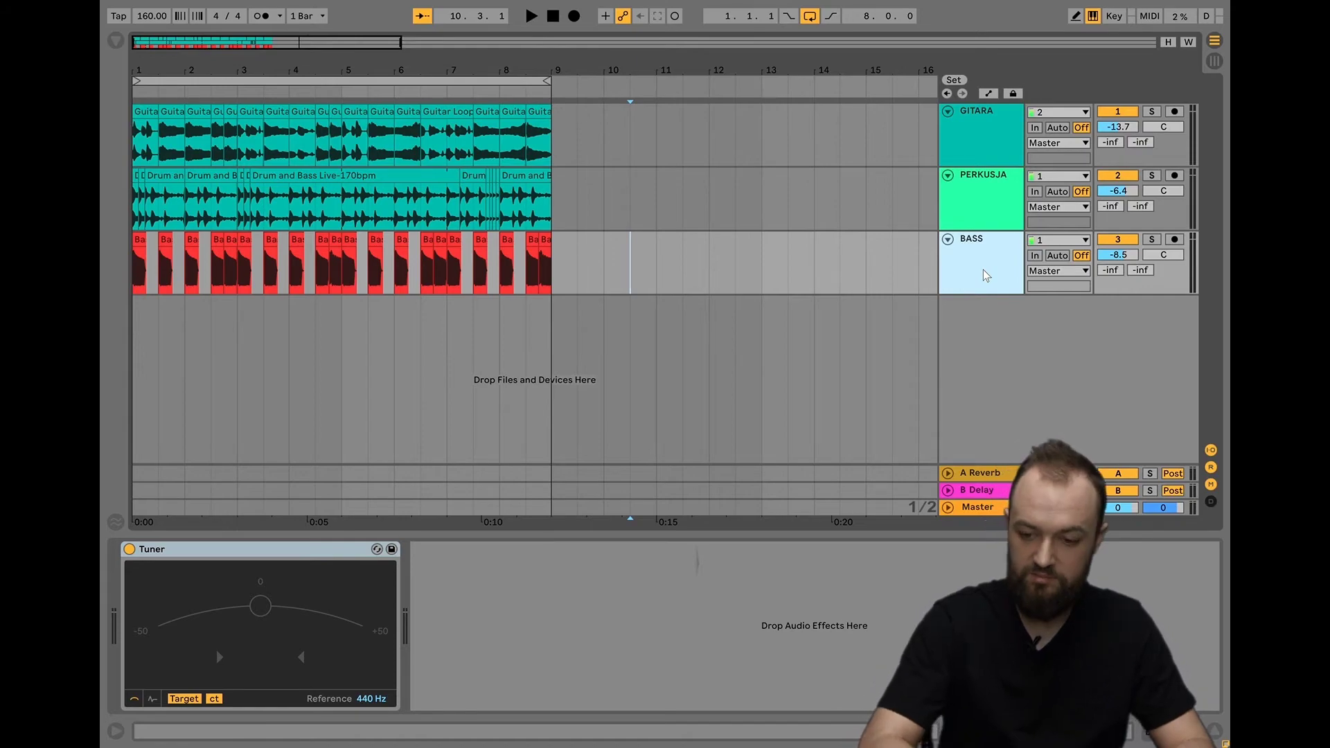
key(ctrl+t)
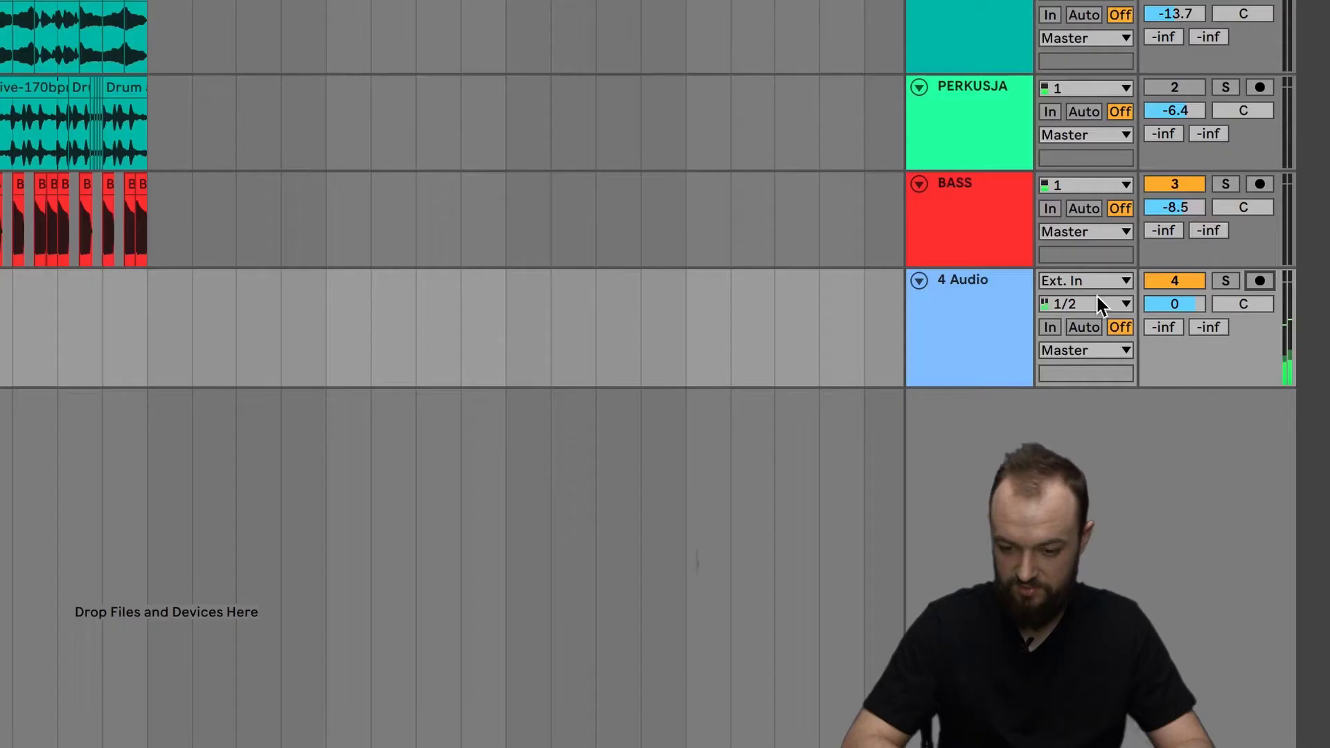
click(1071, 303)
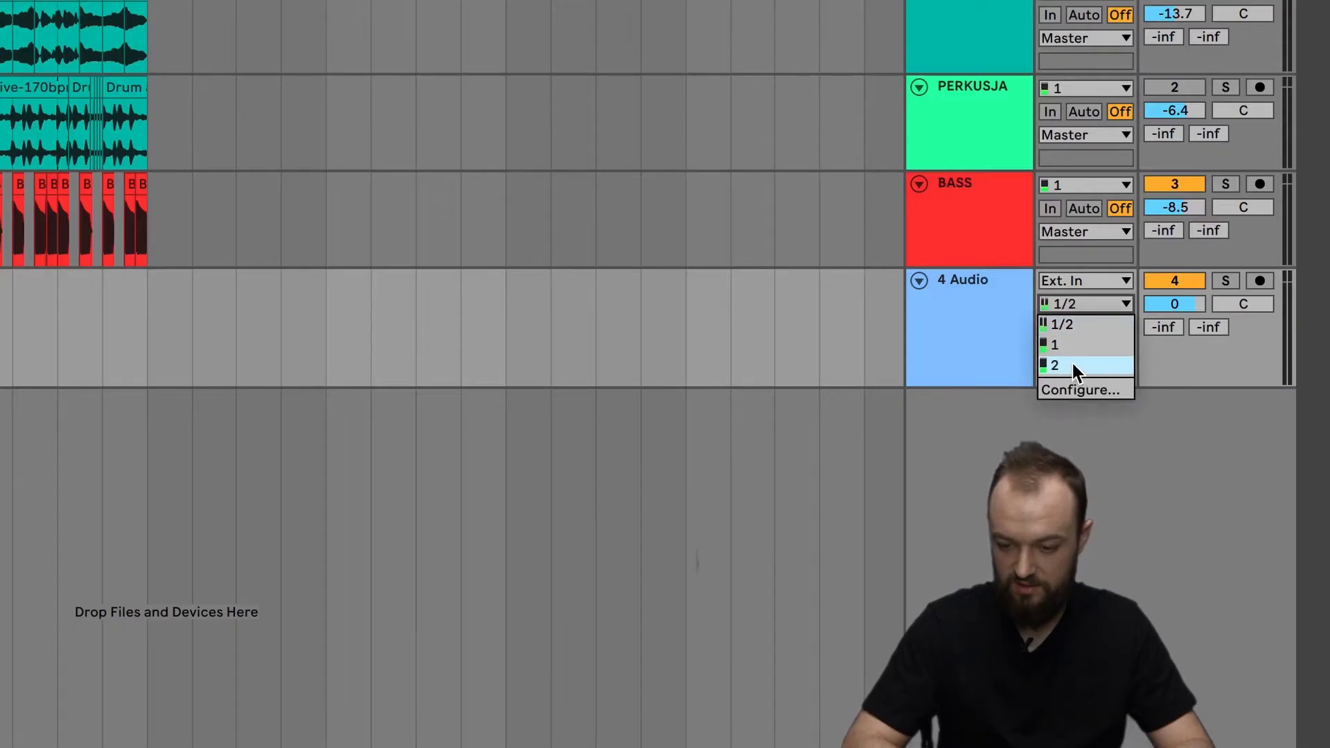
click(1068, 324)
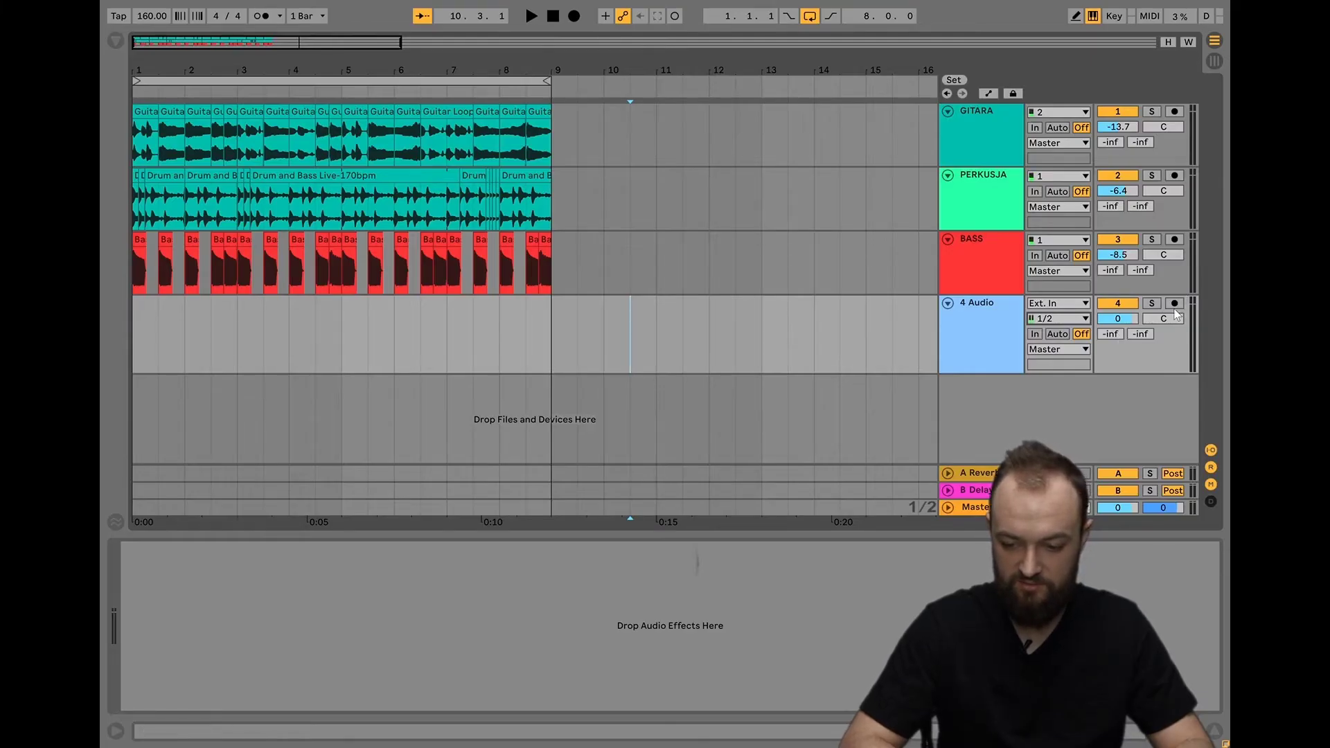
- Arm the new audio track for recording, solo it, and briefly start and stop playback
click(1174, 305)
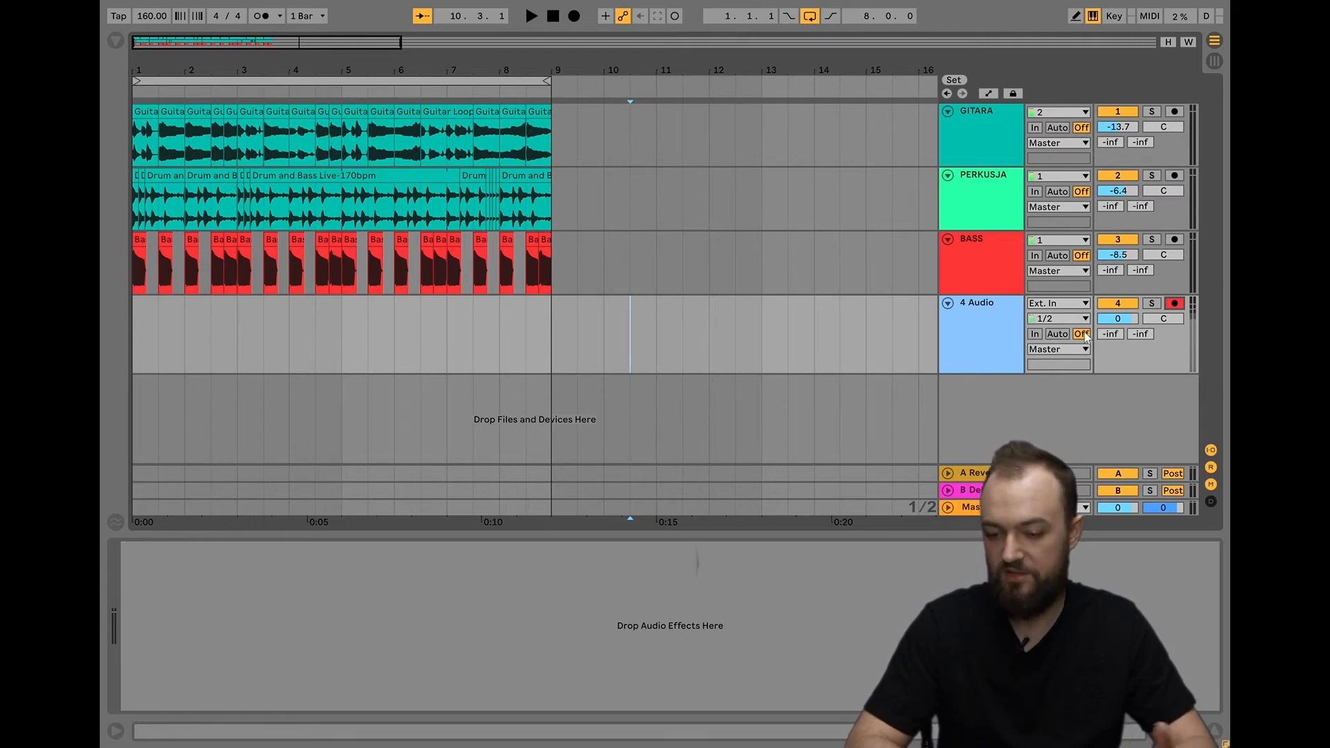
click(1152, 304)
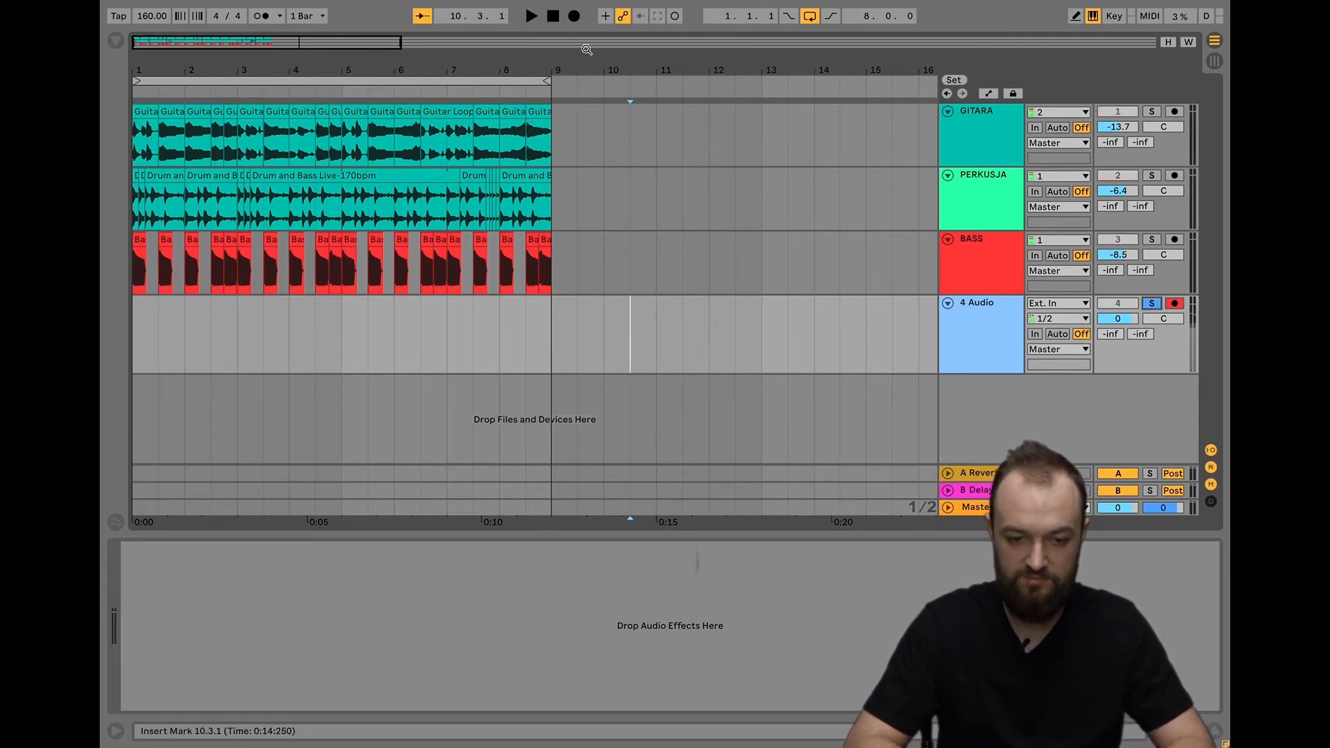
key(space)
key(space)
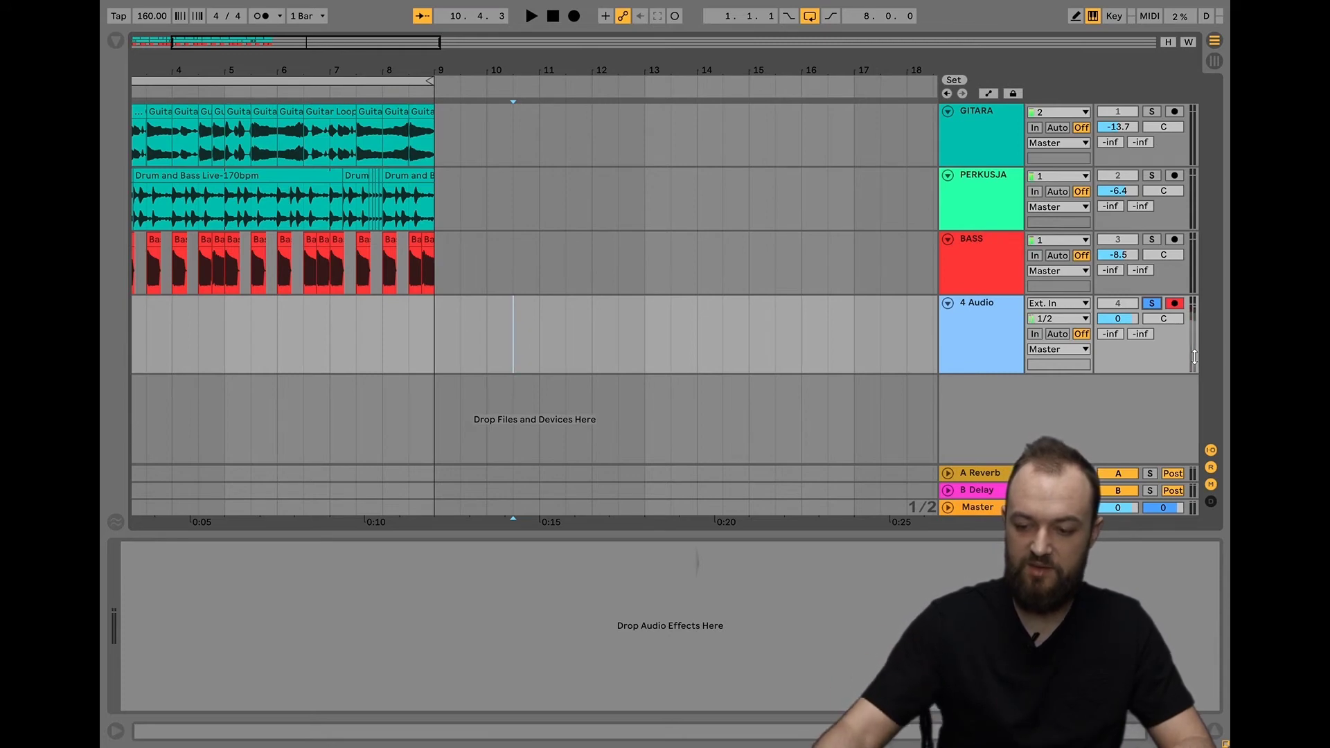
- Try the Auto and In monitoring modes on the new audio track and return its monitoring to Off
click(1057, 335)
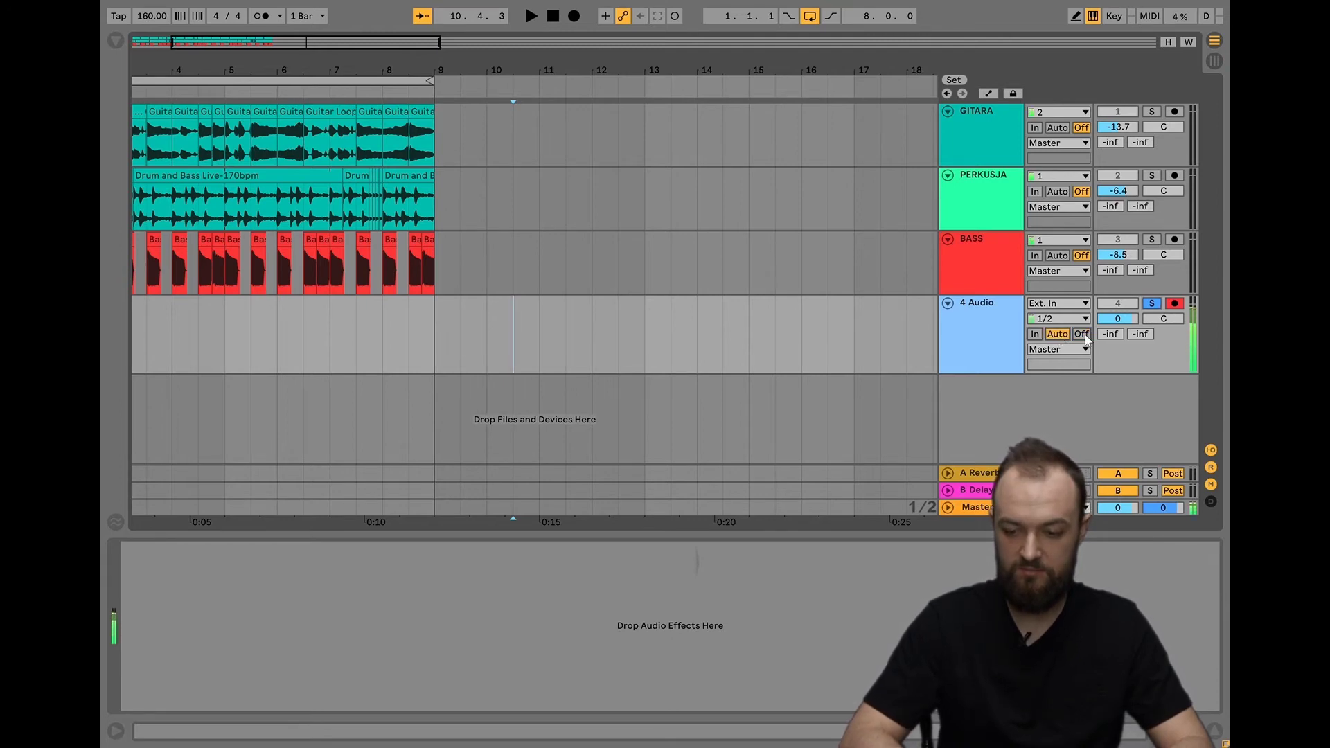
click(1084, 335)
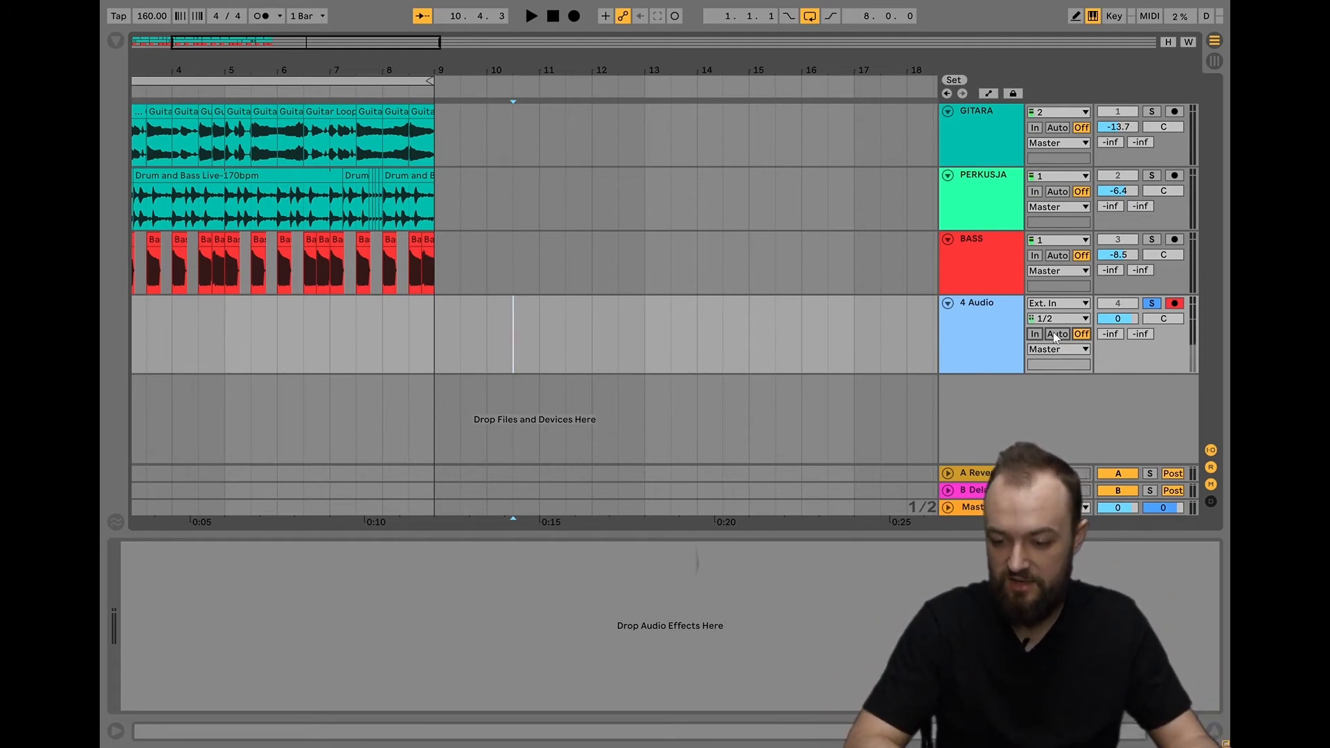
click(1036, 334)
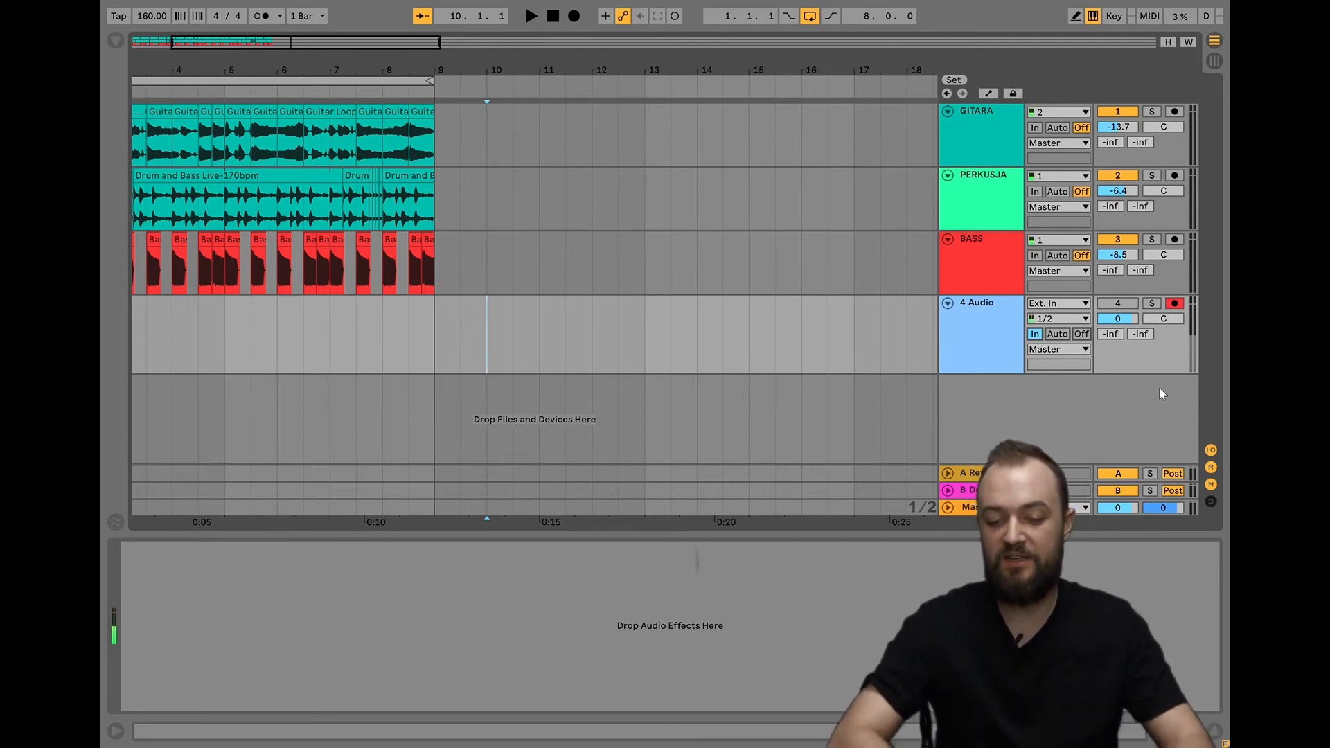
click(1079, 335)
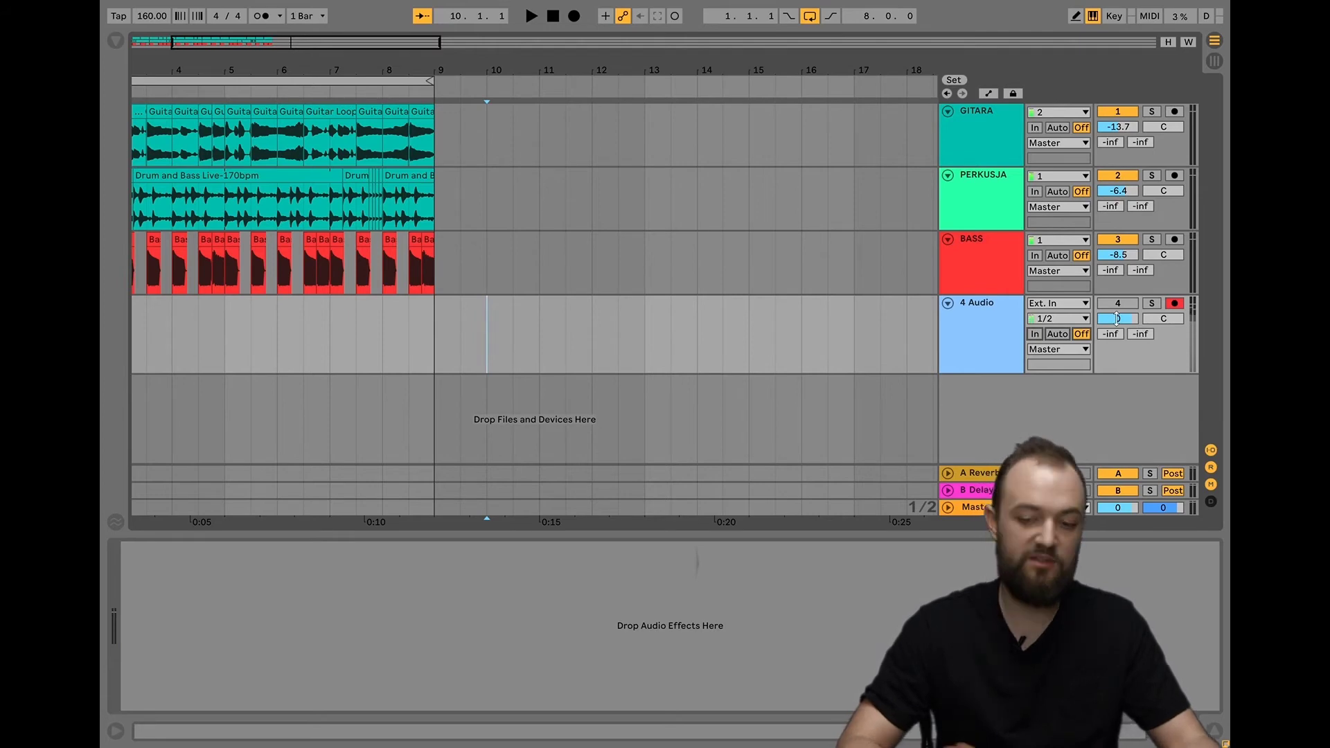
click(1061, 336)
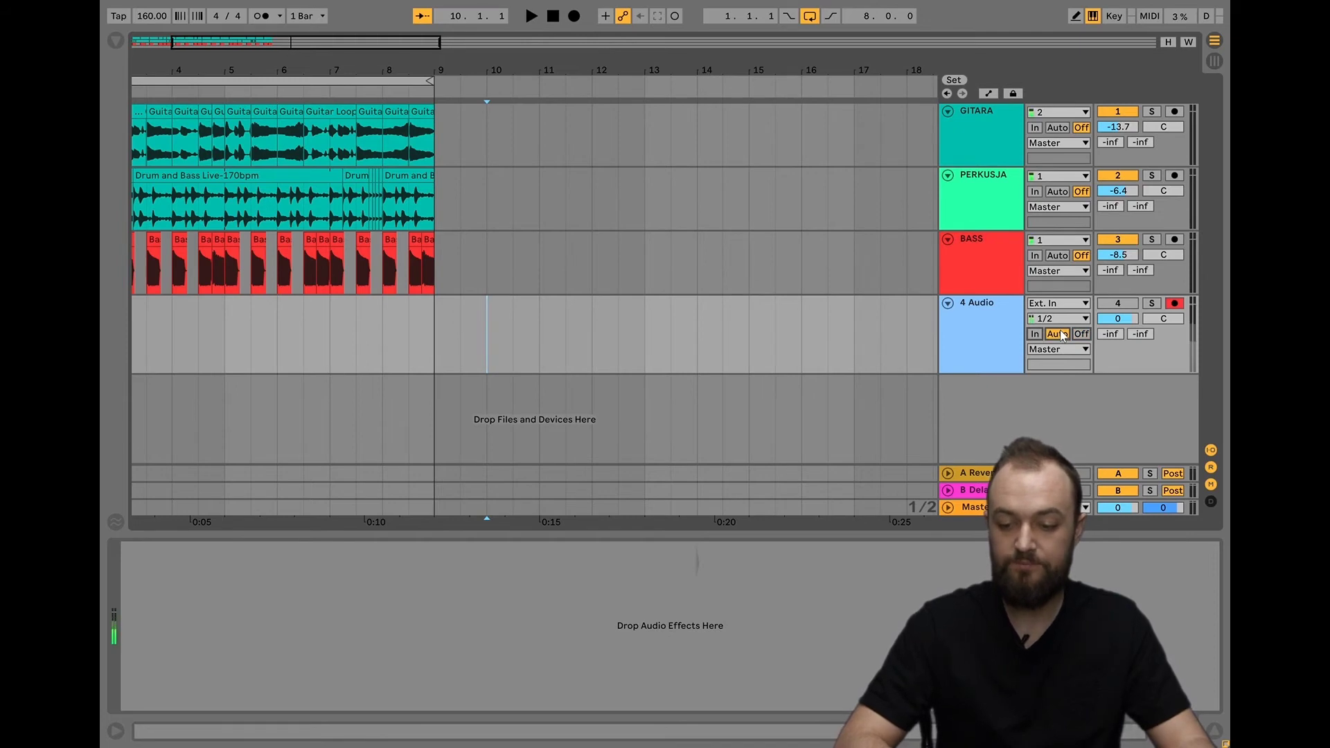
click(1082, 334)
- Solo the new audio track, play the arrangement from the start, then stop and return to bar 1
click(1152, 303)
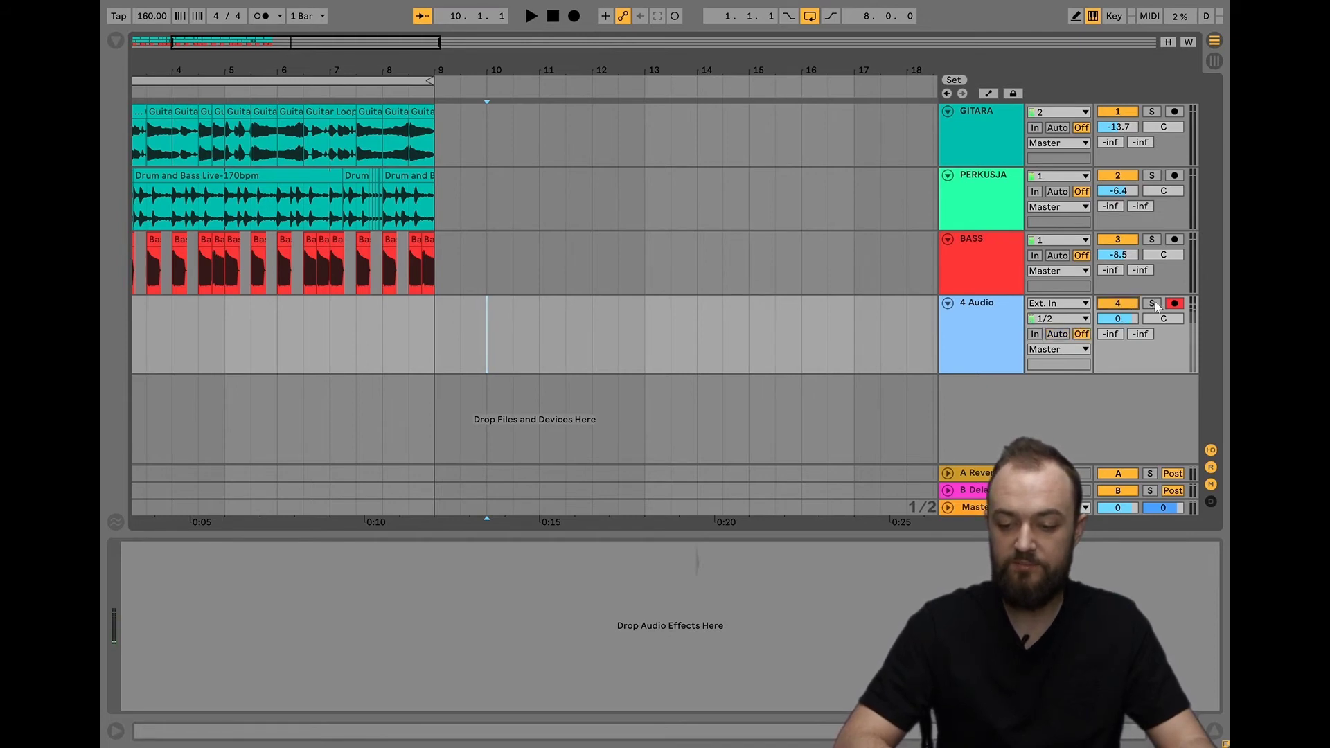
click(555, 18)
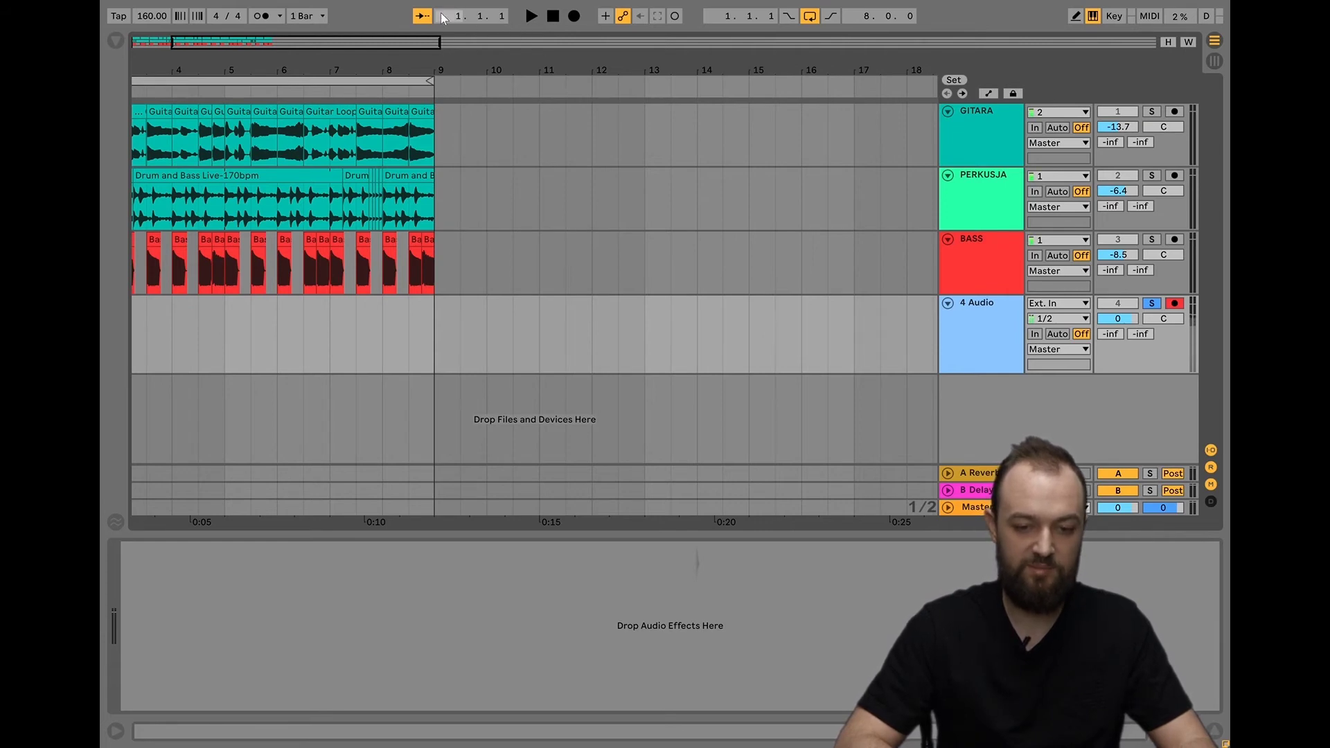
key(space)
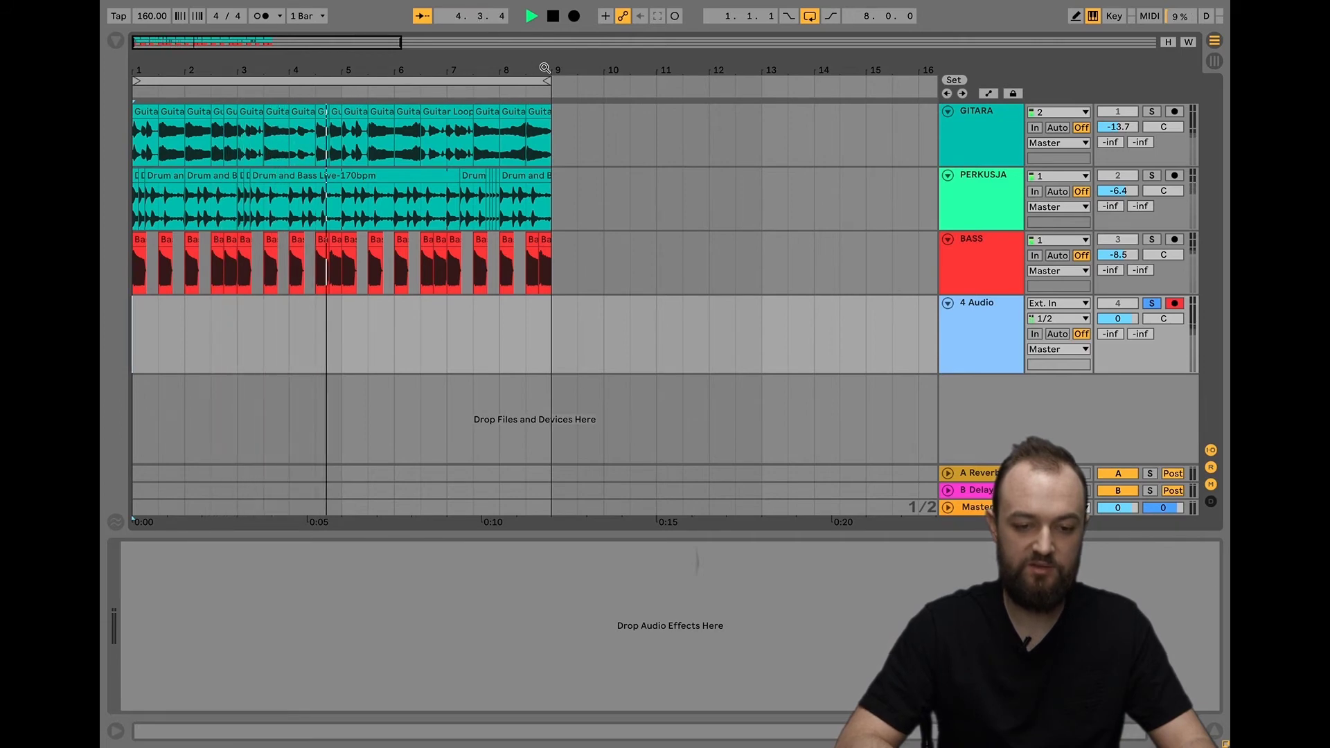
click(557, 14)
click(557, 14)
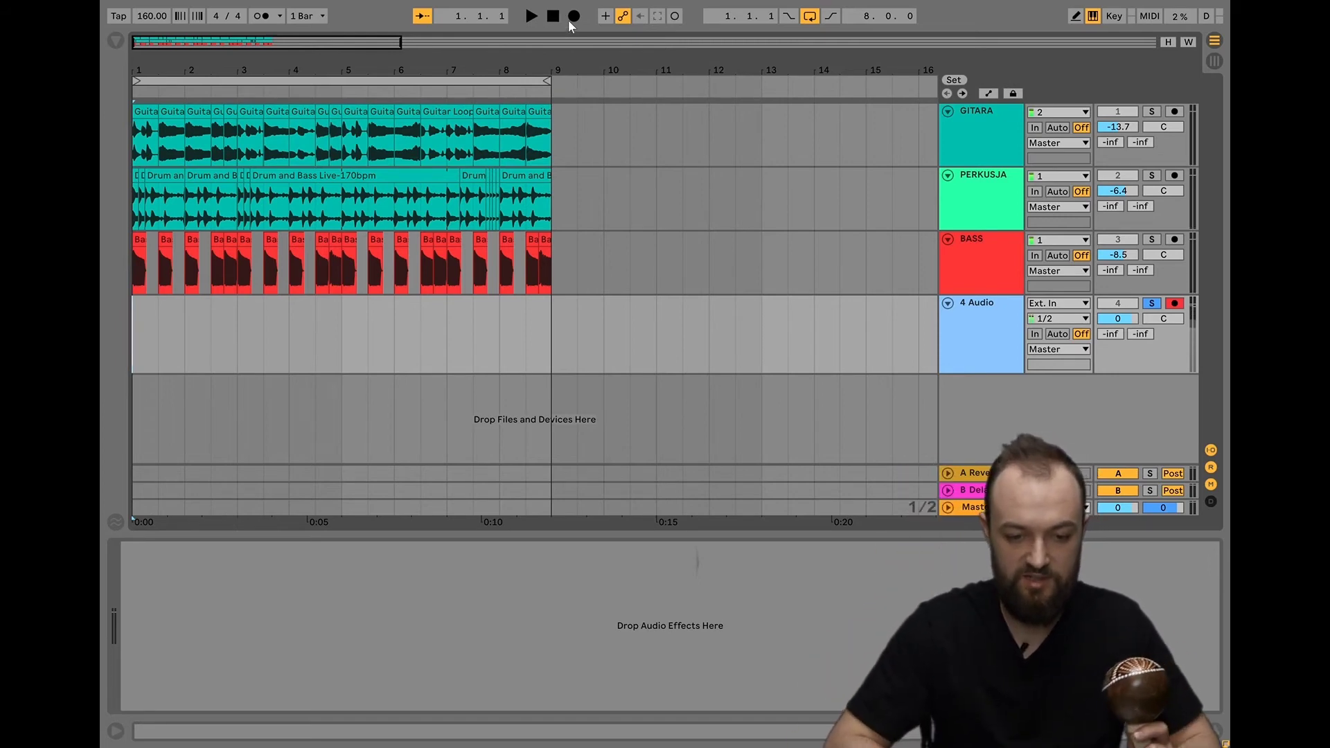
- Record the live instrument onto the armed 4 Audio track from bar 1 across the eight-bar loop, then stop
click(572, 15)
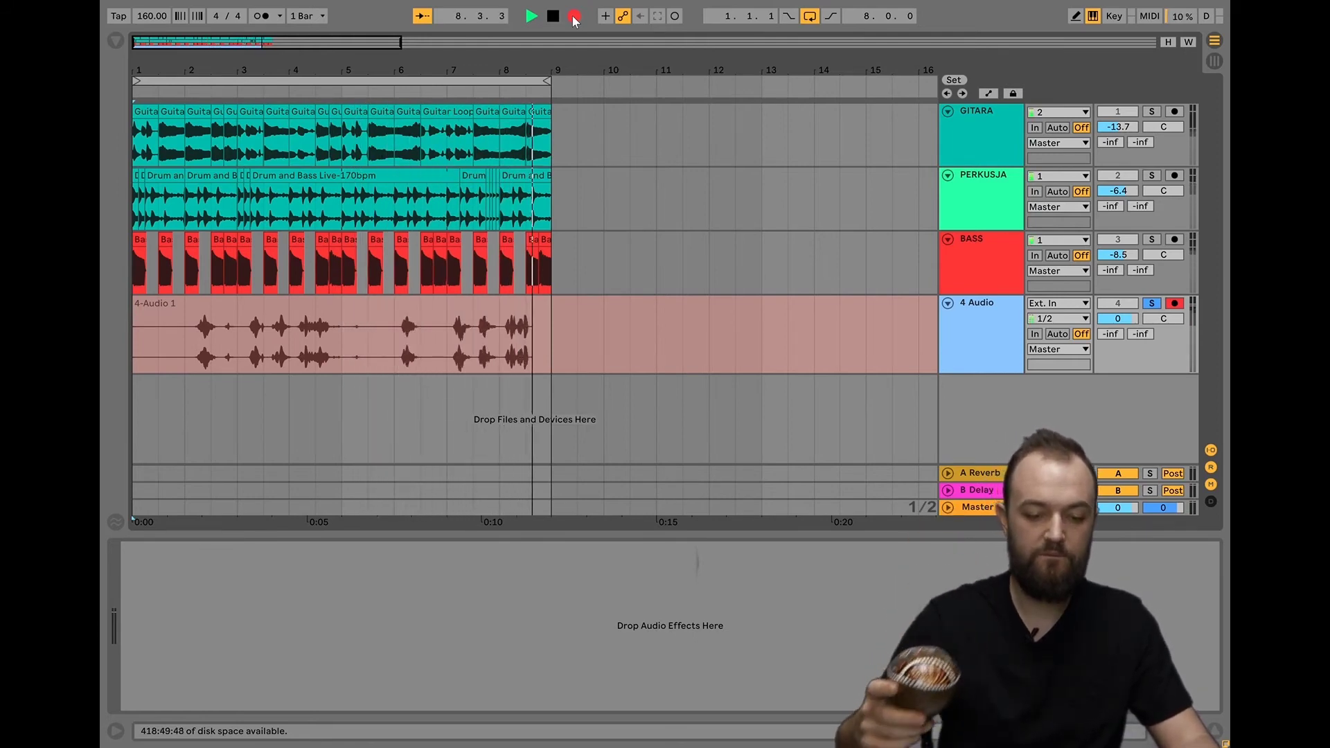
key(space)
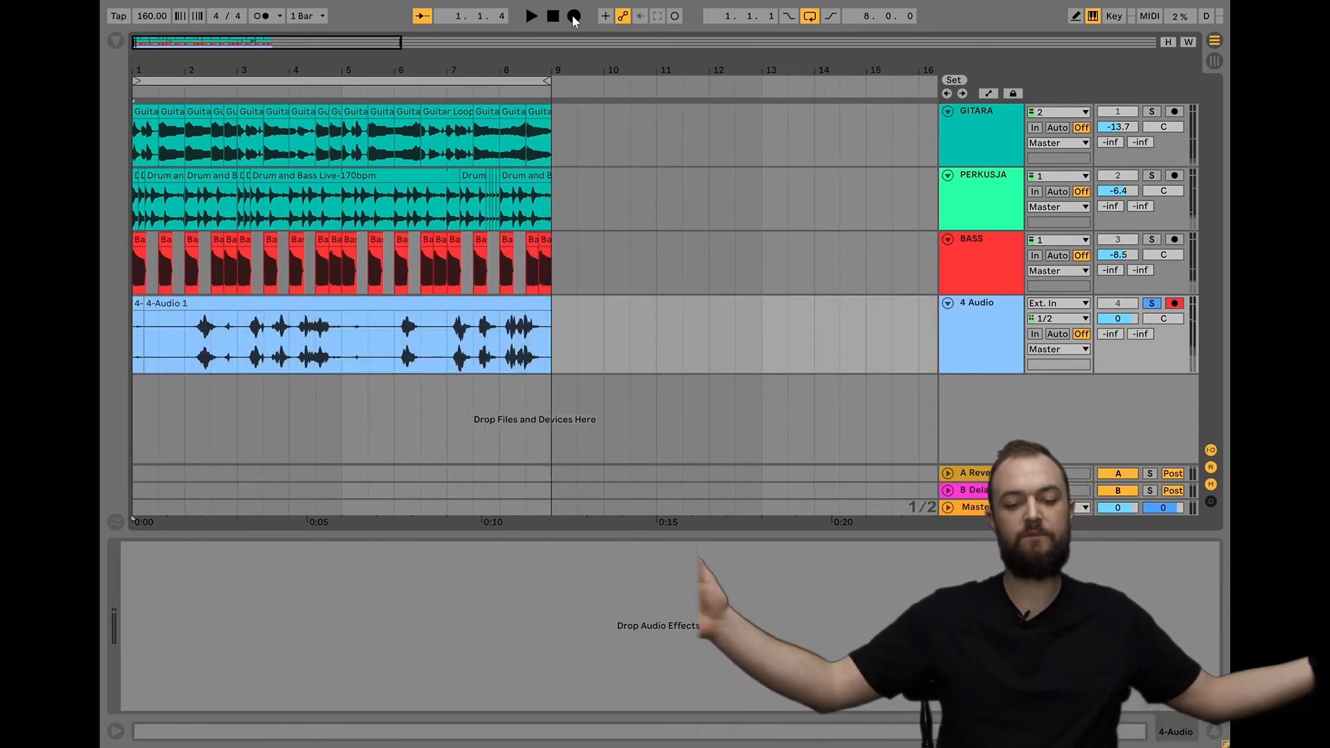
- Solo the unarmed 4 Audio track, lower its volume to -14.8 dB, and audition the recorded take
click(186, 343)
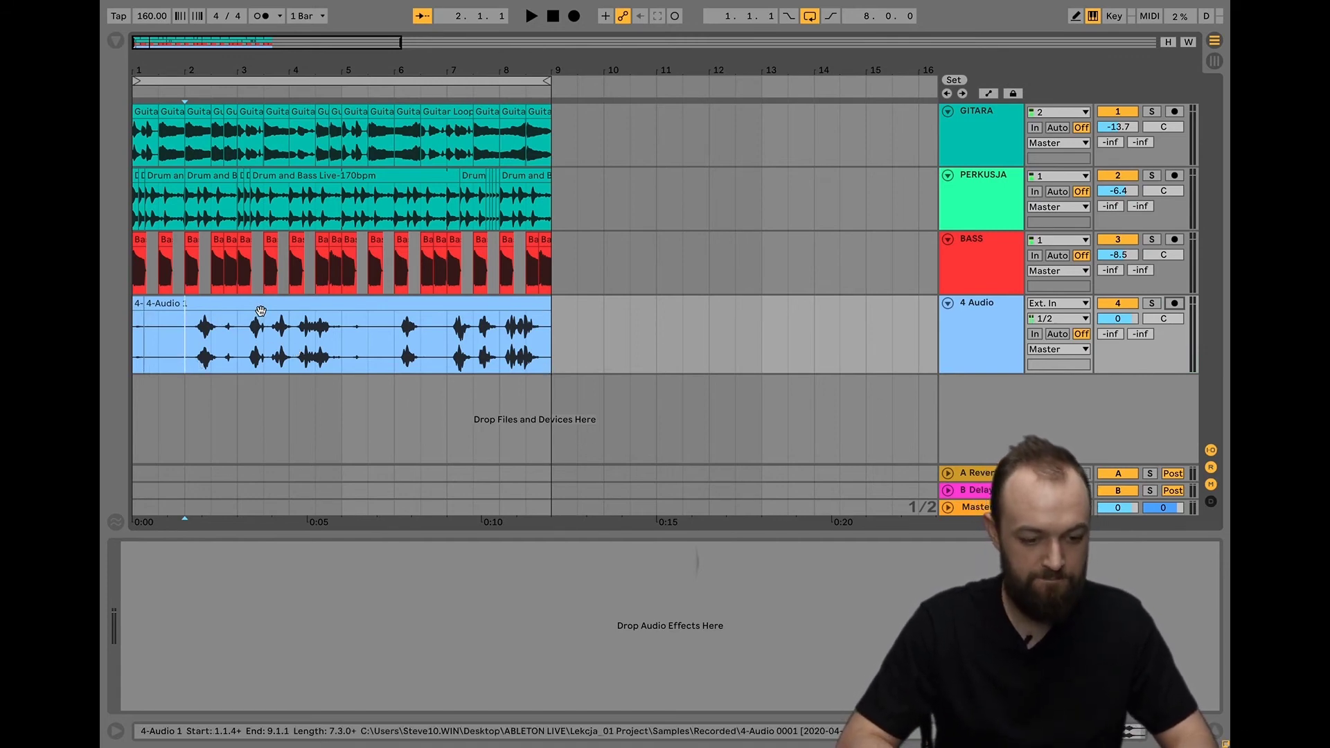
click(236, 333)
drag(1118, 319, 1126, 369)
key(space)
key(space)
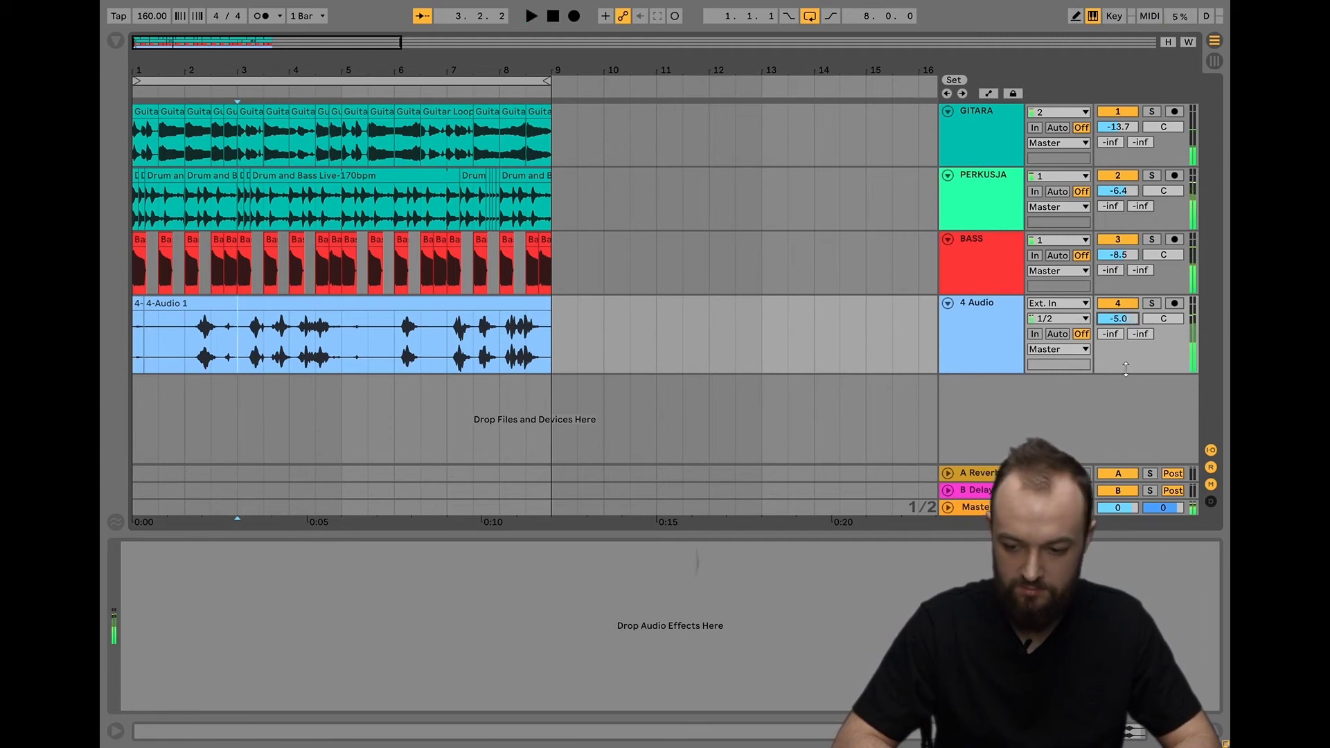
click(1155, 303)
key(space)
drag(1117, 318, 1146, 409)
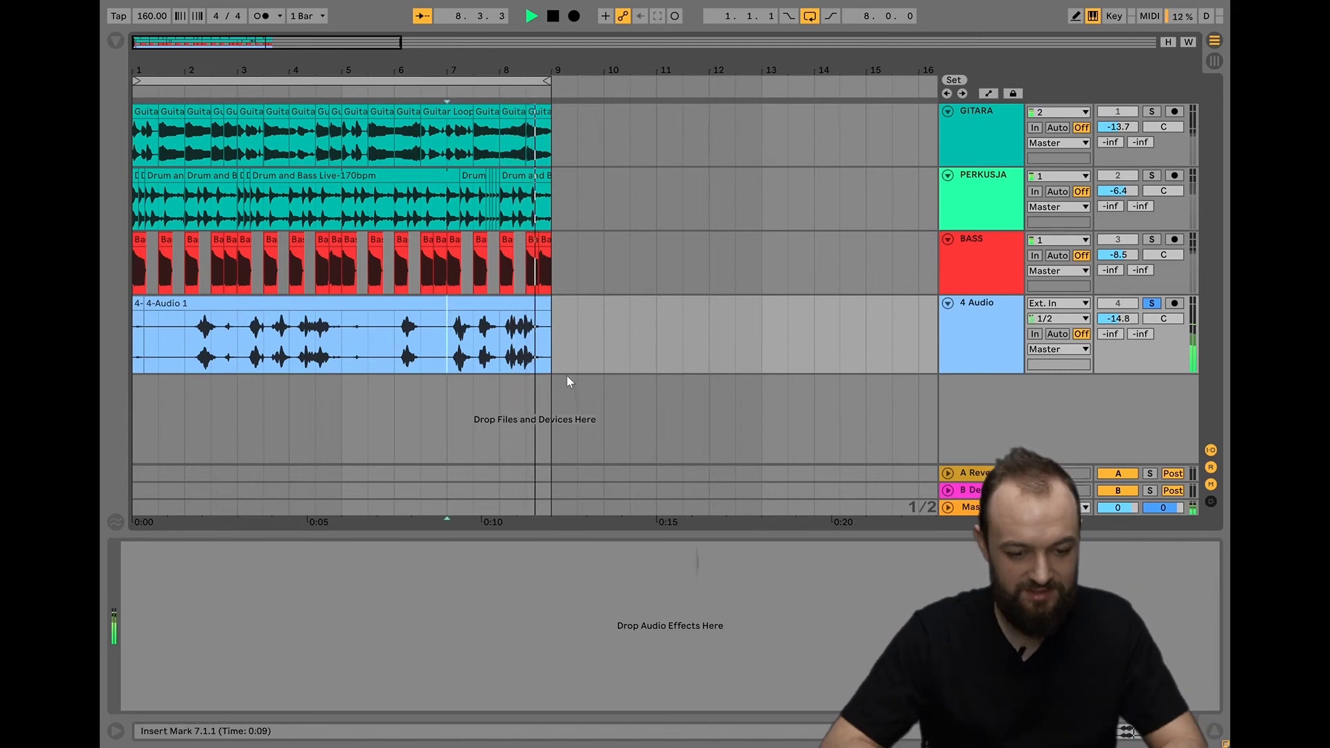
key(space)
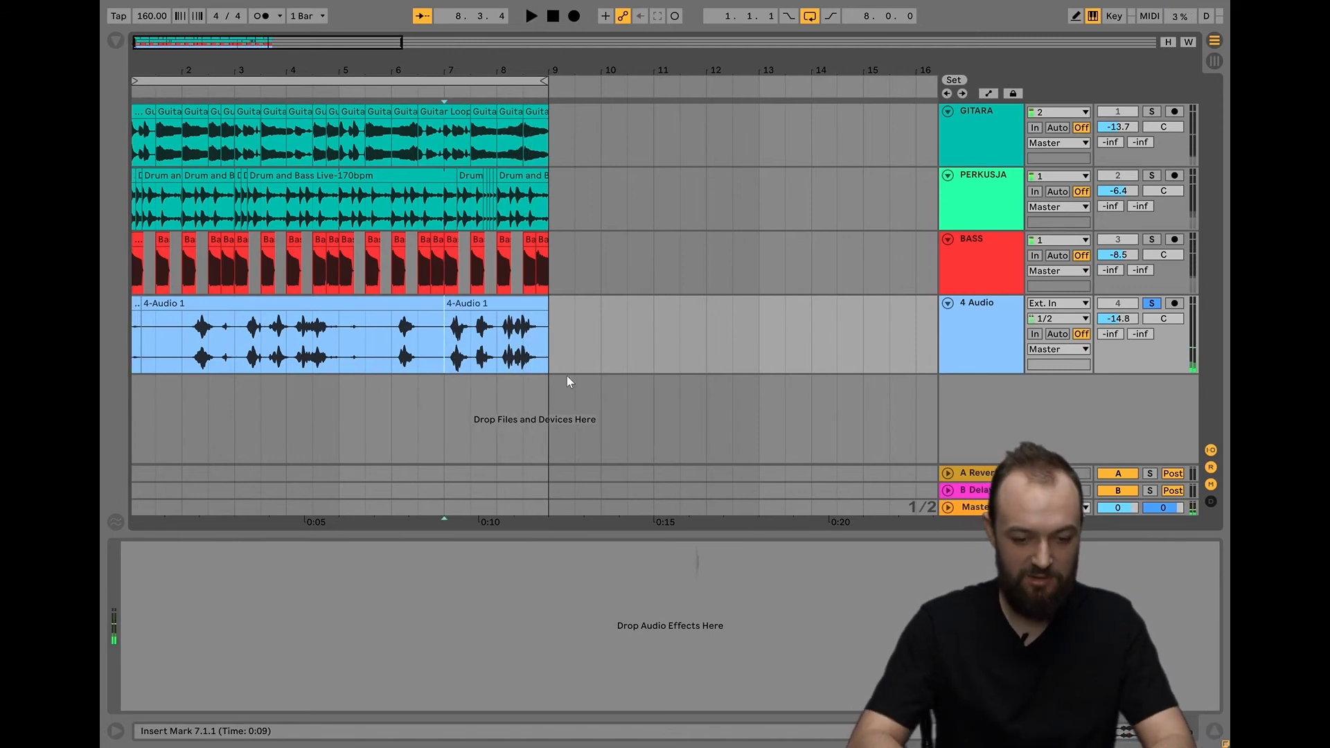
- Split the recorded clip at bar 7 and move the segment after the cut to bar 1
key(ctrl+z)
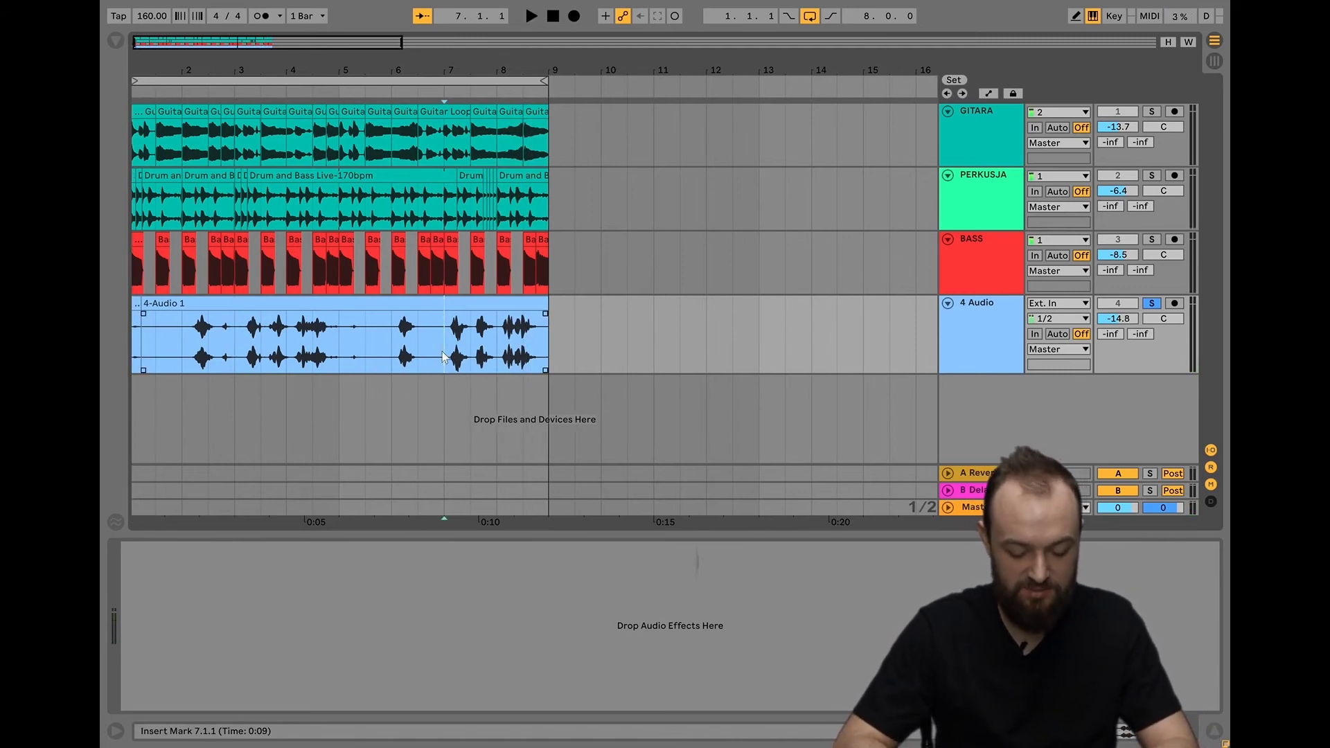
key(ctrl+e)
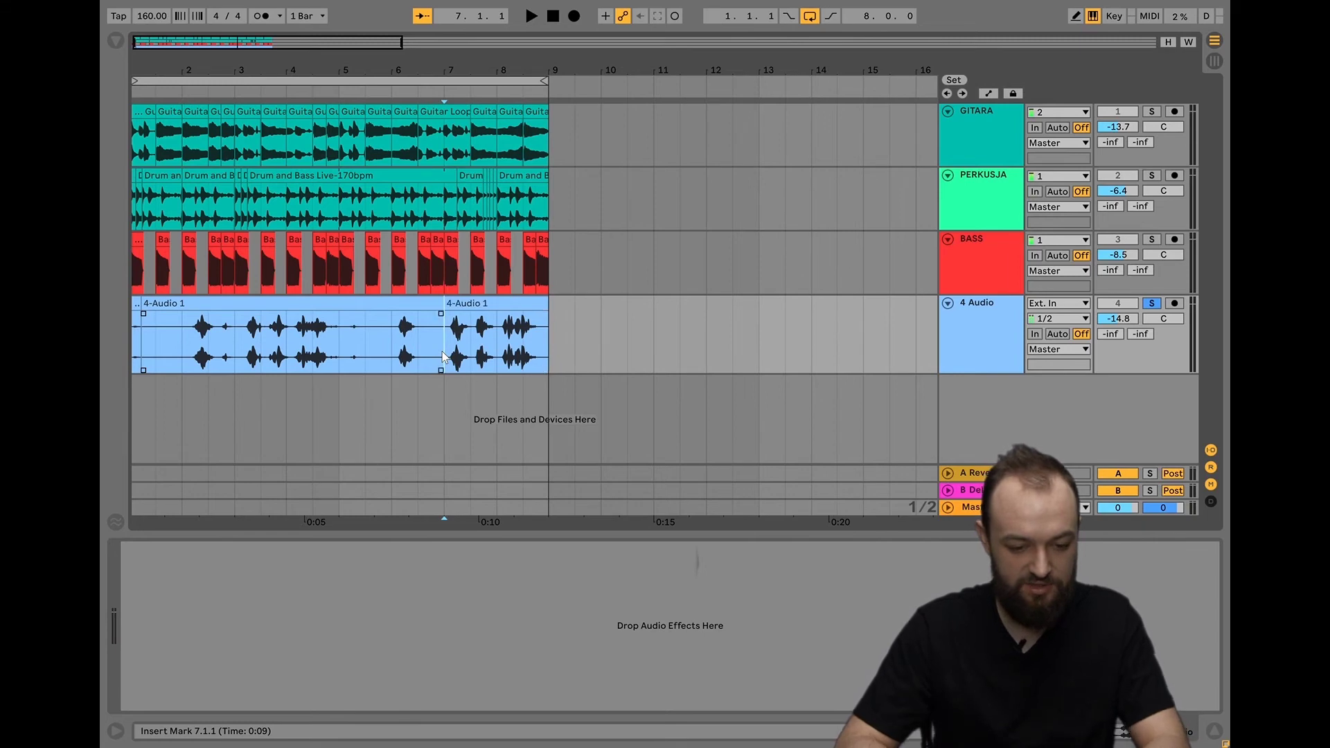
drag(454, 356, 144, 348)
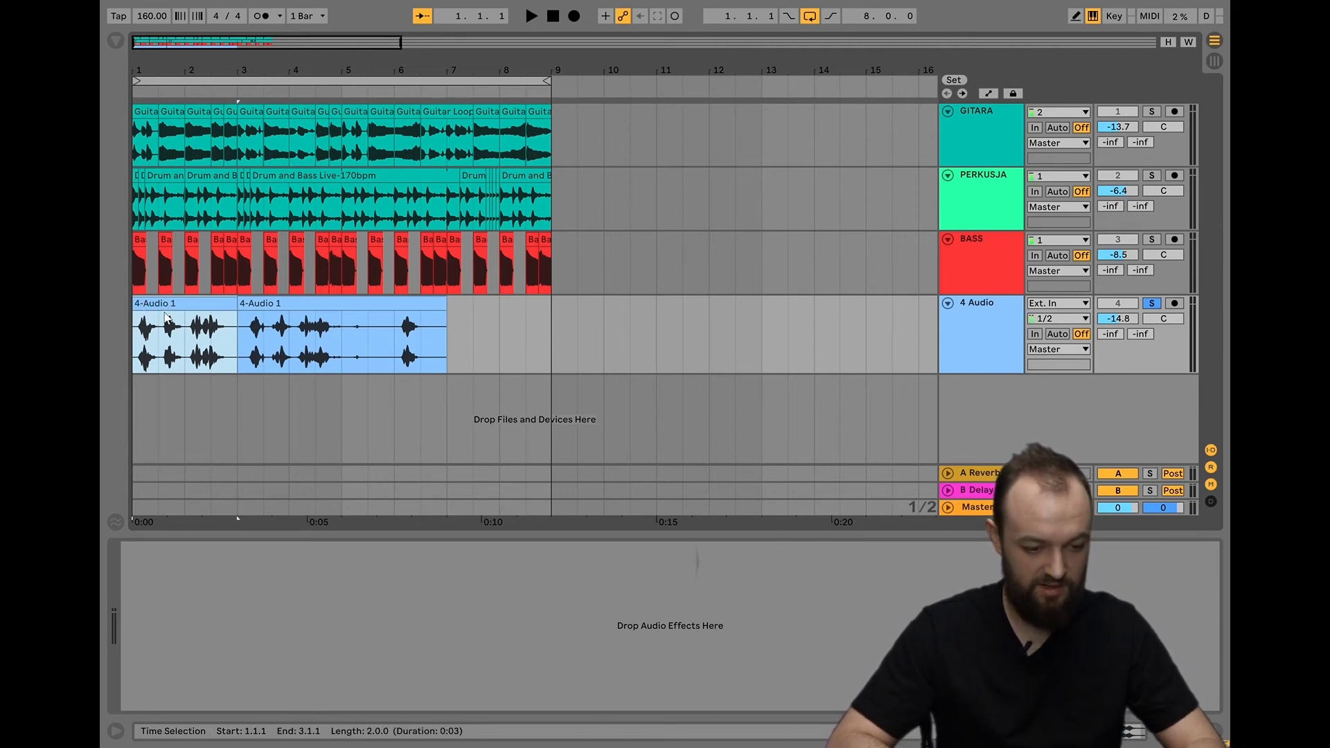
- Turn off Warp for the clip at bar 1 and set its start to 0:09:201, at the first hit
double_click(187, 309)
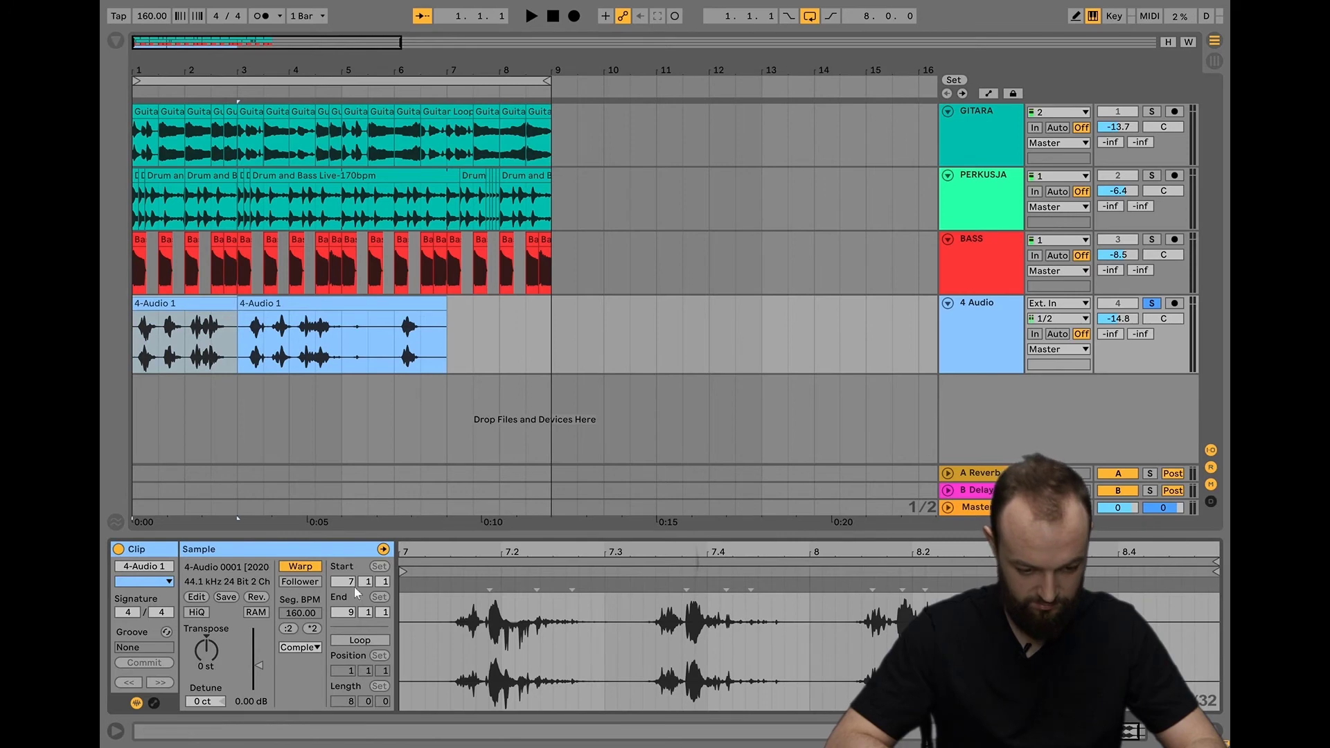
click(300, 567)
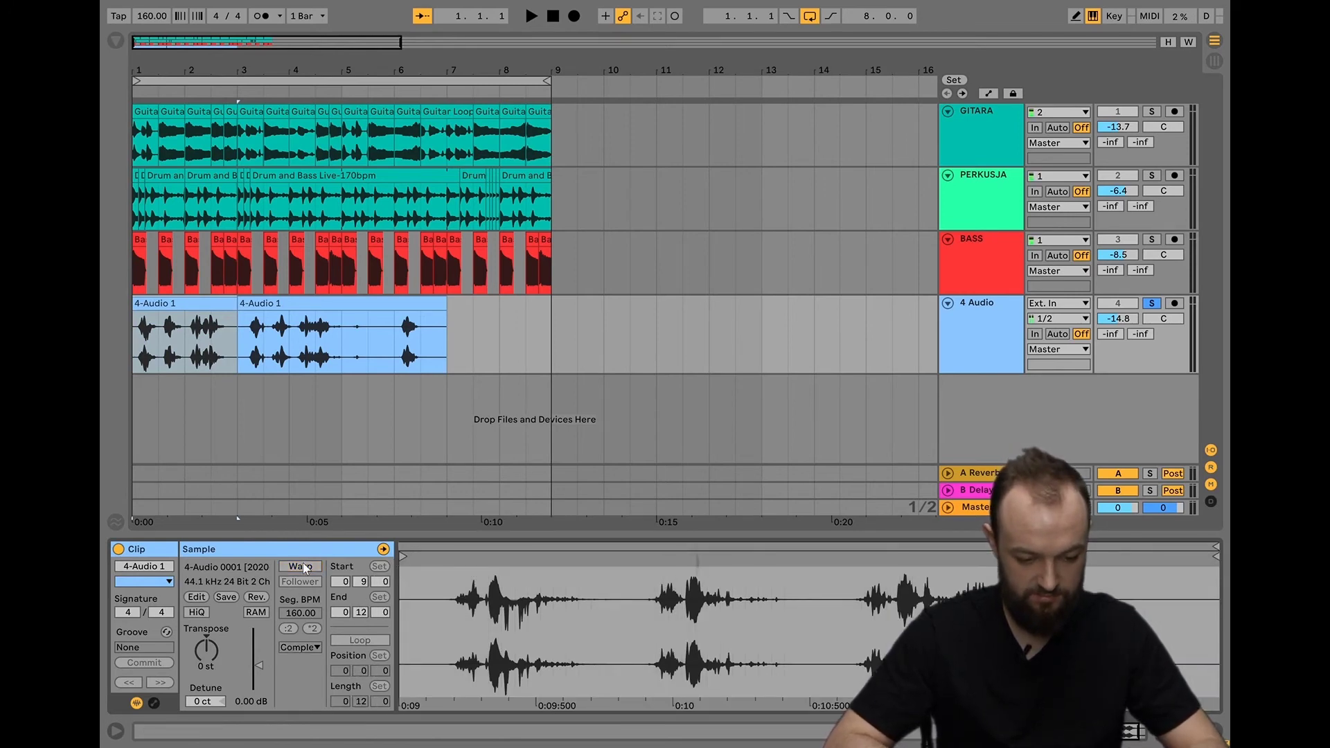
drag(407, 561, 458, 567)
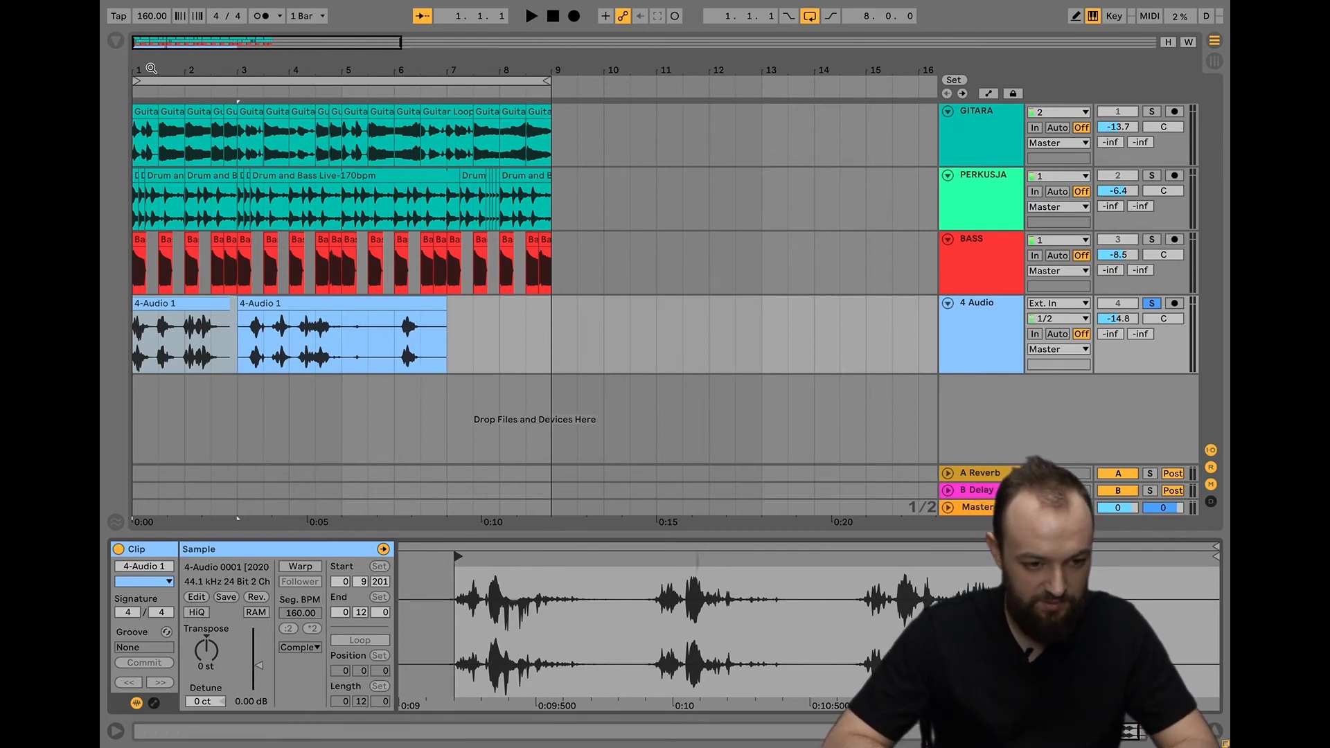
- Examine how the hits in the clip at bar 1 line up with the grid at 1.1.1, 1.3.1, 2.1.1 and 2.2.1
drag(152, 67, 306, 175)
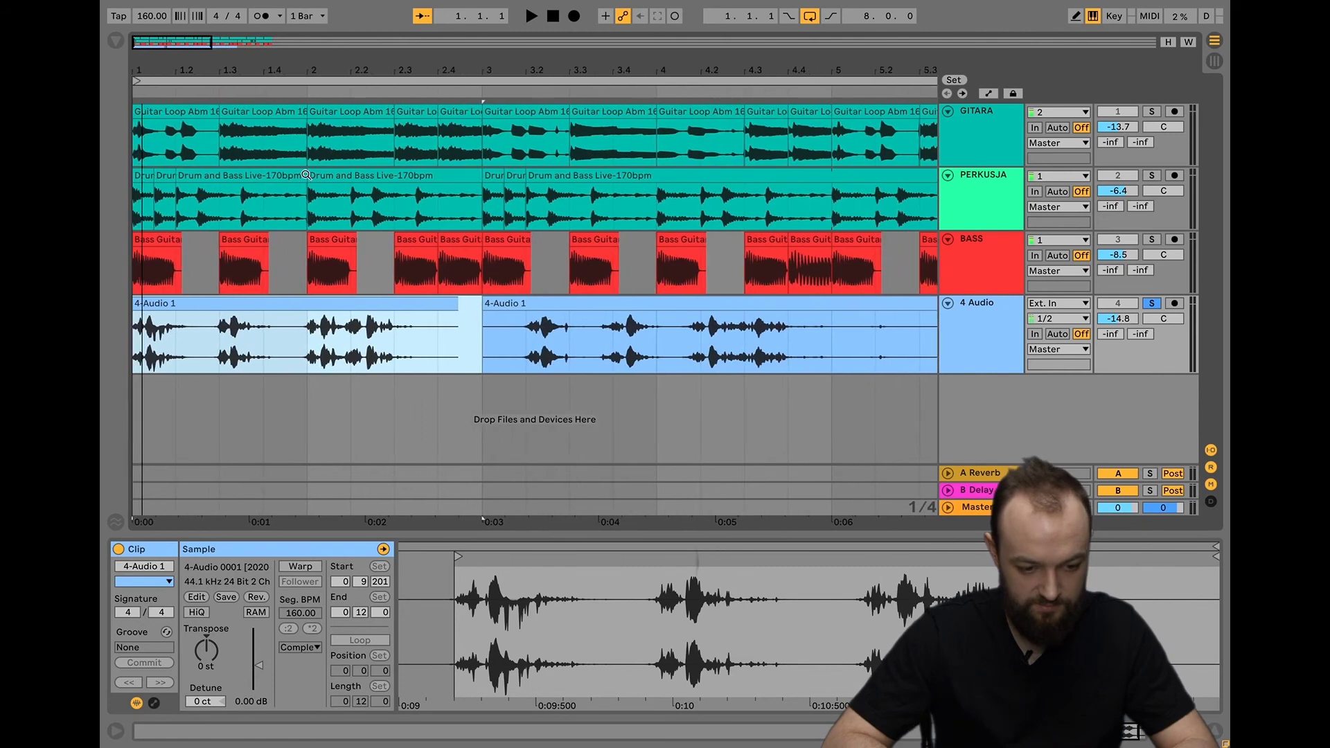
click(221, 356)
click(137, 346)
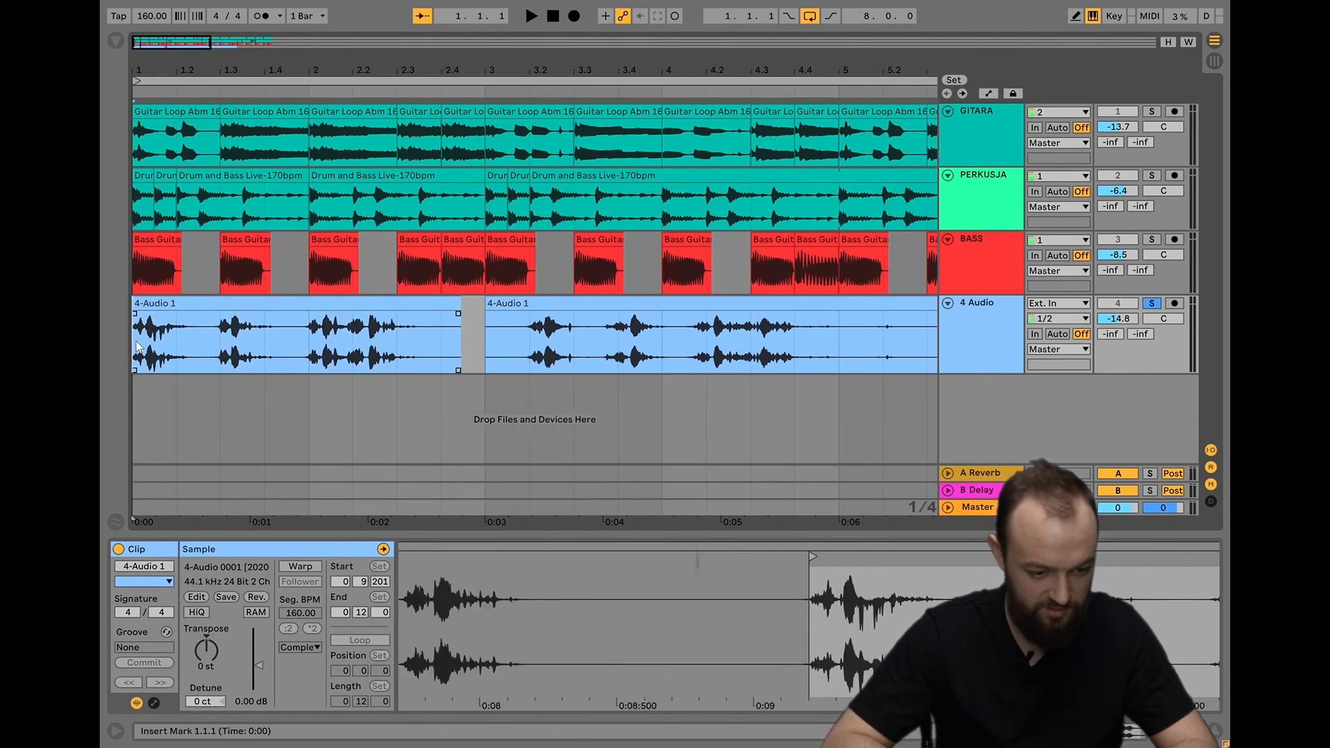
click(220, 351)
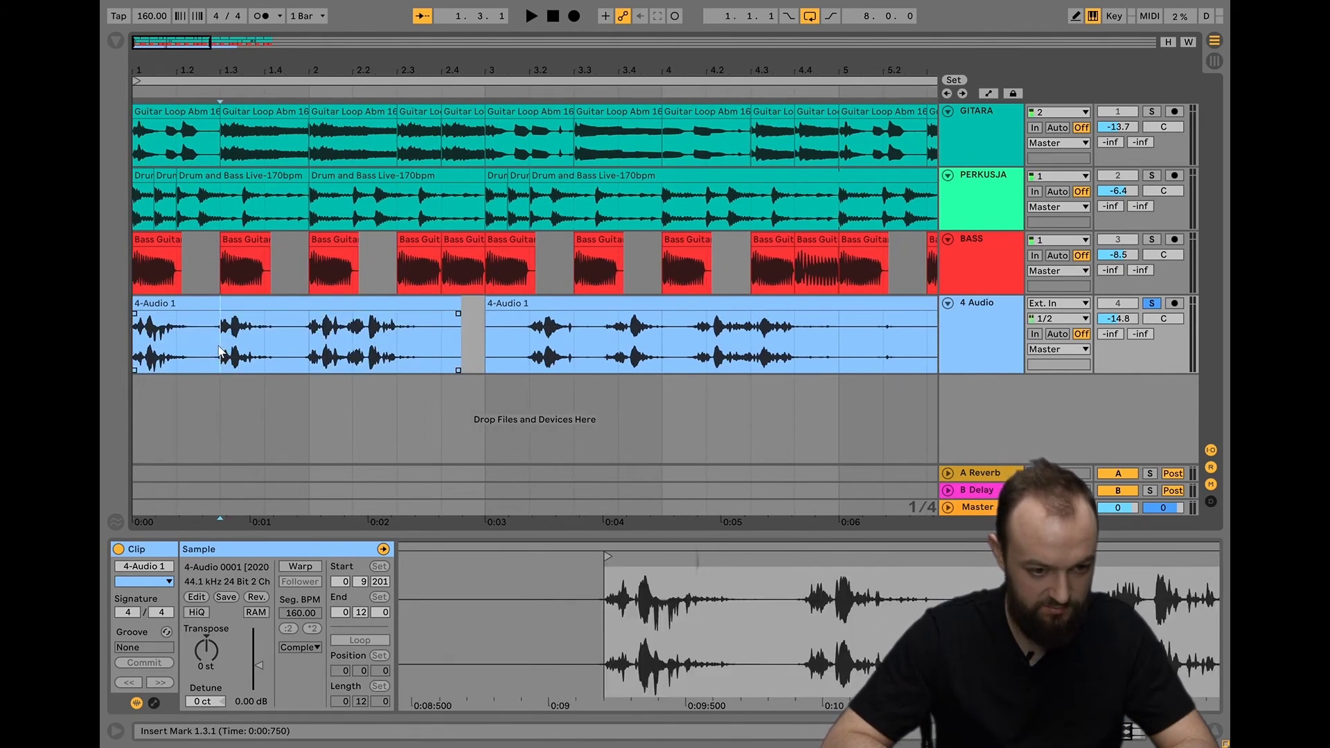
click(312, 355)
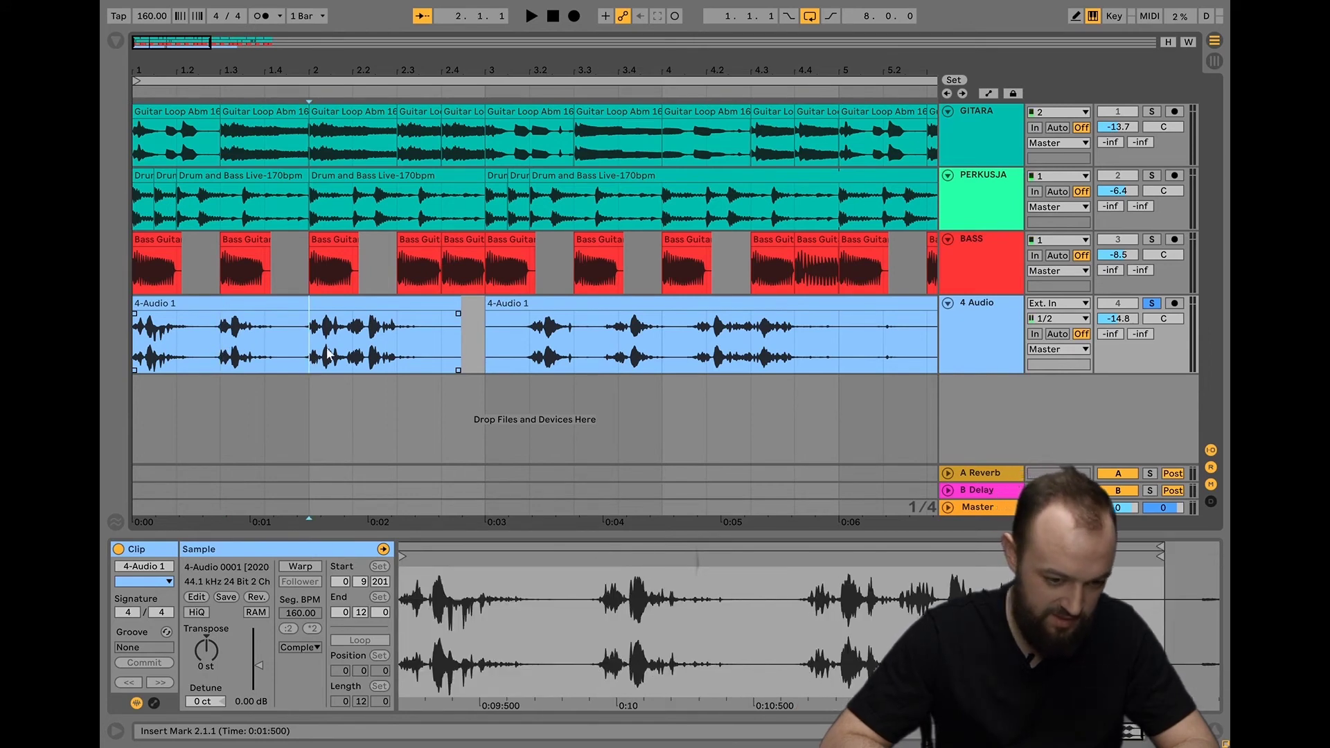
click(348, 357)
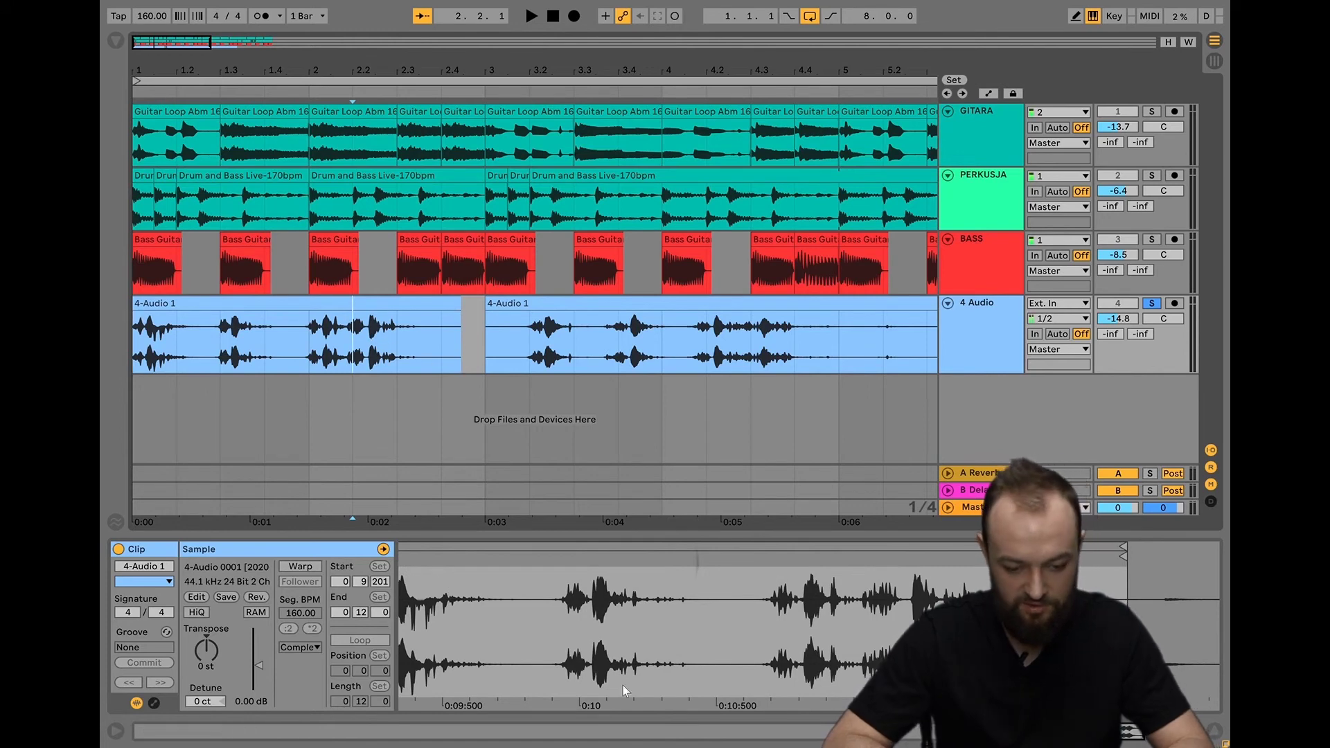
- Turn Warp back on for the clip at bar 1
drag(489, 615, 662, 615)
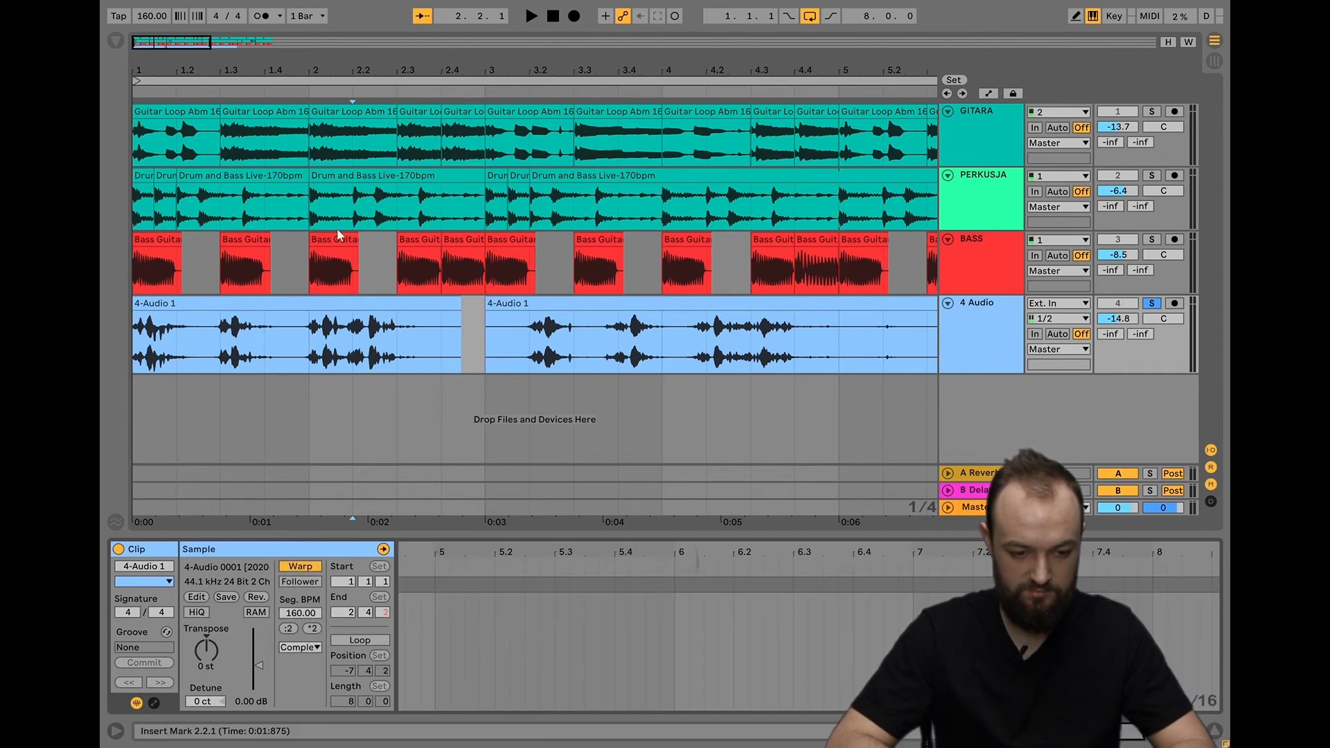
click(337, 307)
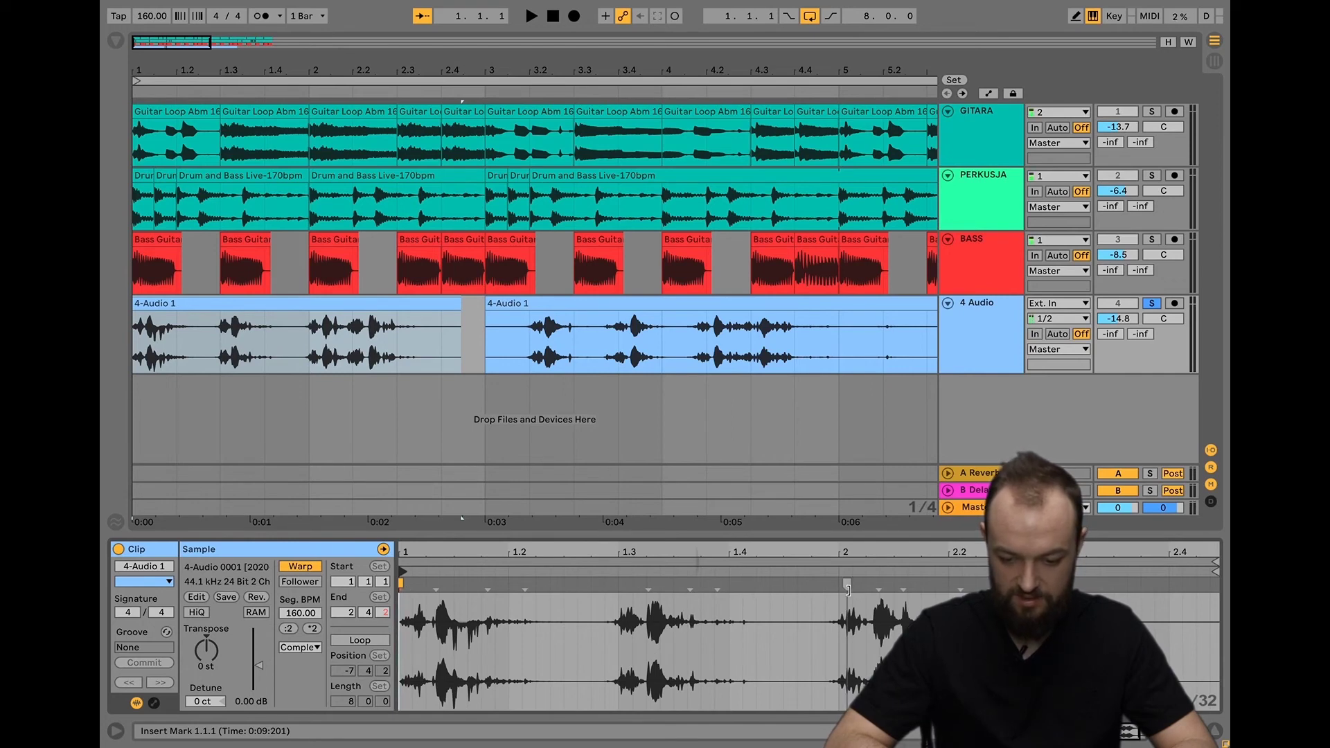
- Loop the first two bars of the arrangement and audition the soloed clip without and then with the metronome
click(496, 363)
drag(494, 363, 98, 337)
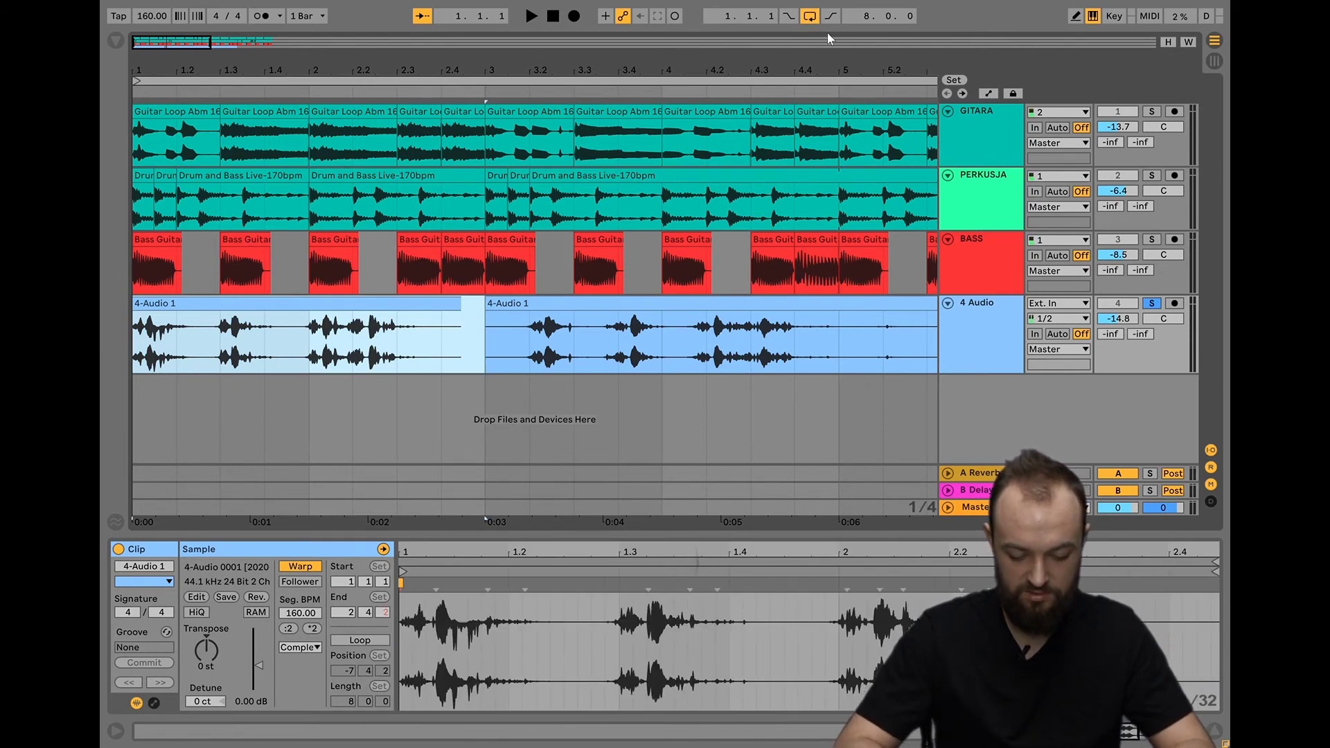
key(ctrl+l)
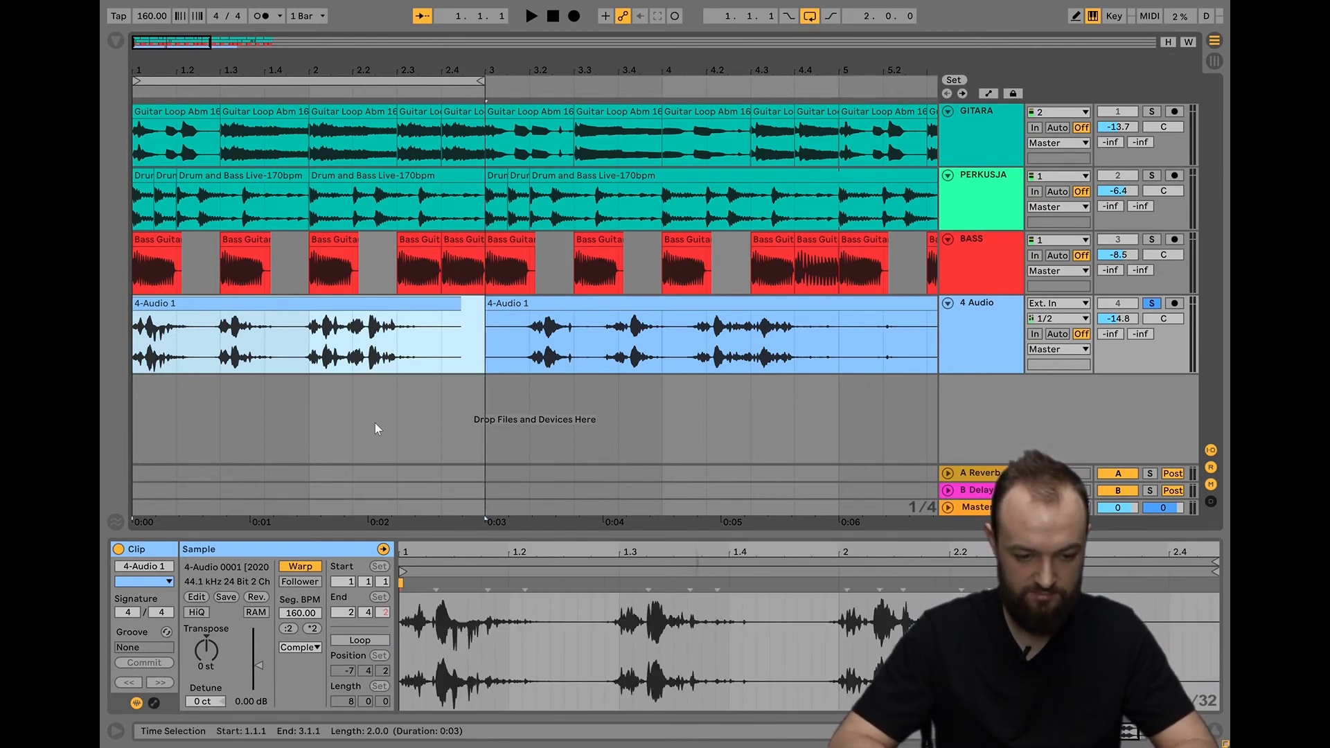
key(space)
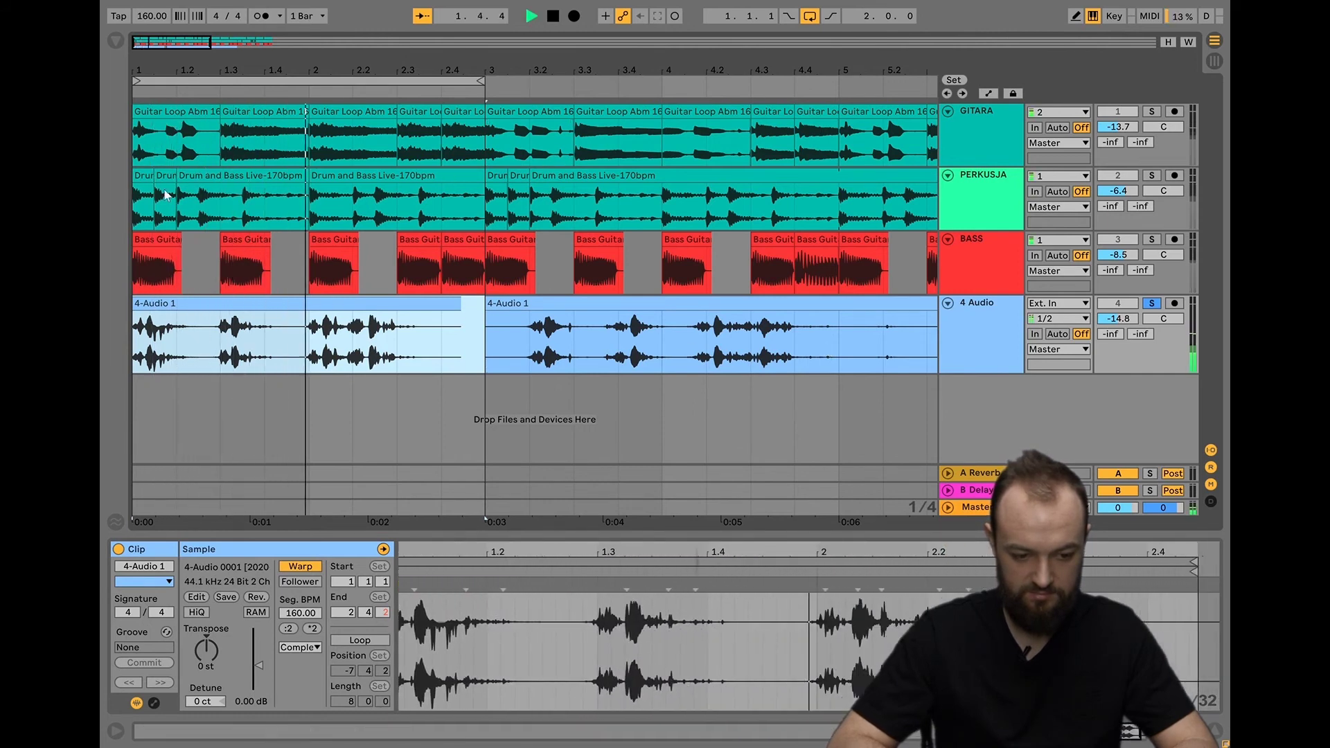
key(space)
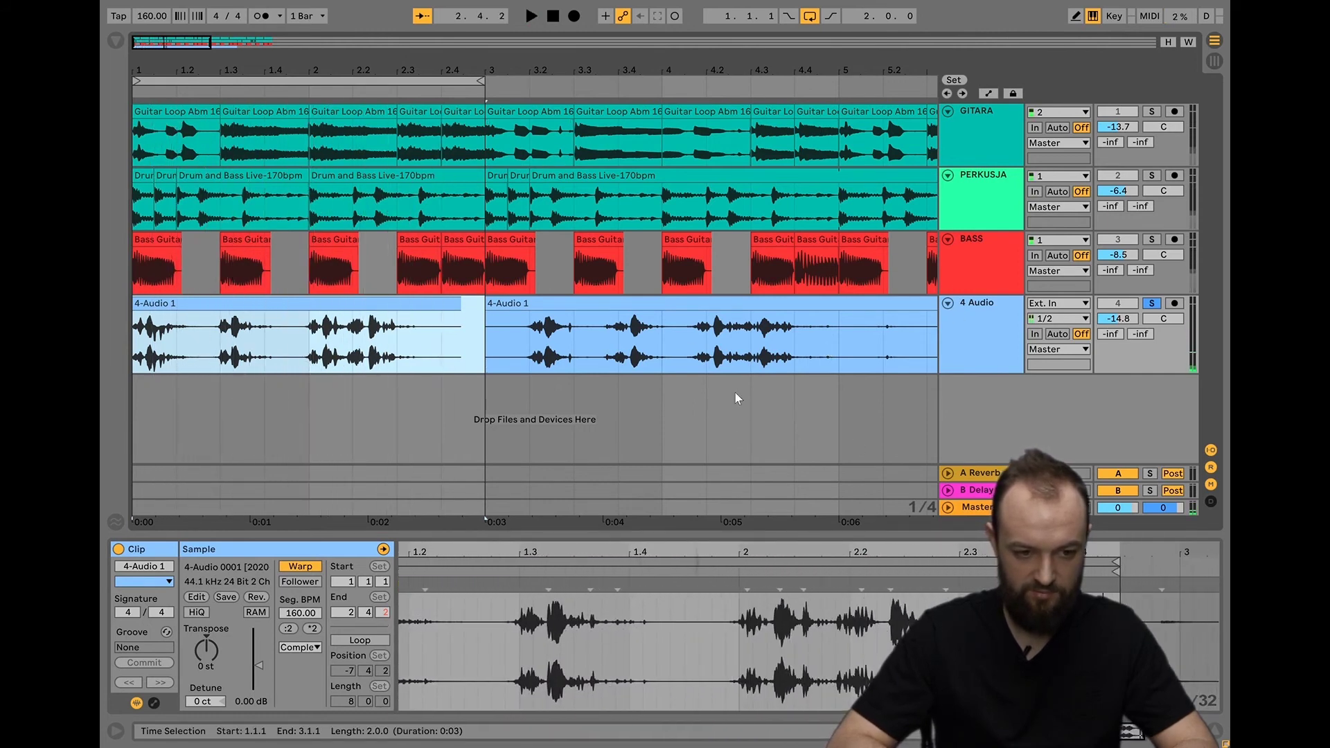
key(space)
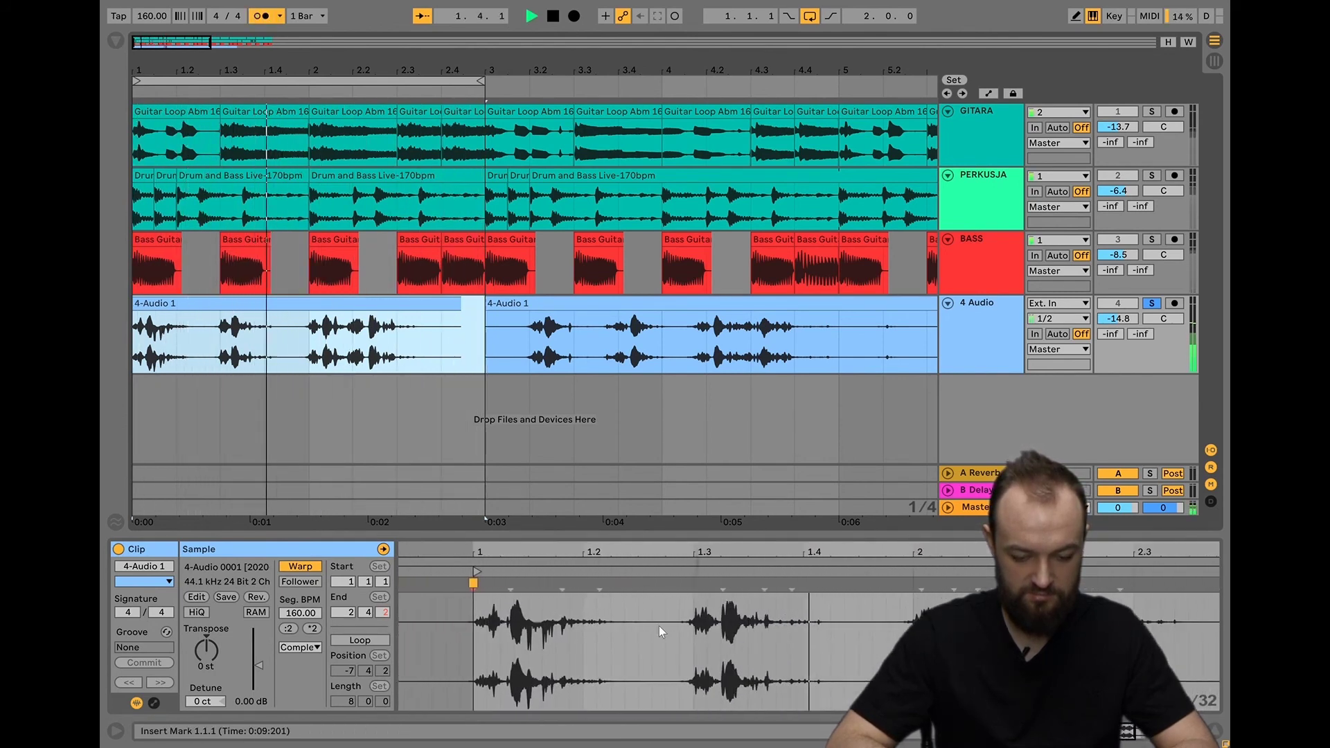
key(space)
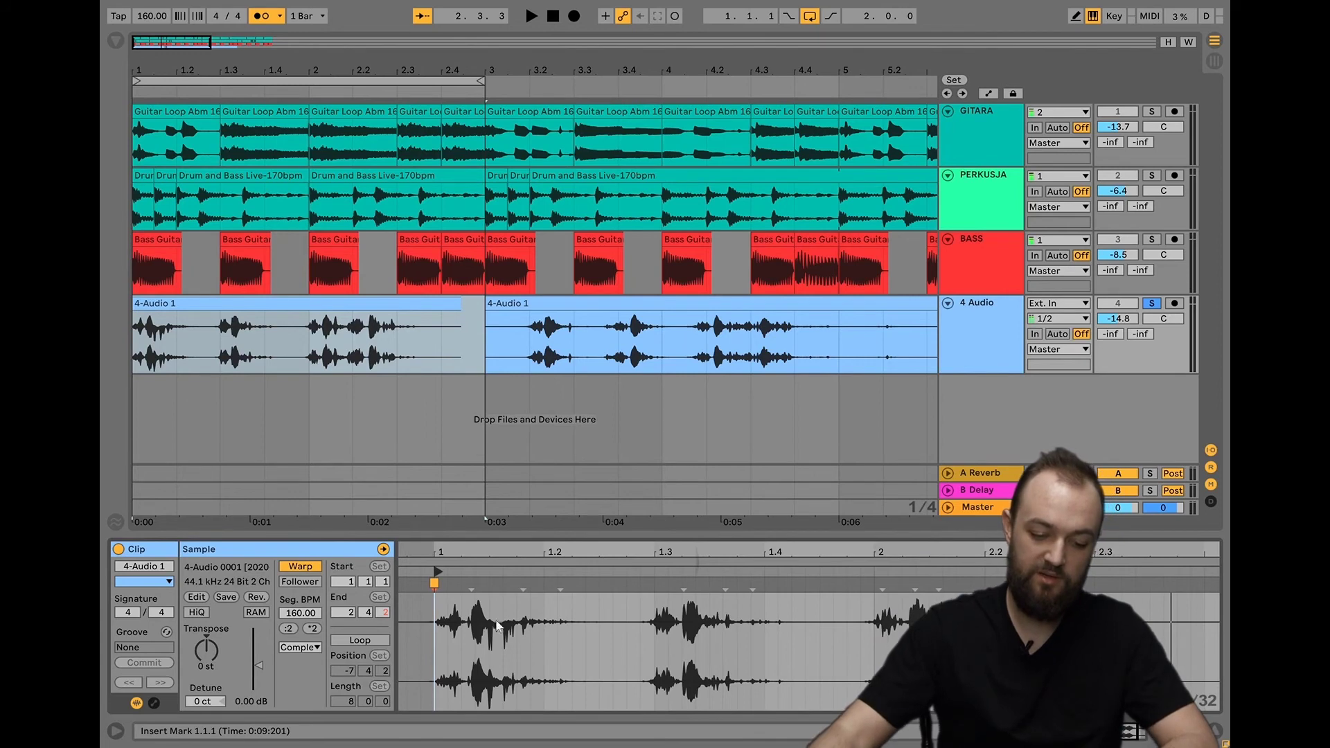
- Add a warp marker at the clip's first loud transient, set 1.1.1 there, and audition the loop
double_click(471, 584)
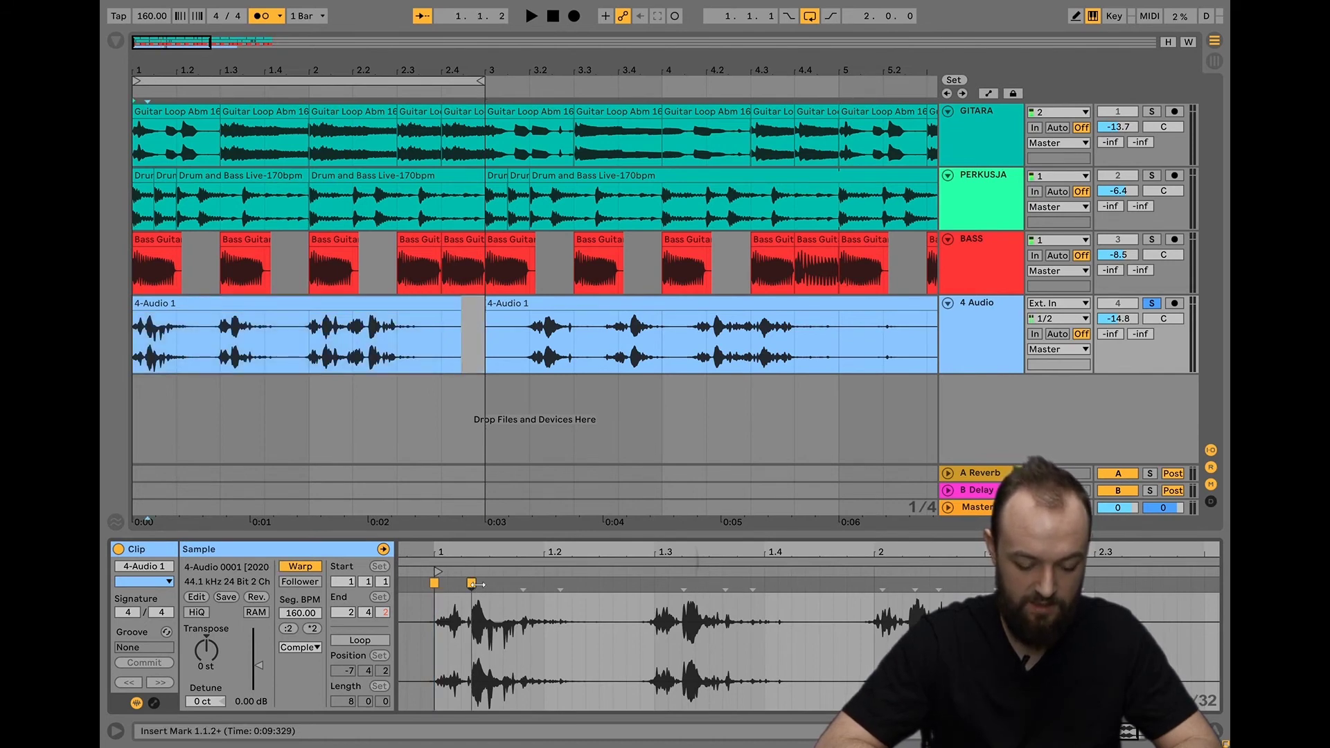
right_click(477, 584)
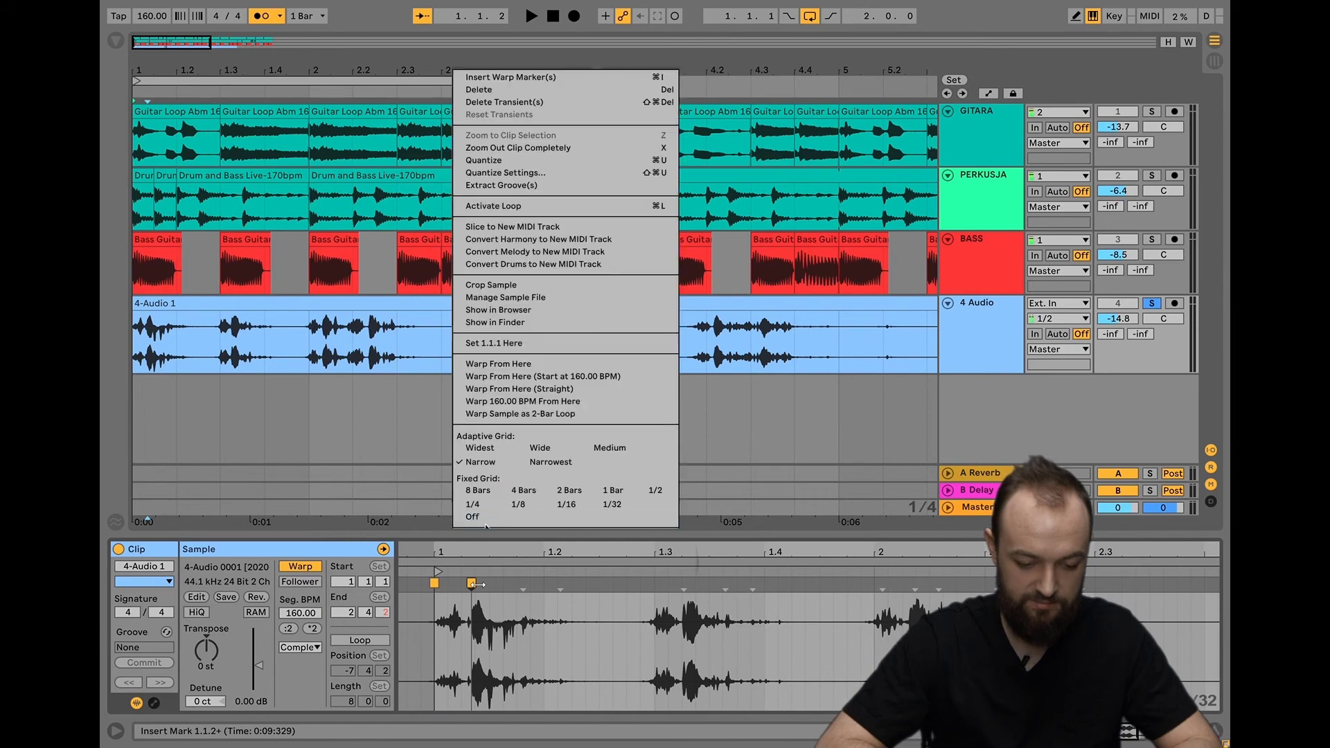
click(510, 344)
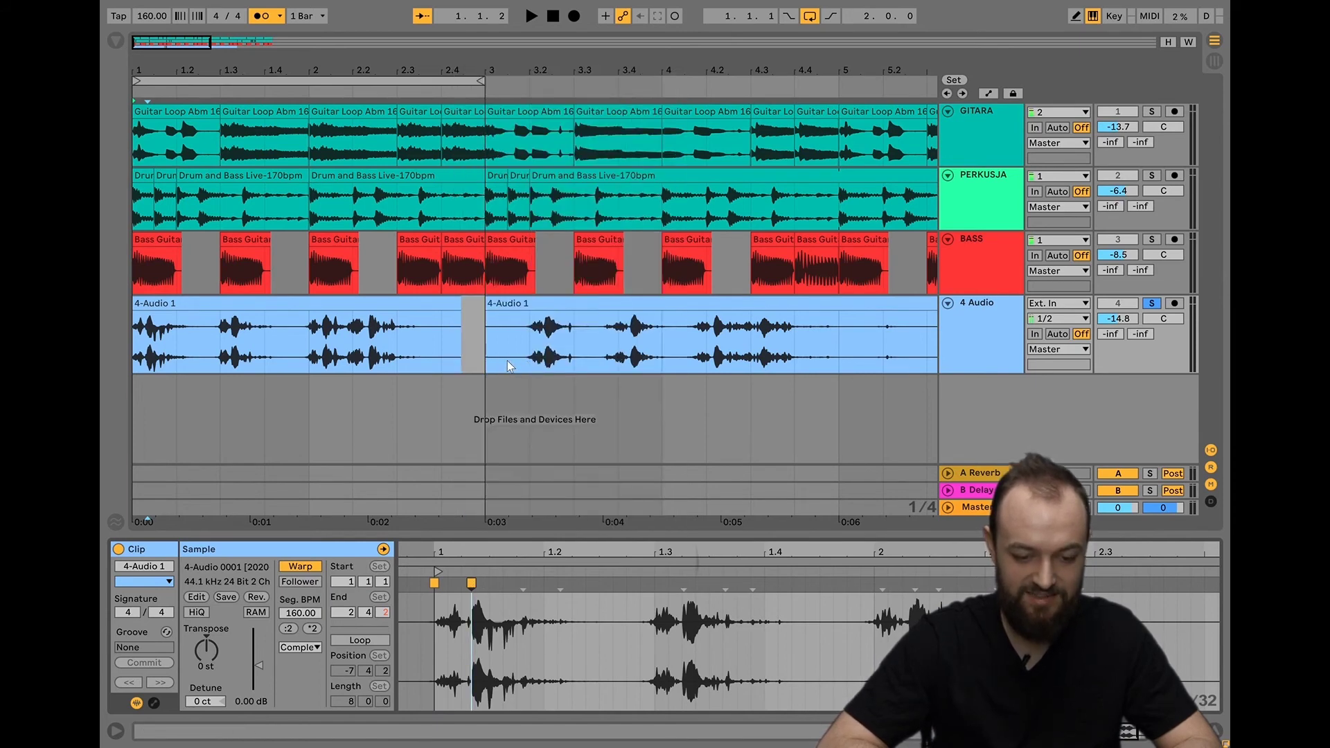
key(ctrl+y)
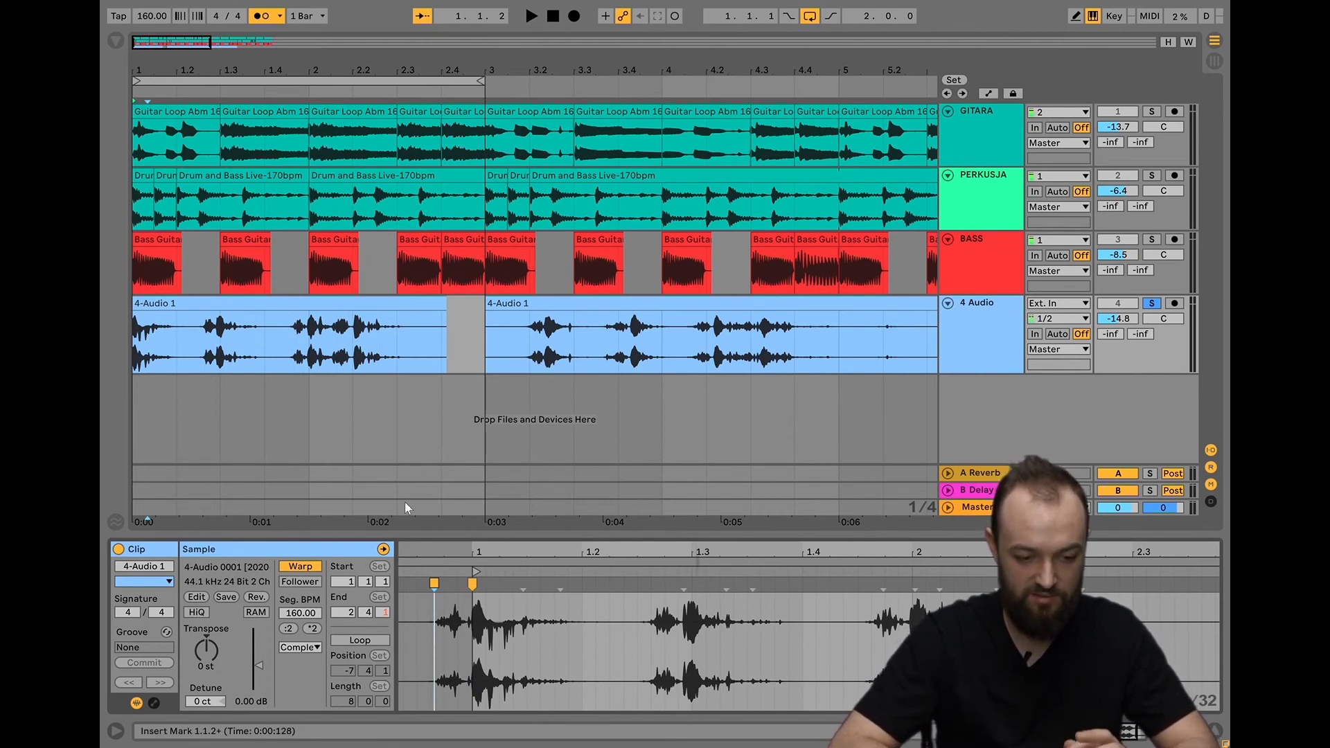
key(space)
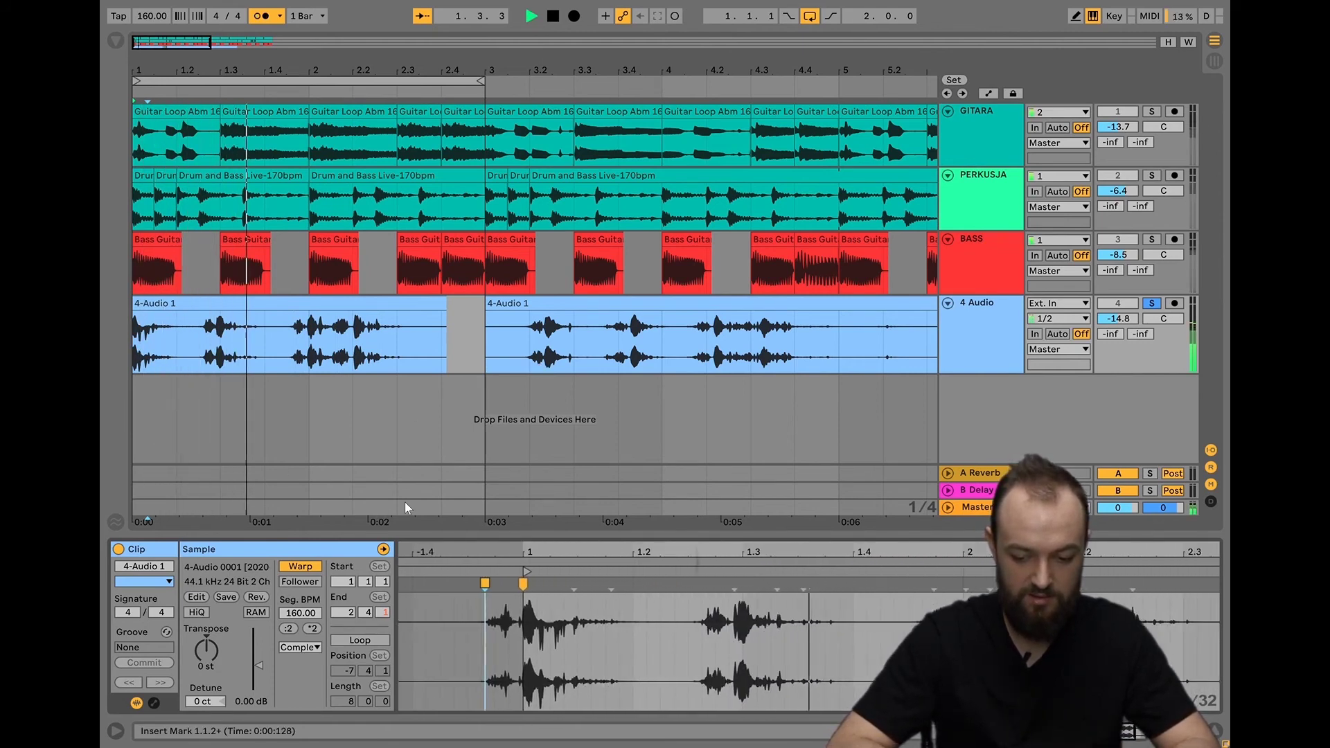
key(space)
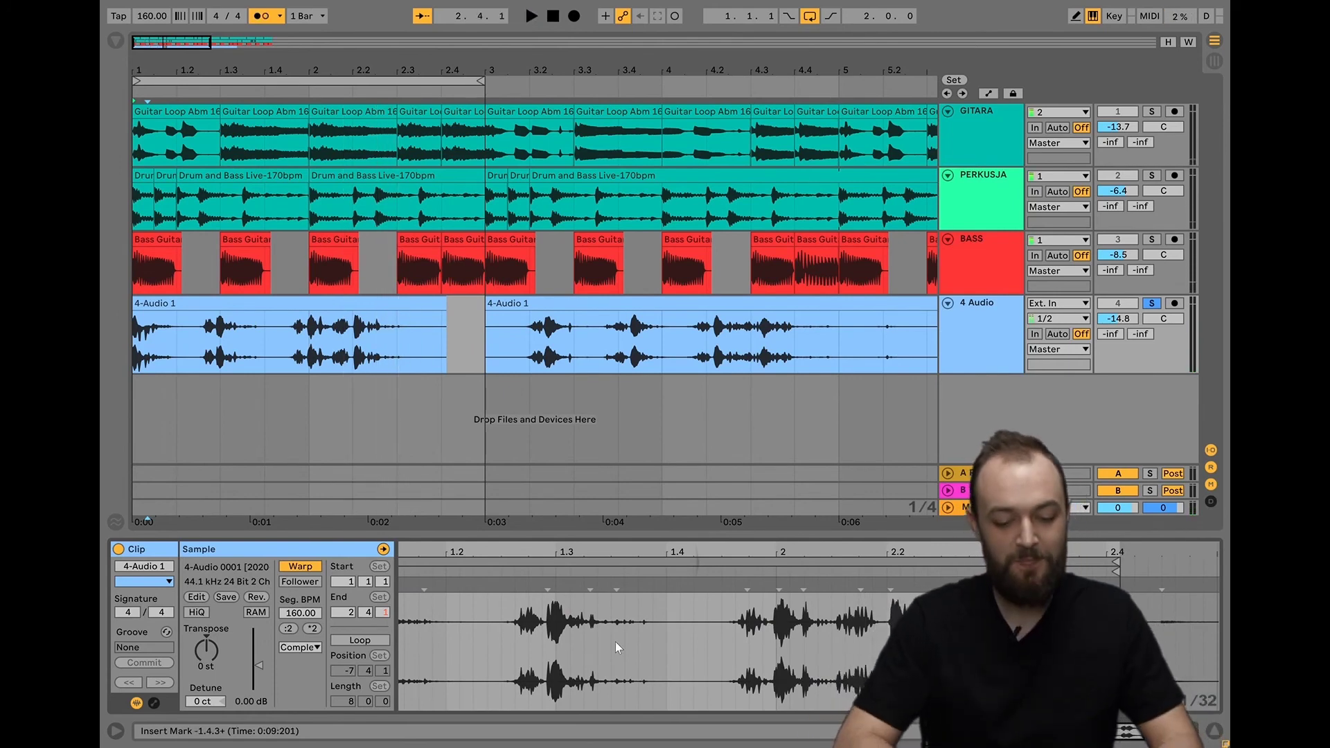
- Add warp markers to the clip near 1.2.4, 1.3.3 and 1.1.4, around its second hit
scroll(618, 648, left, 3)
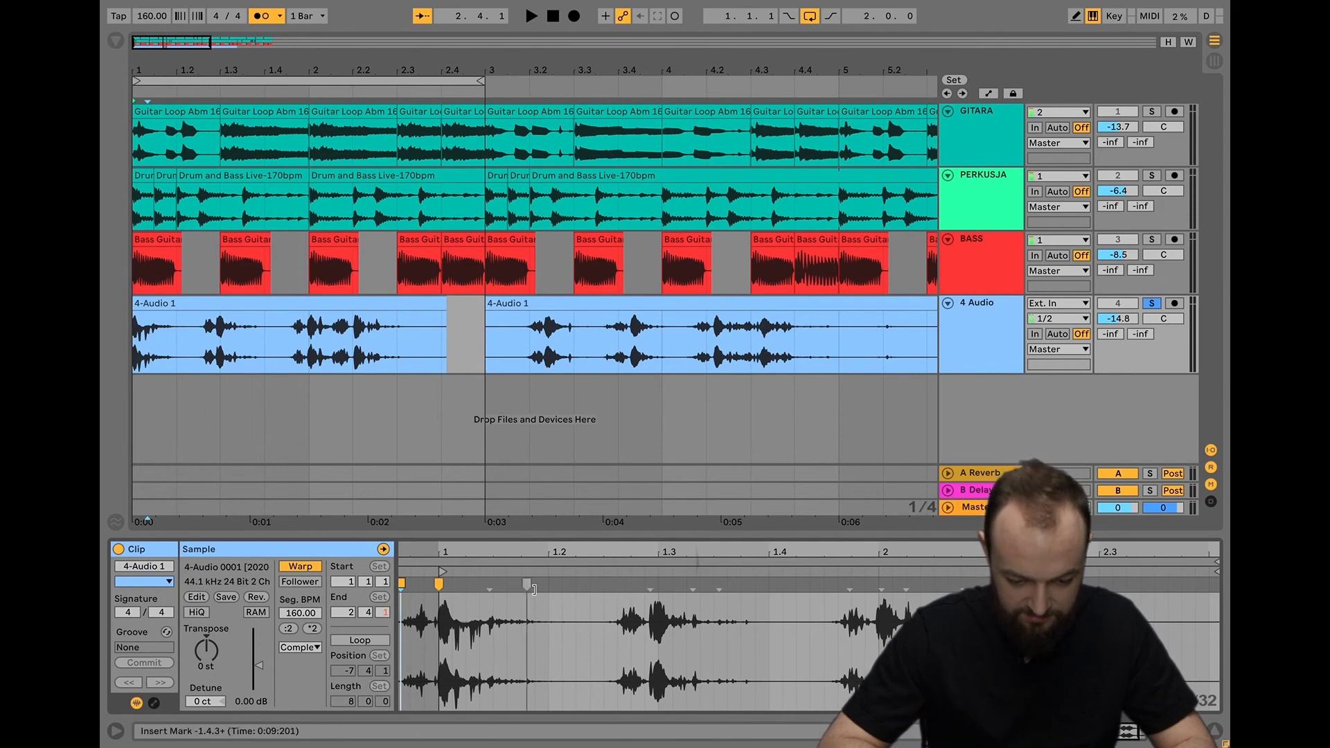
double_click(651, 585)
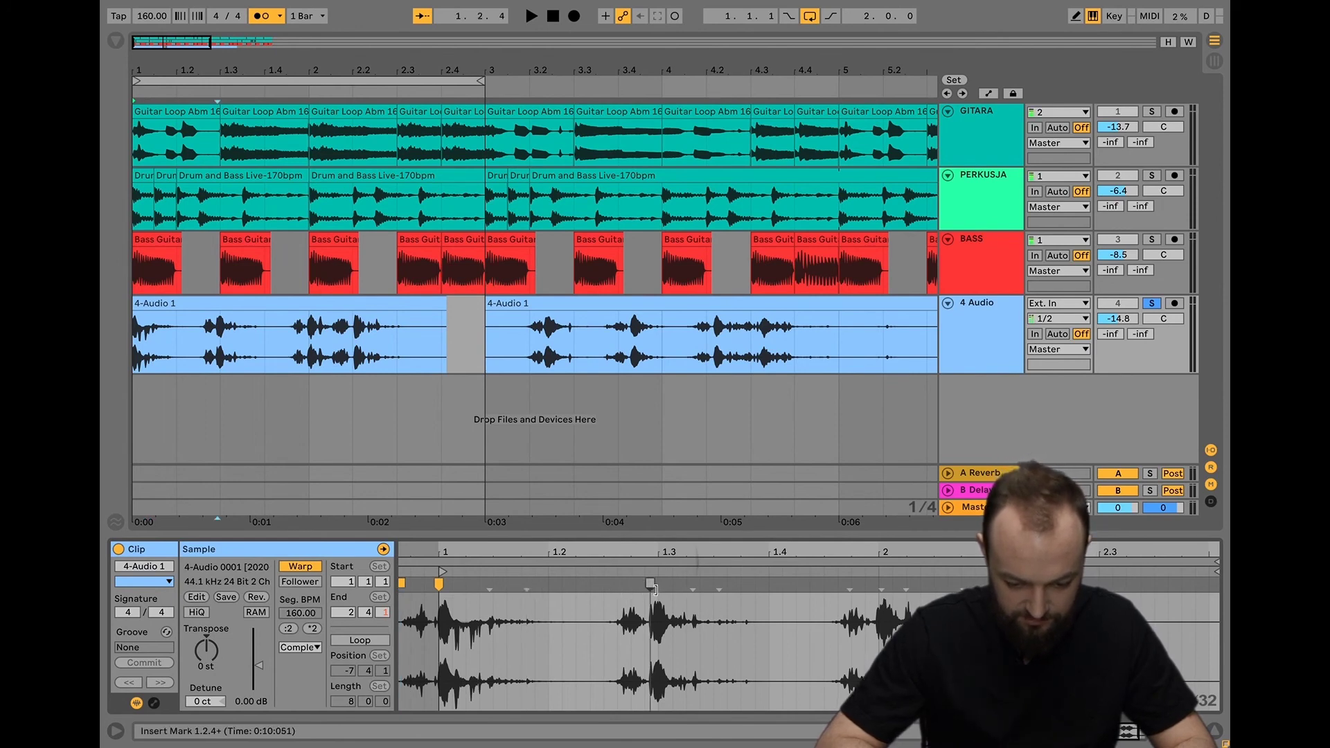
double_click(723, 587)
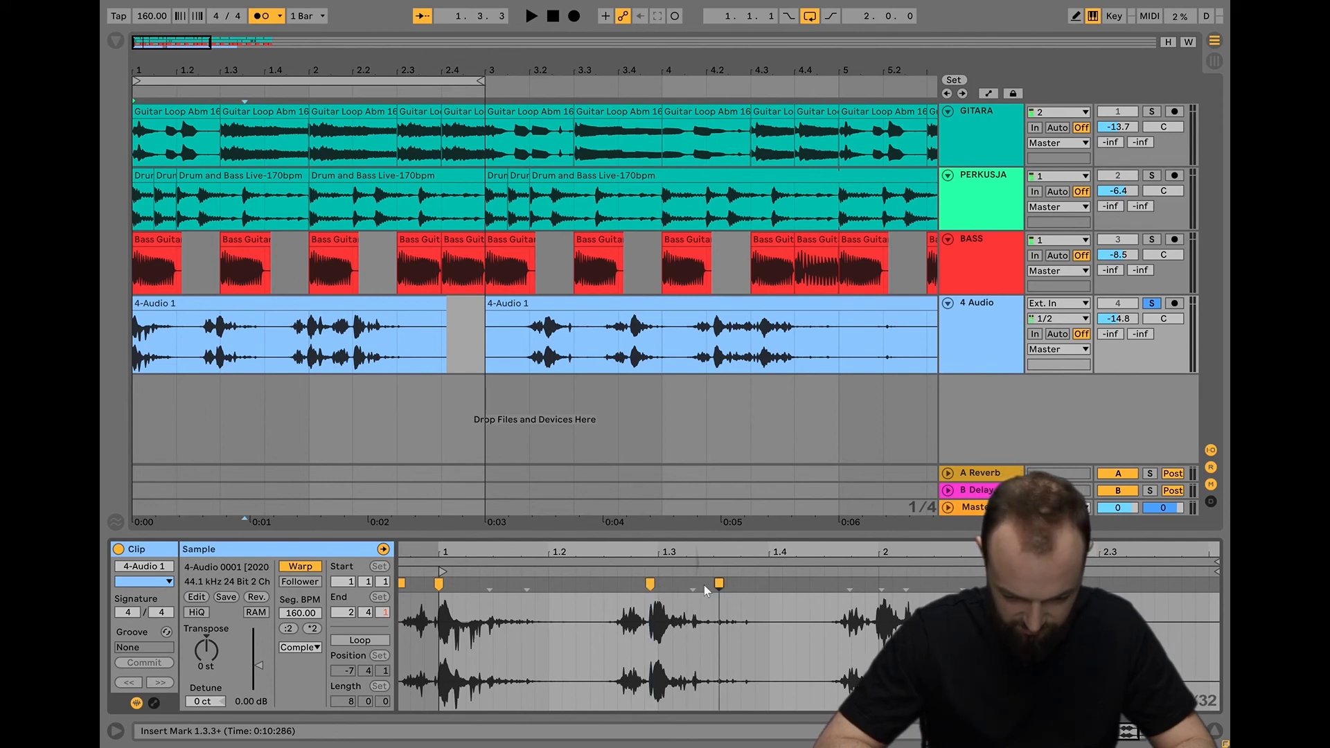
double_click(532, 589)
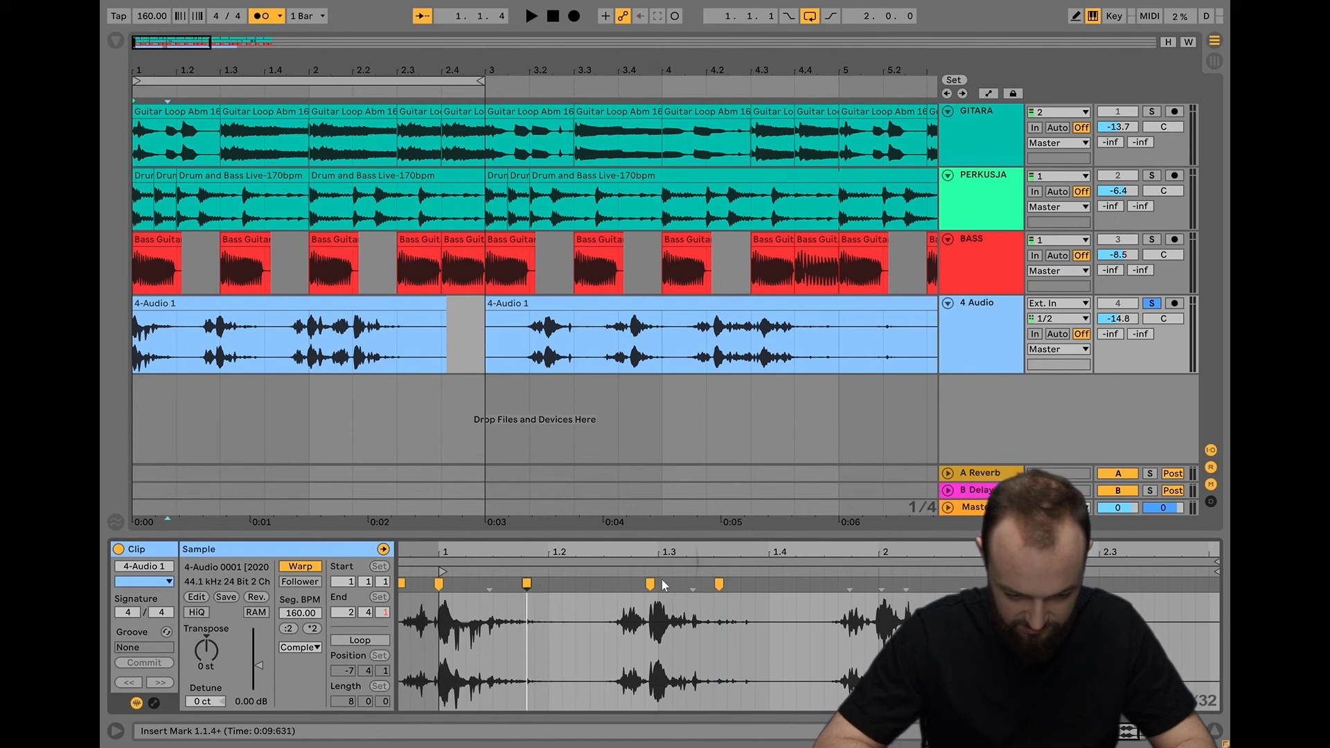
- Delete the warp marker near 1.1.4 and add one at 1.2.3, just before the clip's second hit
key(Delete)
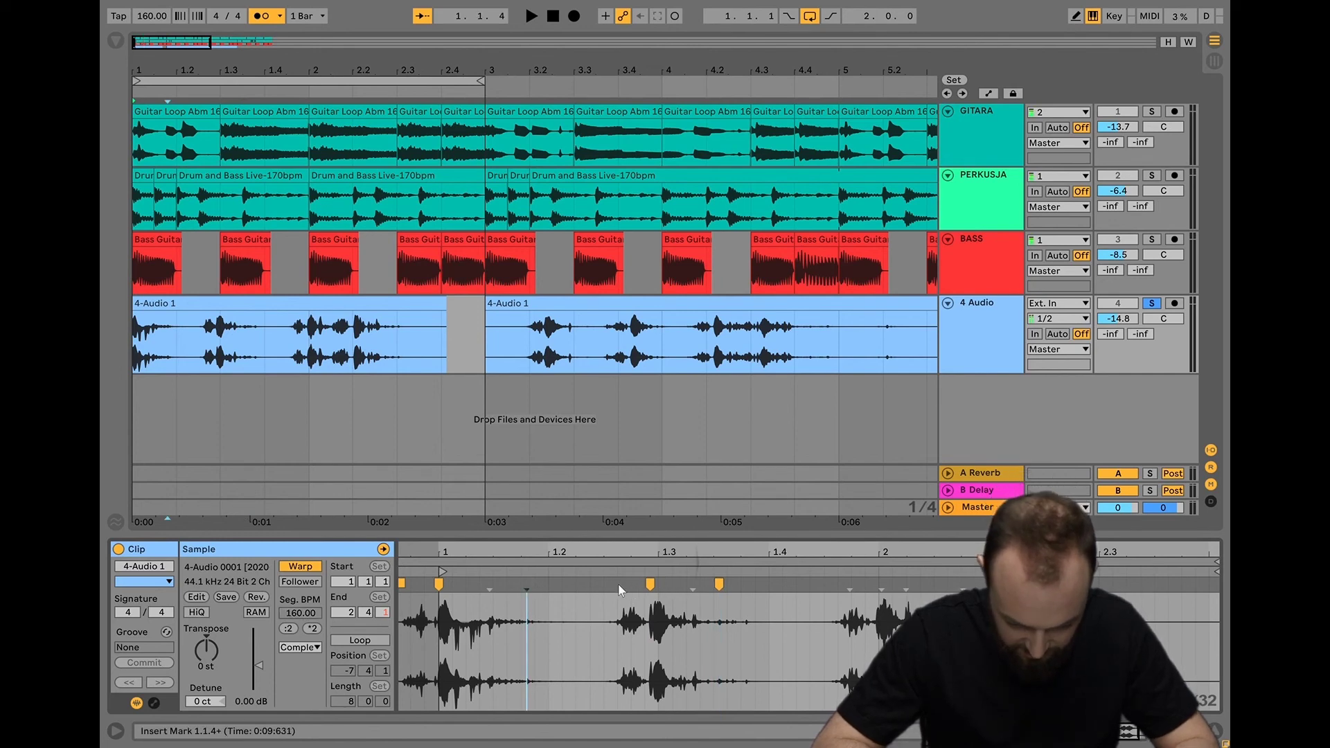
click(616, 585)
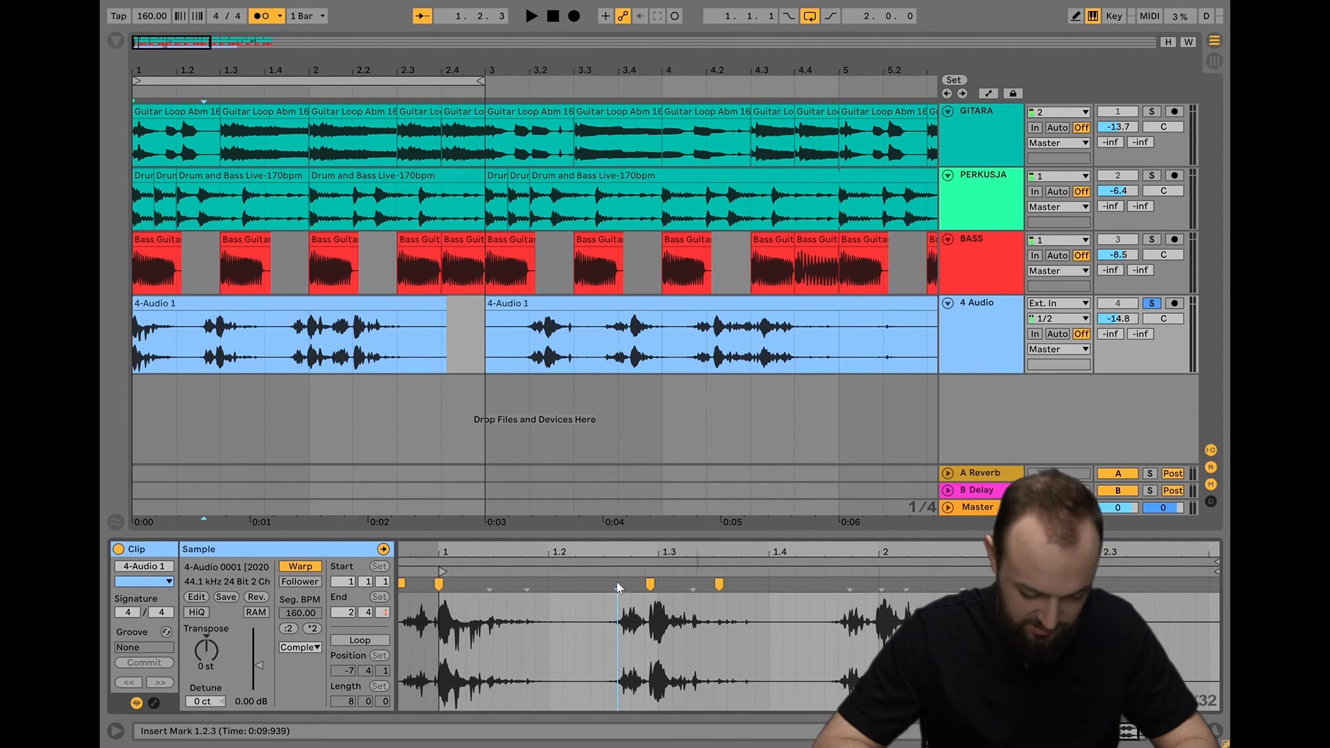
double_click(618, 585)
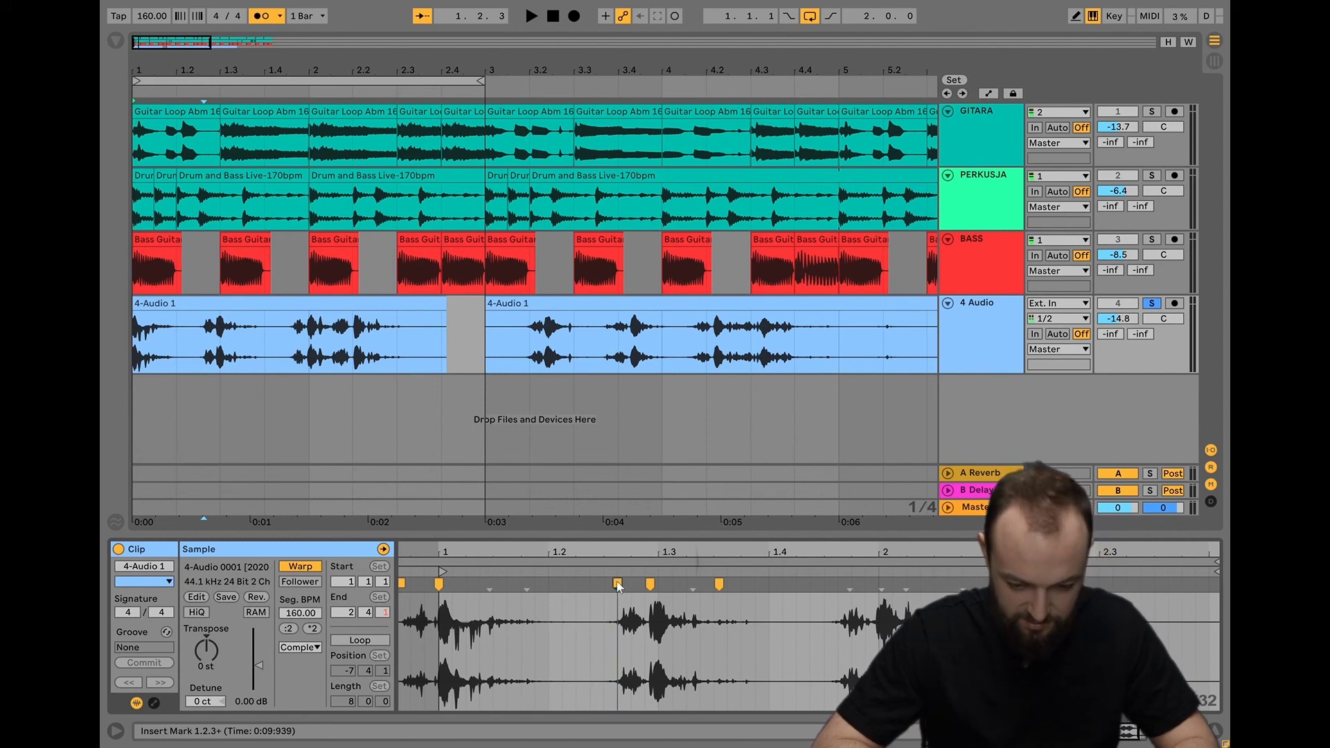
double_click(618, 585)
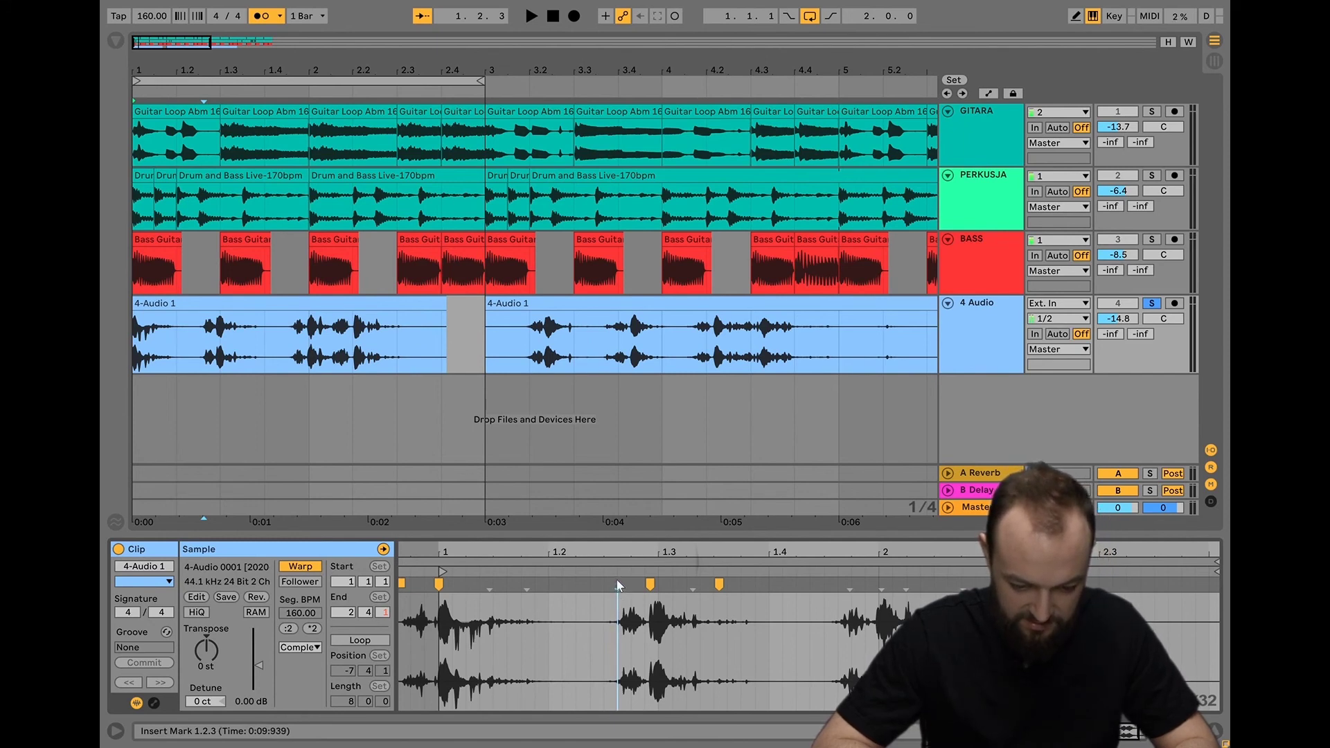
double_click(617, 584)
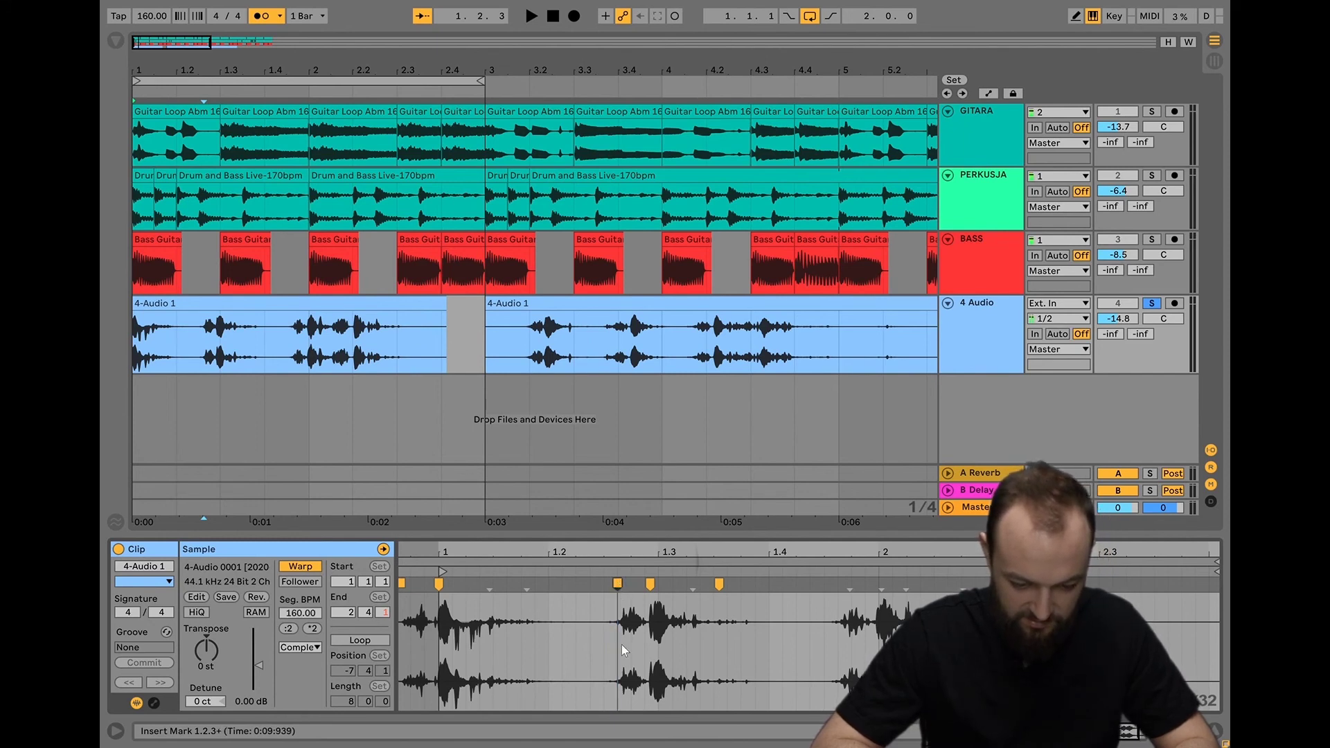
- Try placing the second hit's warp marker freely with the grid off, then set the fixed grid to 1/8 and snap the marker to 1.3.1
click(658, 588)
drag(662, 589, 667, 594)
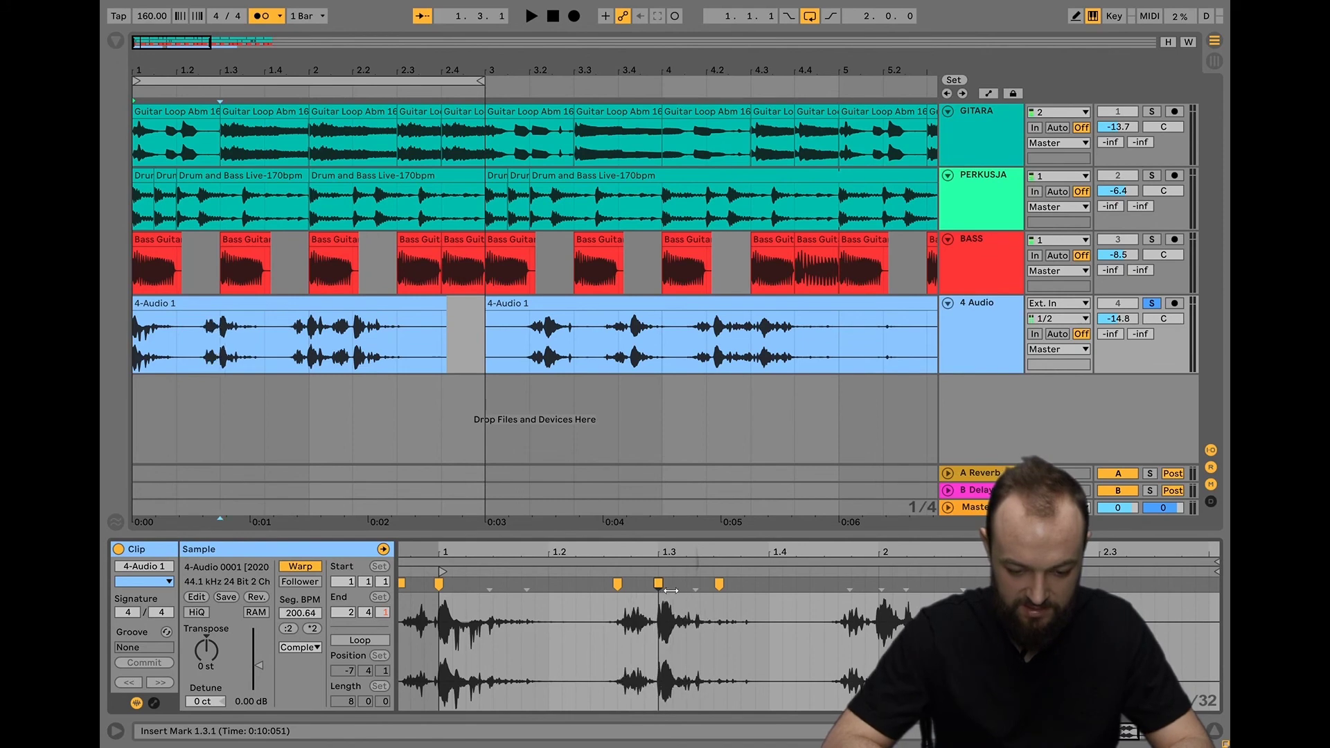
right_click(719, 584)
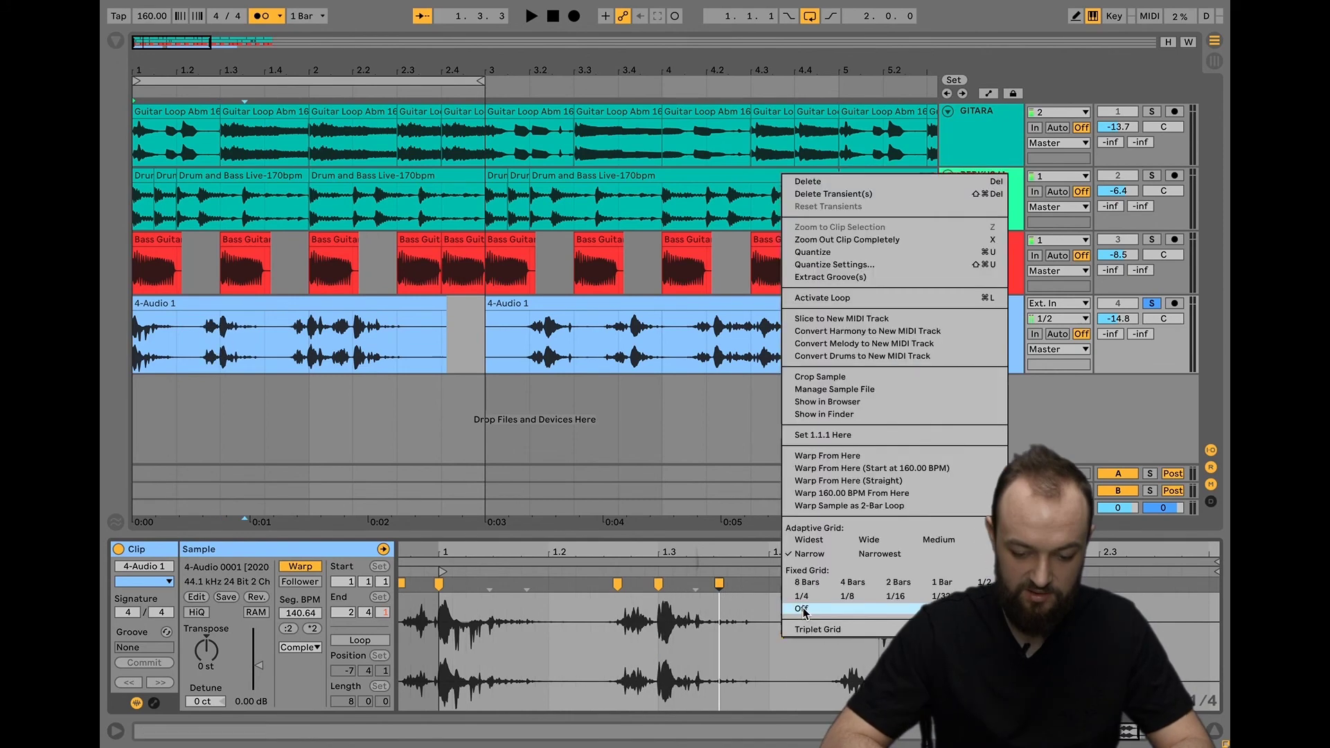
click(804, 613)
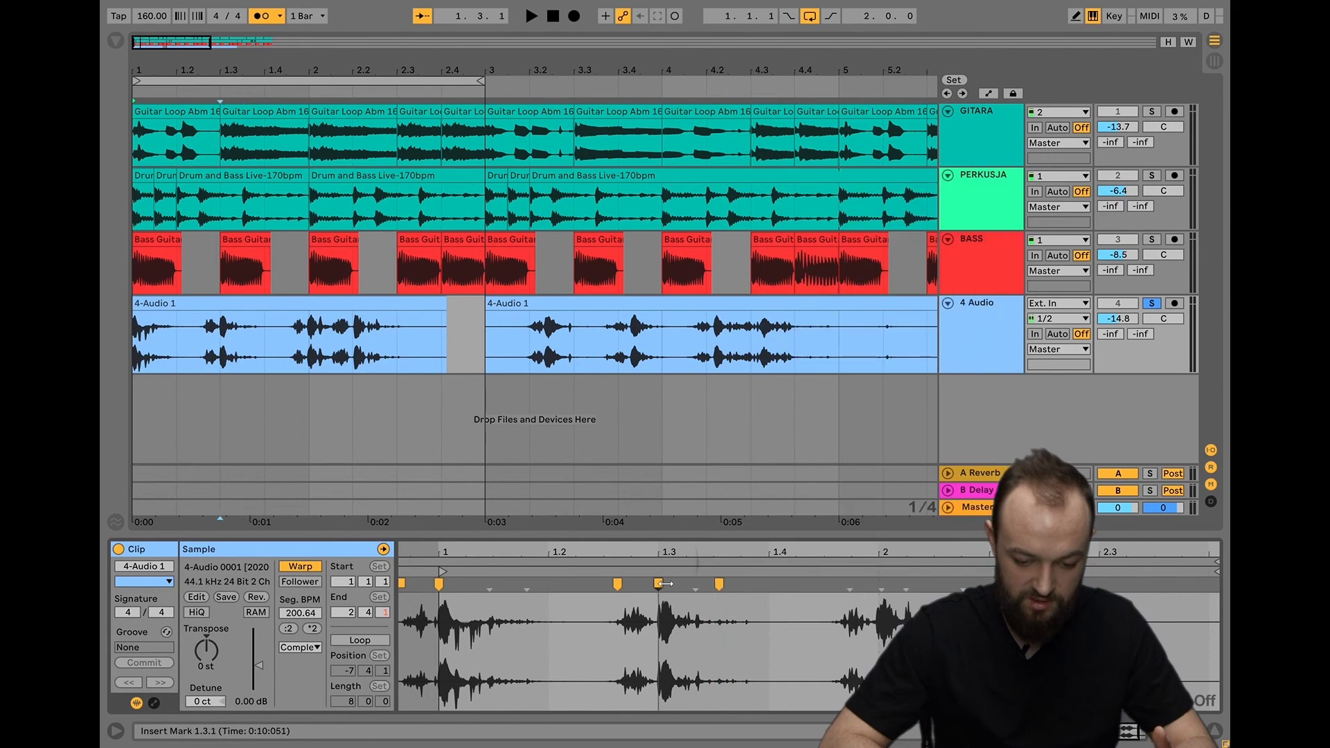
mouse_move(658, 584)
mouse_down()
mouse_move(685, 583)
mouse_move(664, 581)
mouse_up()
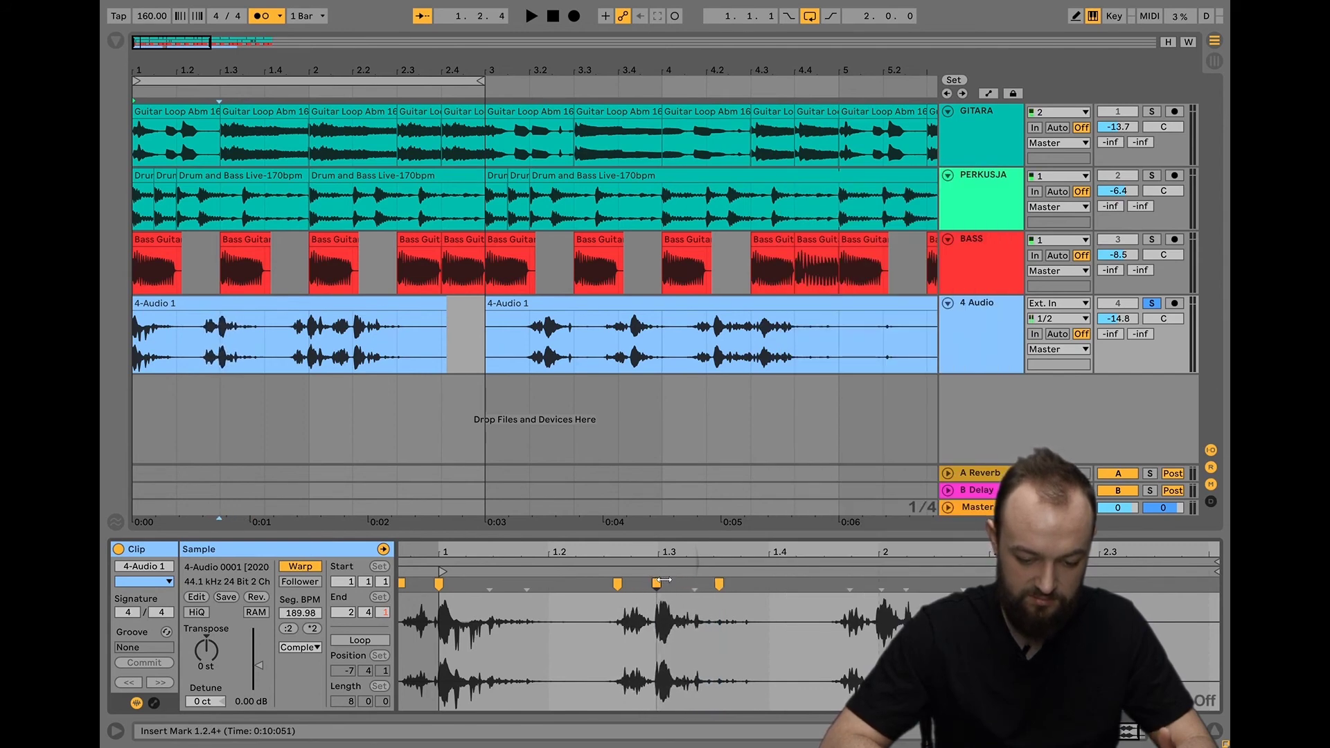
right_click(759, 667)
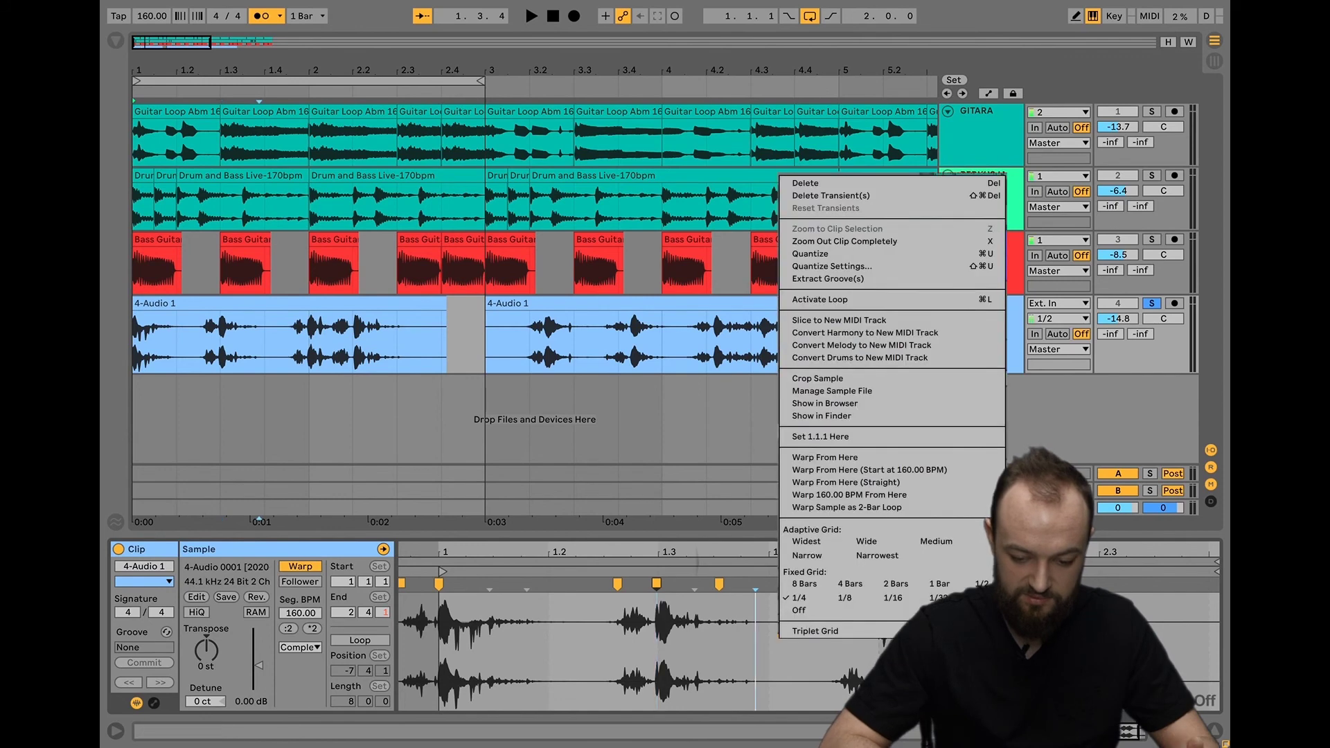
click(857, 596)
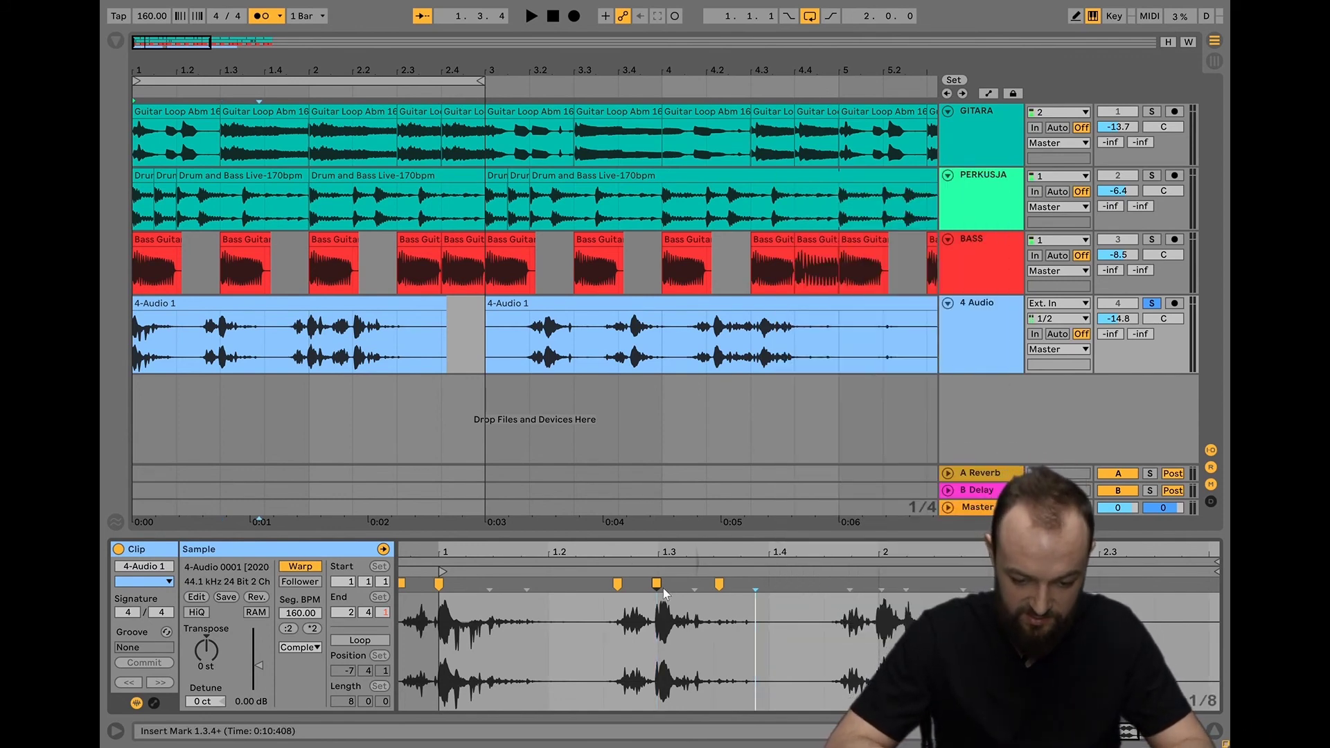
drag(666, 589, 675, 592)
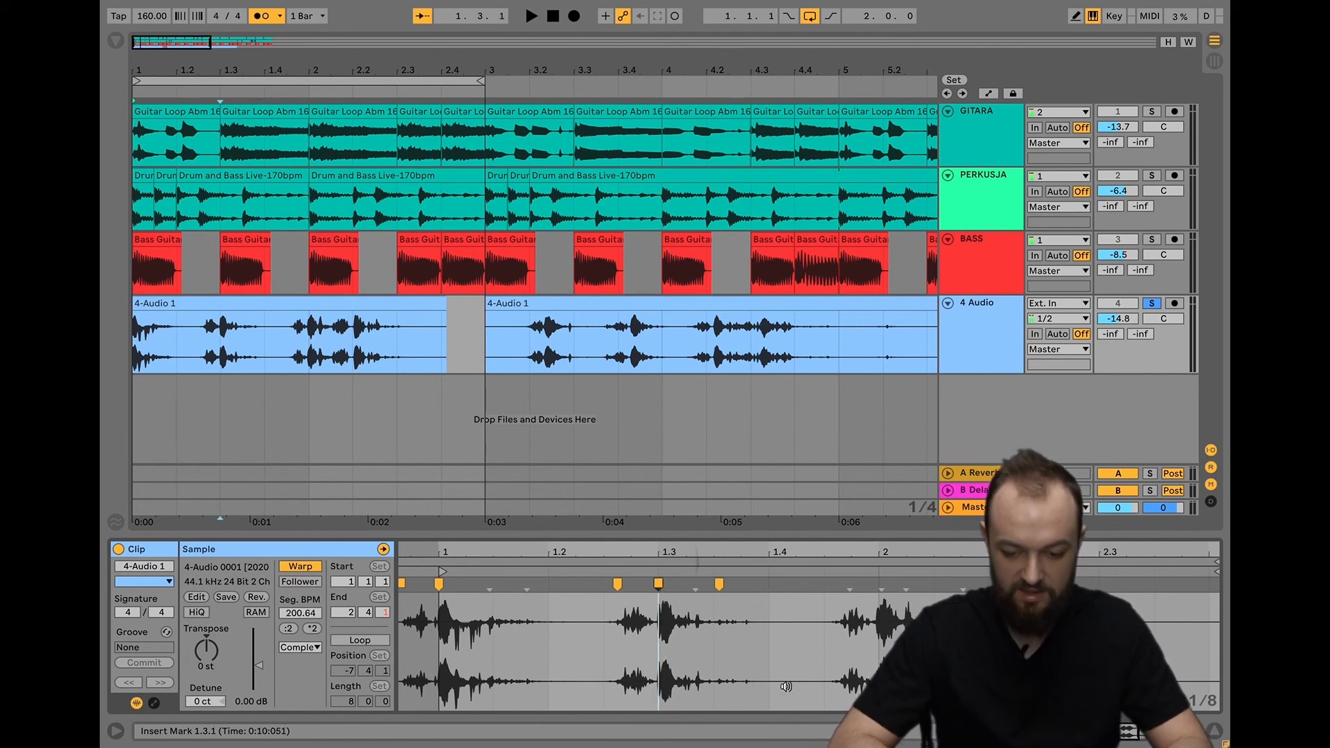
- Select the clip at bar 1 and audition its rewarped timing within the loop
click(250, 306)
key(space)
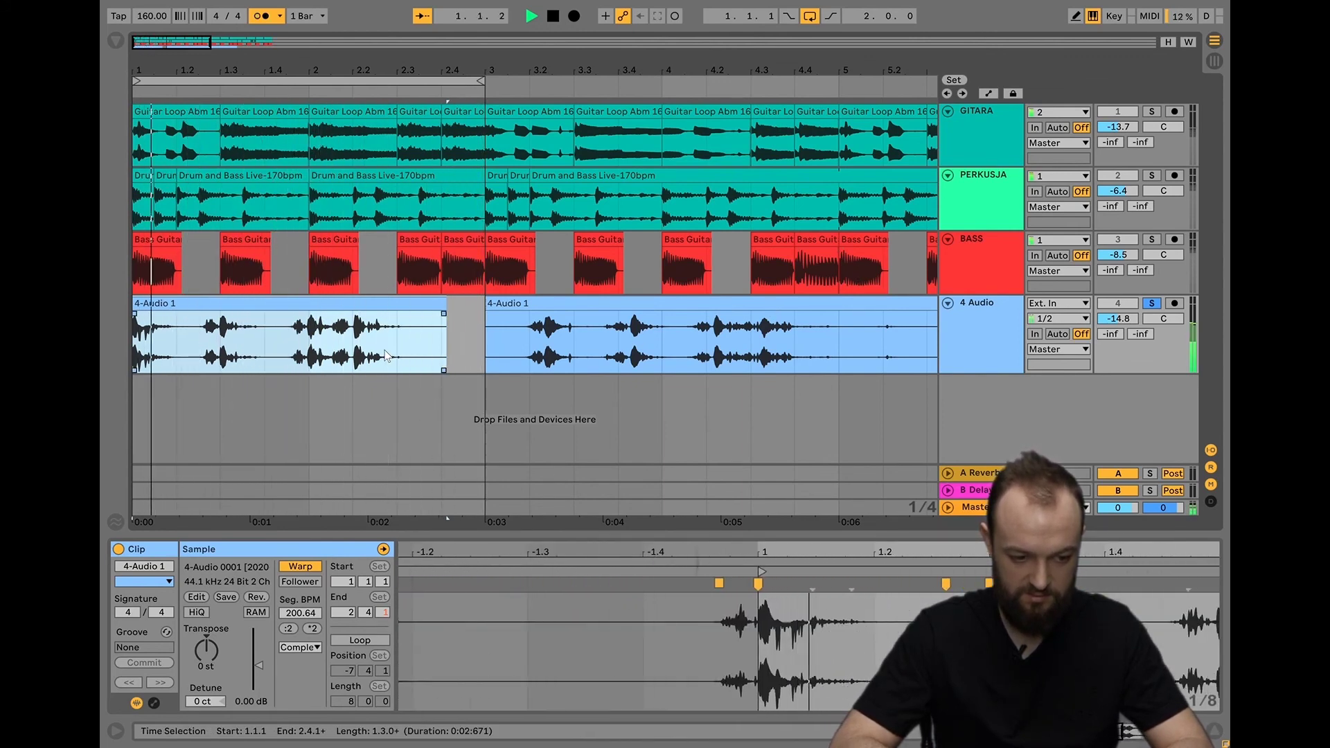
key(space)
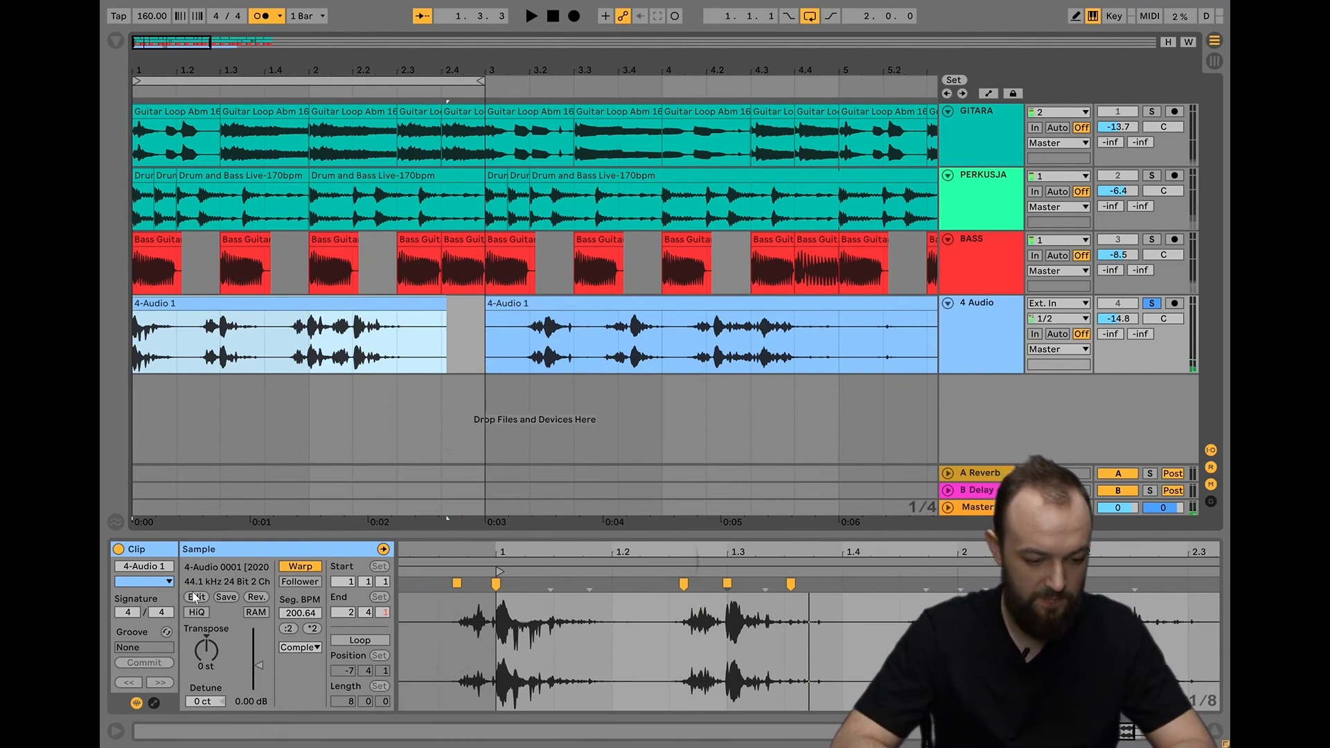
- Using the Beats warp mode, transpose the clip to 7 st and lower its gain to -5.49 dB
click(200, 651)
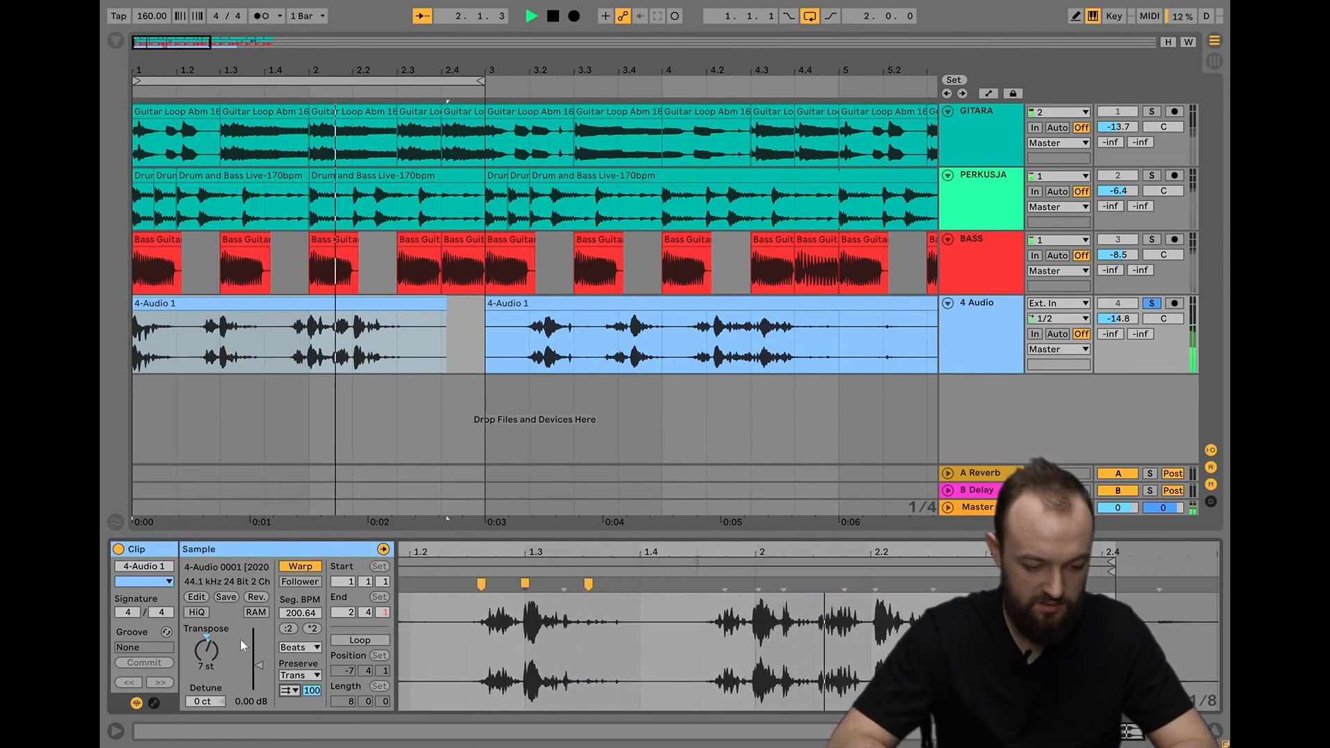
drag(256, 666, 260, 669)
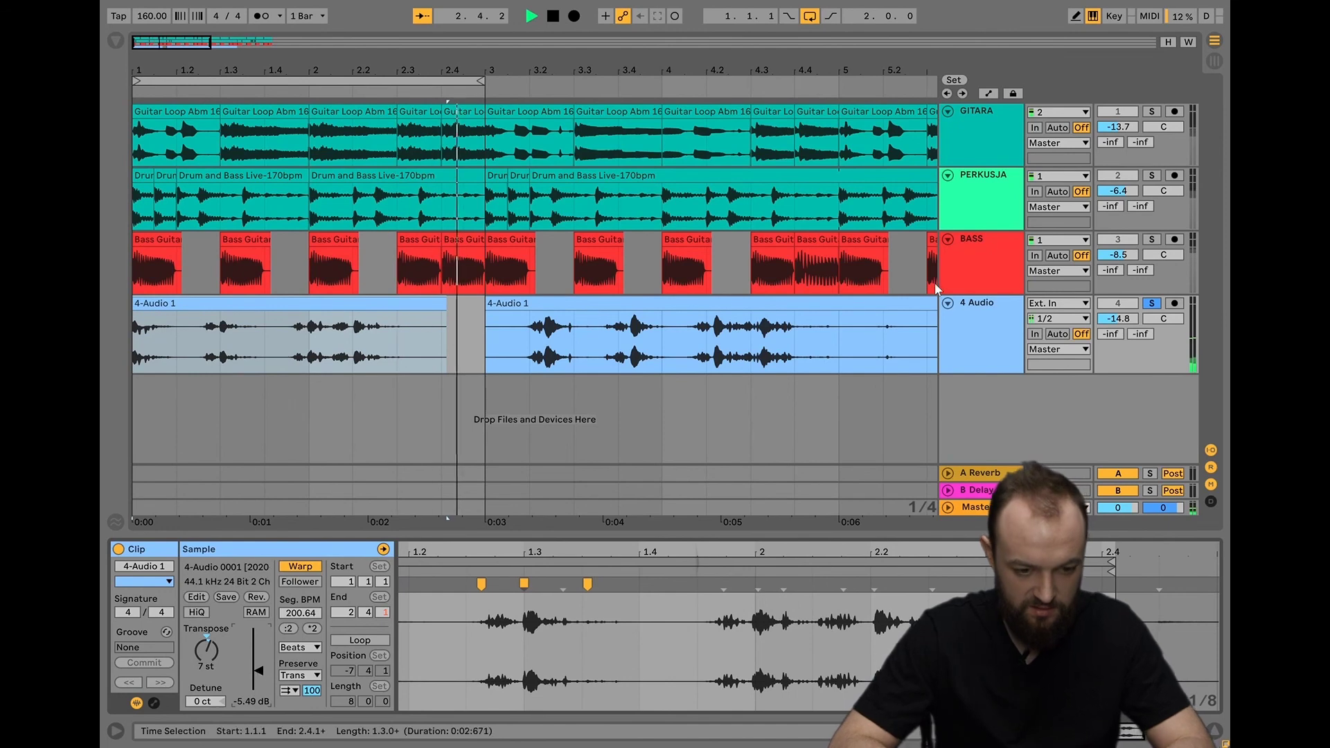
- Solo the PERKUSJA track together with 4 Audio, and set the 4 Audio volume to -15.0 dB while the loop plays
click(1152, 176)
key(space)
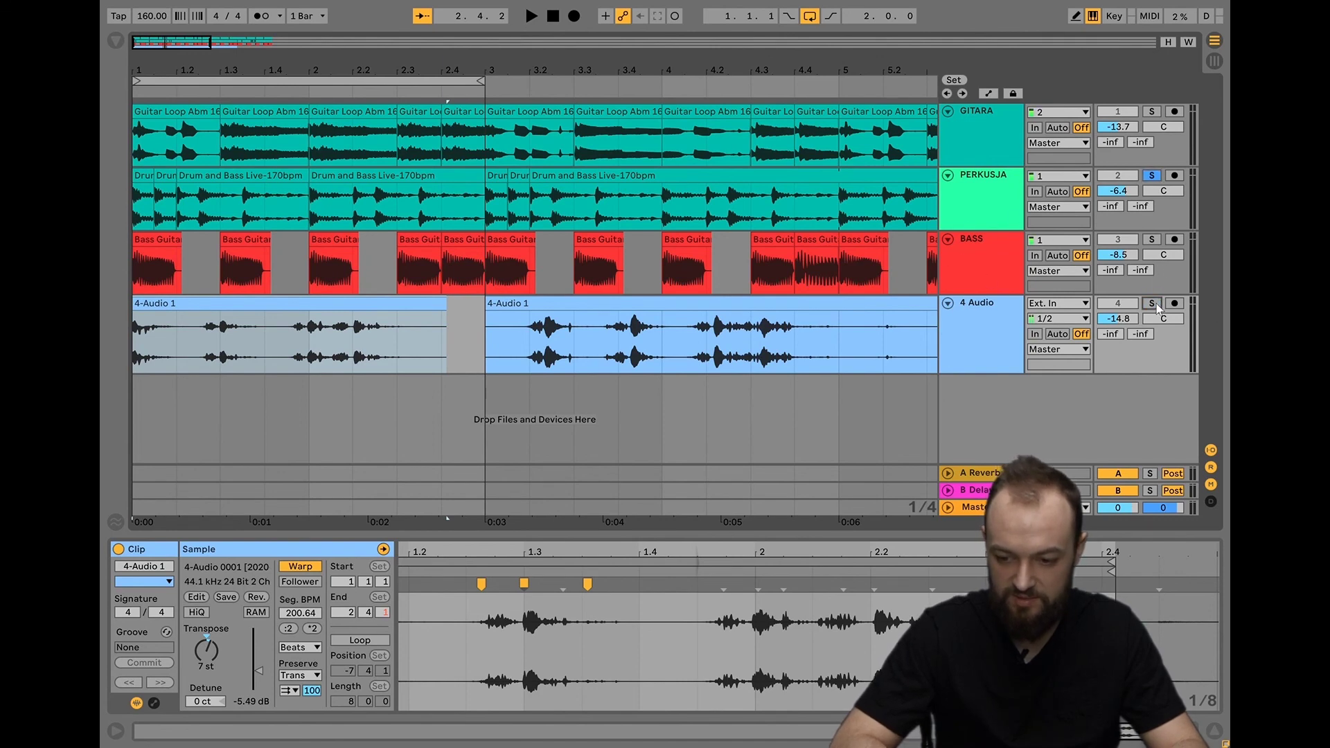
click(1152, 176)
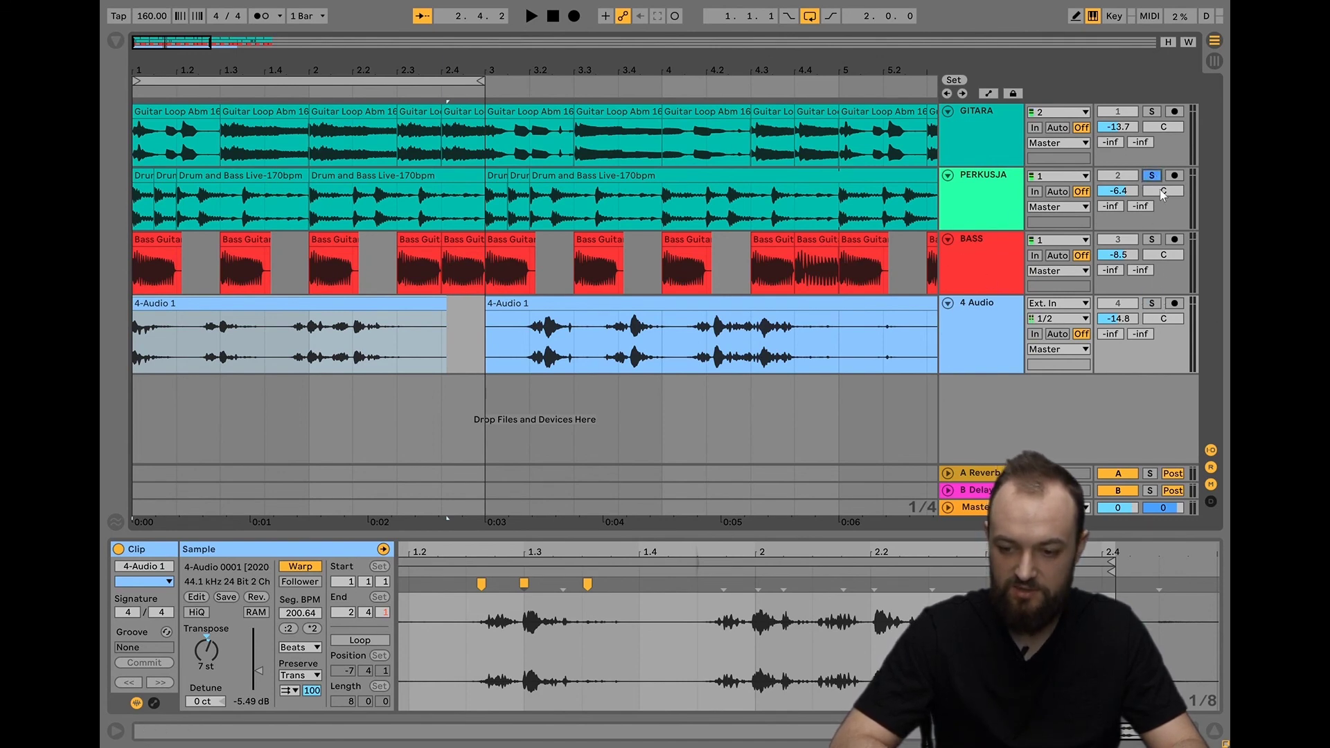
click(1152, 305)
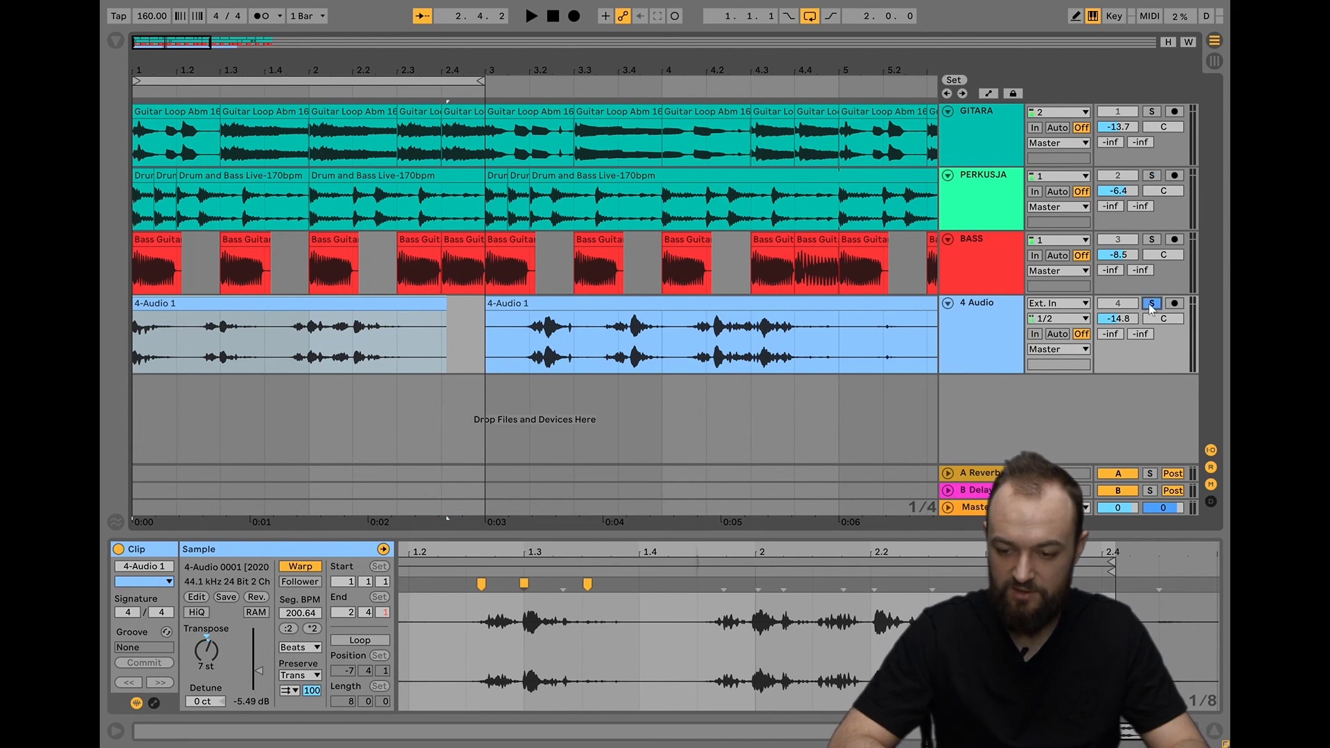
click(1152, 176)
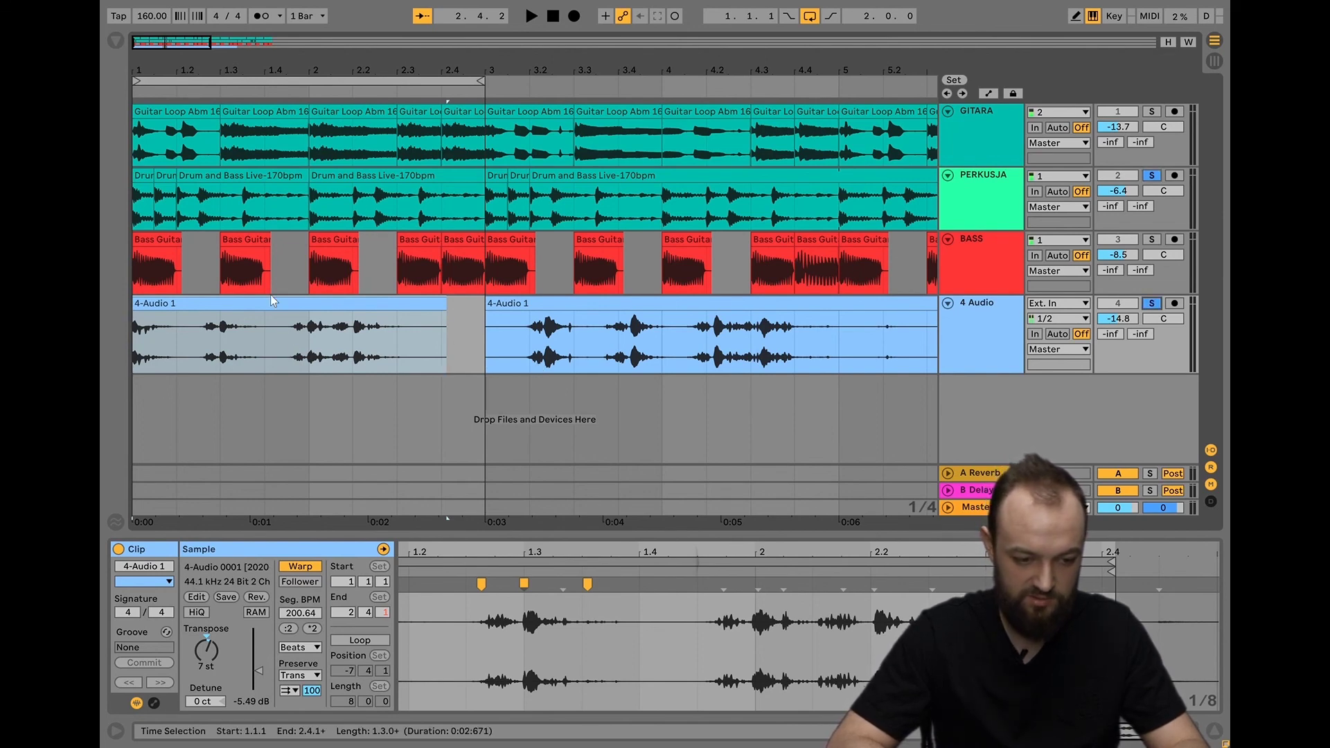
key(space)
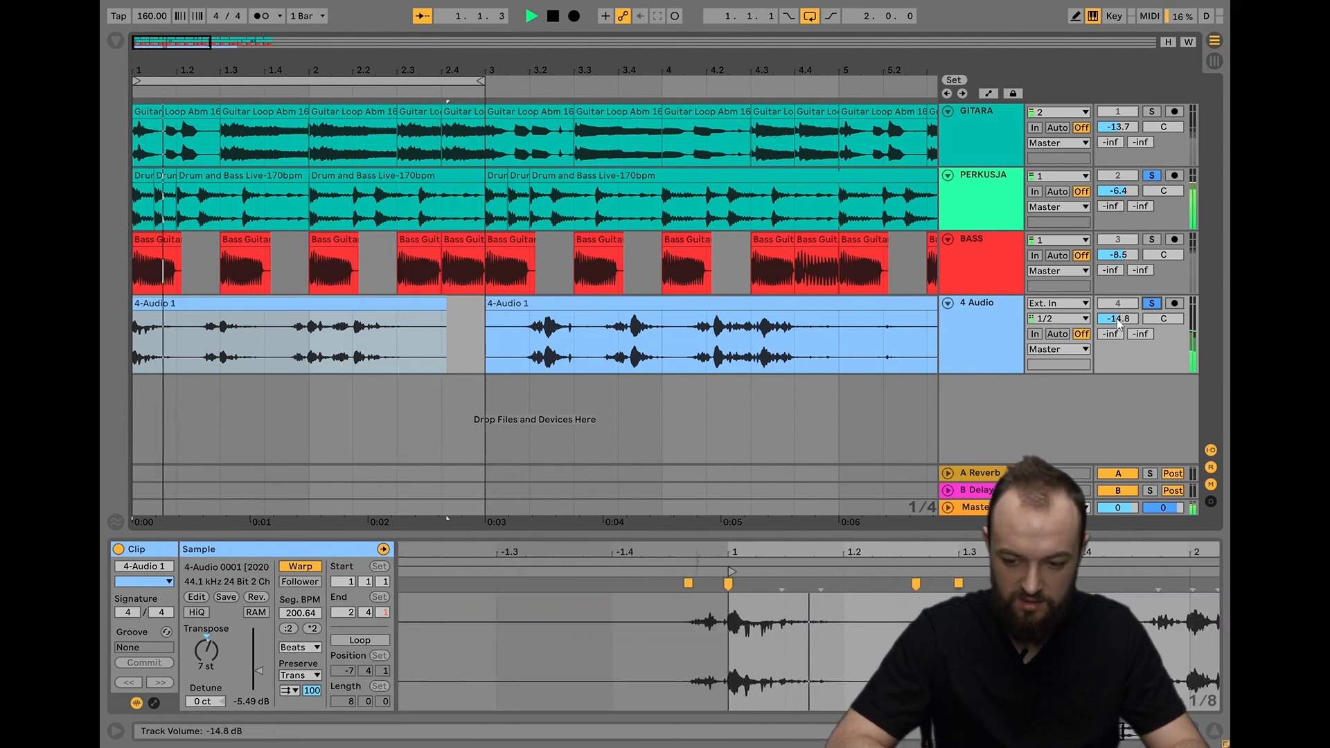
drag(1116, 320, 1118, 327)
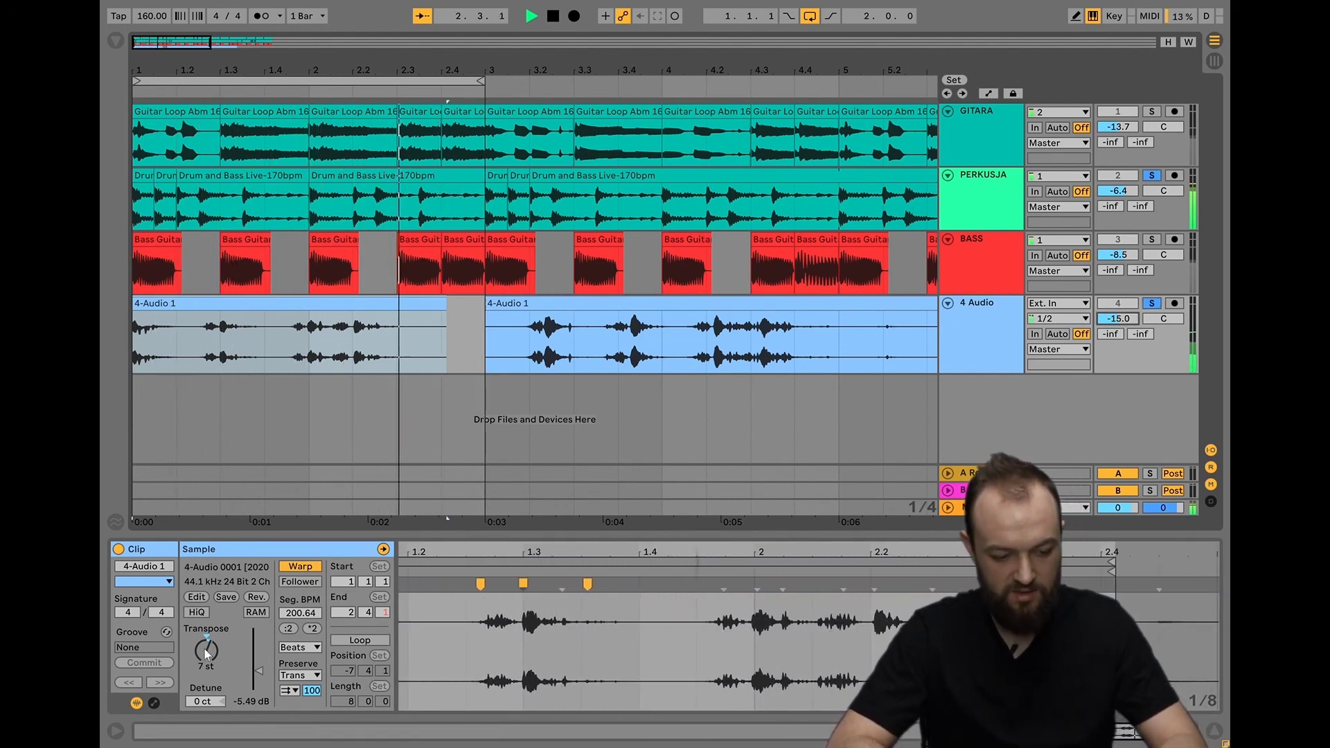
- Transpose the clip at bar 1 to -8 st and audition it together with the soloed drums
key(space)
drag(206, 647, 212, 665)
key(space)
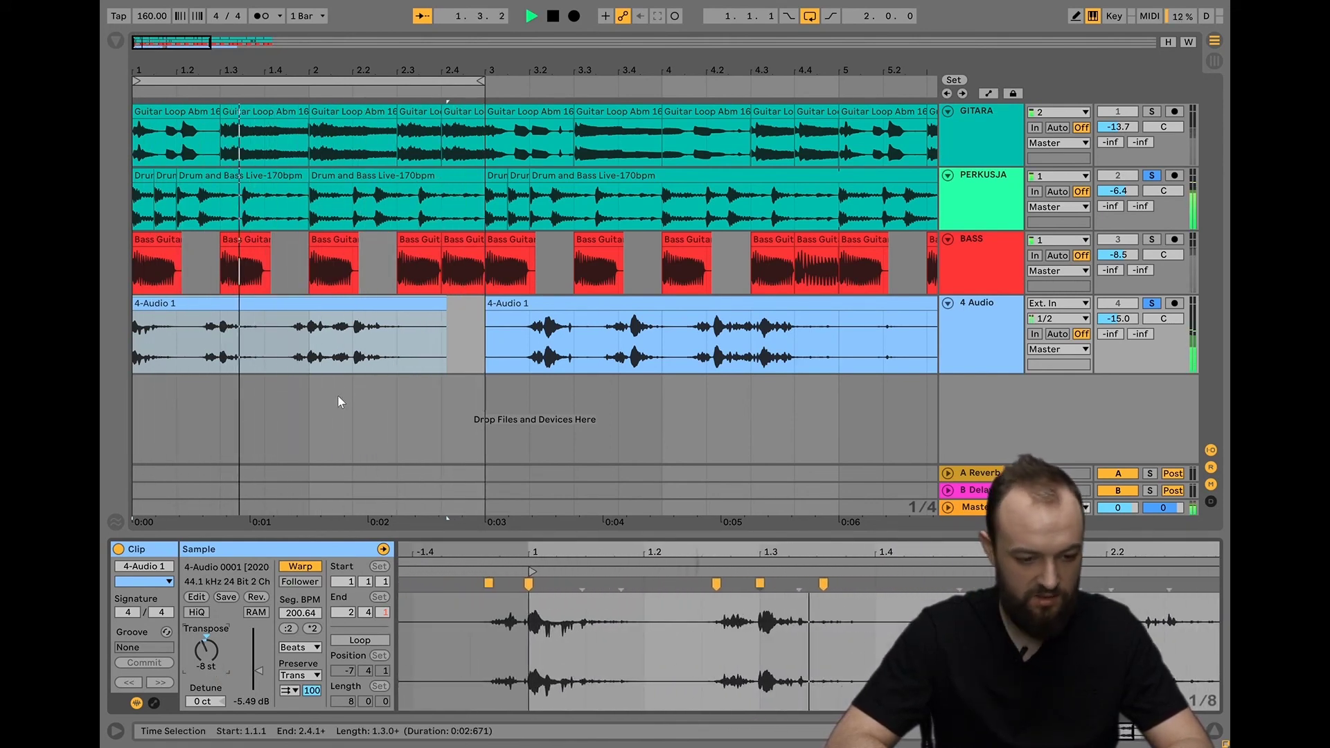
key(space)
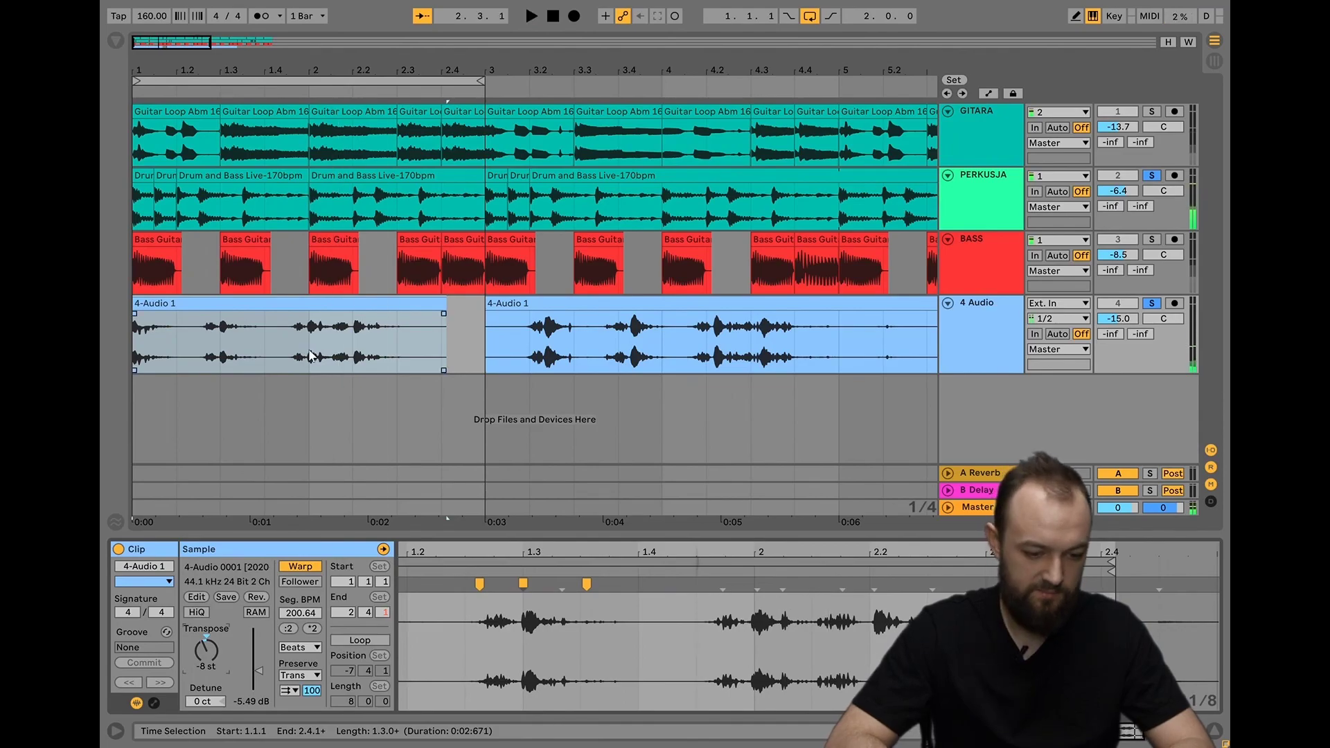